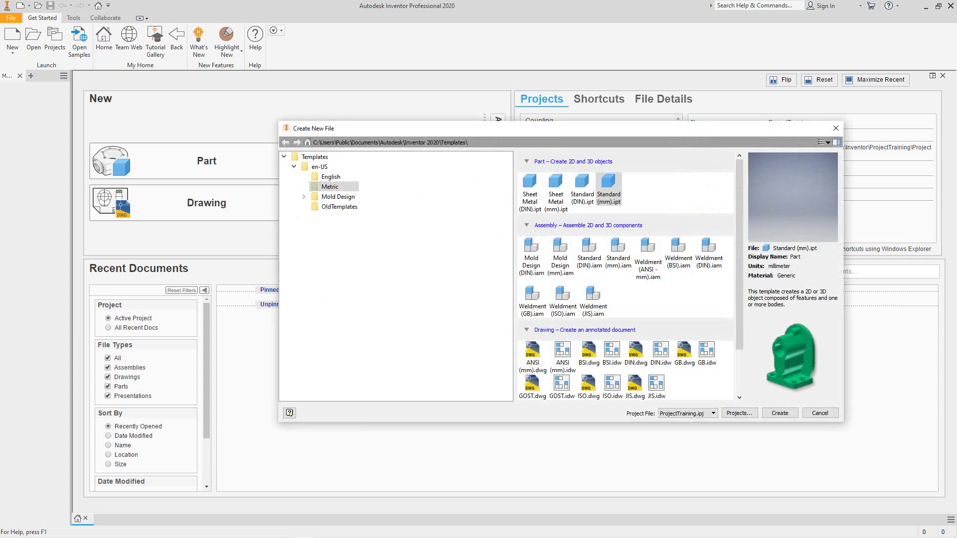
Step: Create a new part from the metric Standard (mm).ipt template
left_click(331, 176)
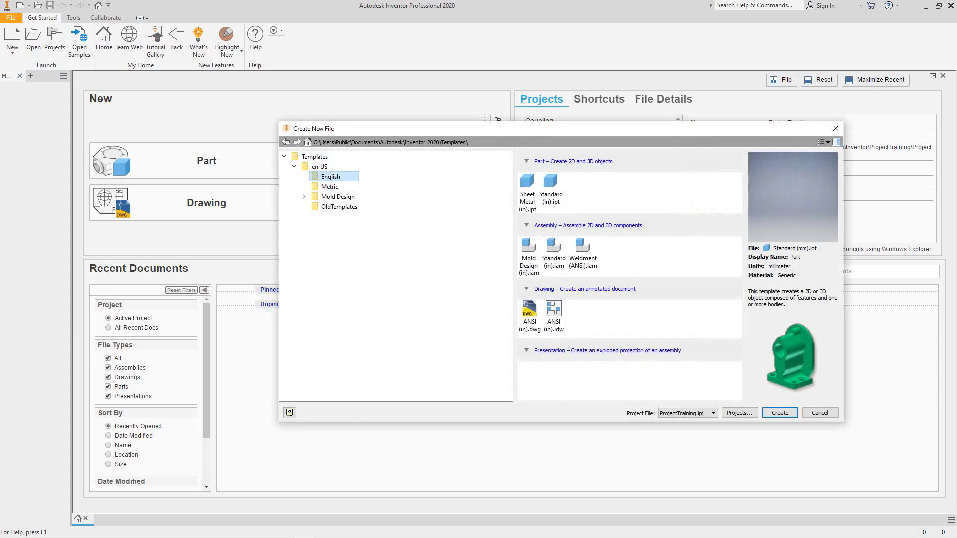
left_click(330, 187)
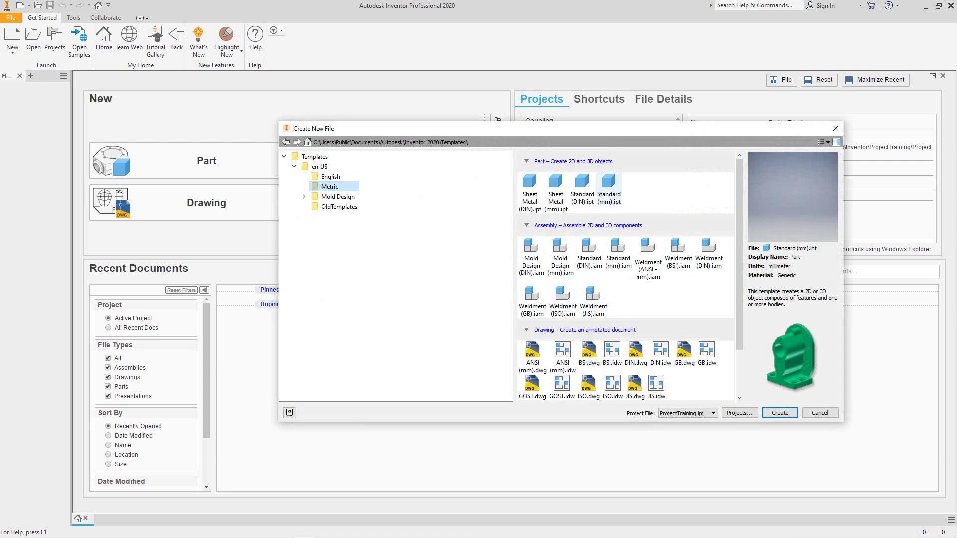
left_click(609, 187)
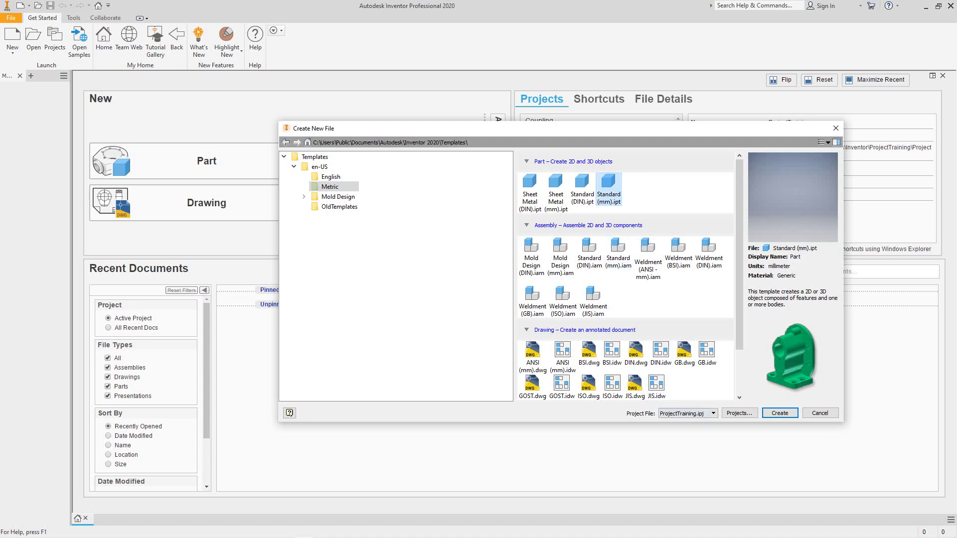
left_click(779, 414)
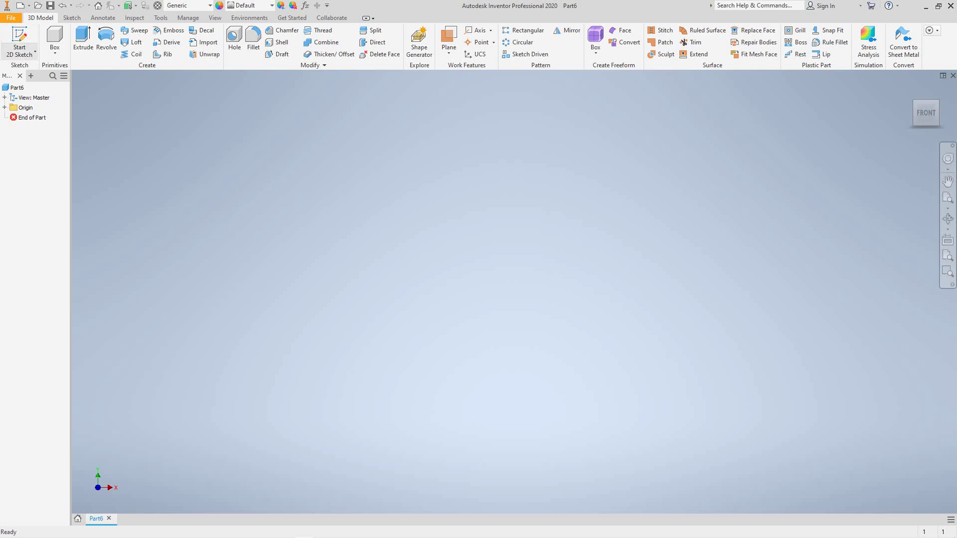
Step: Start a 2D sketch on the horizontal XZ origin plane
left_click(20, 51)
left_click(40, 71)
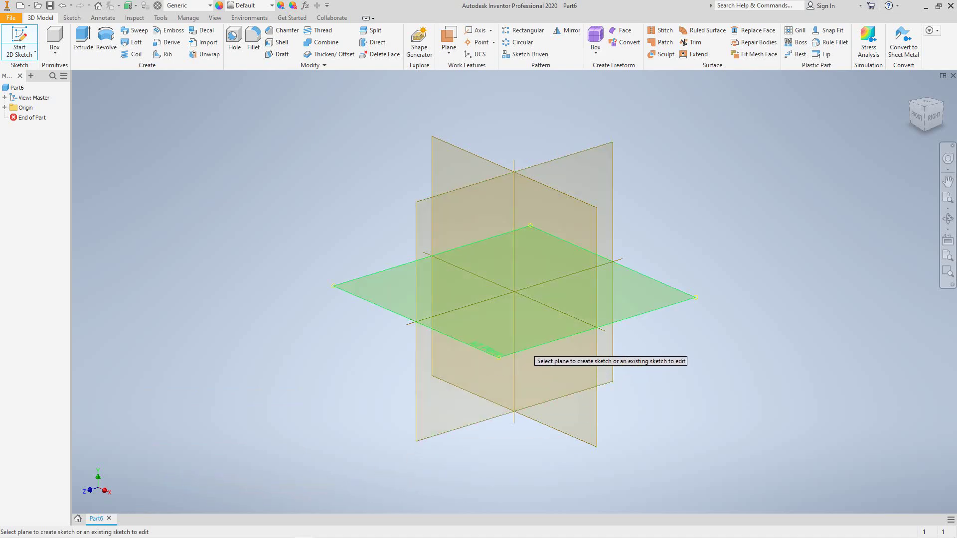
left_click(529, 353)
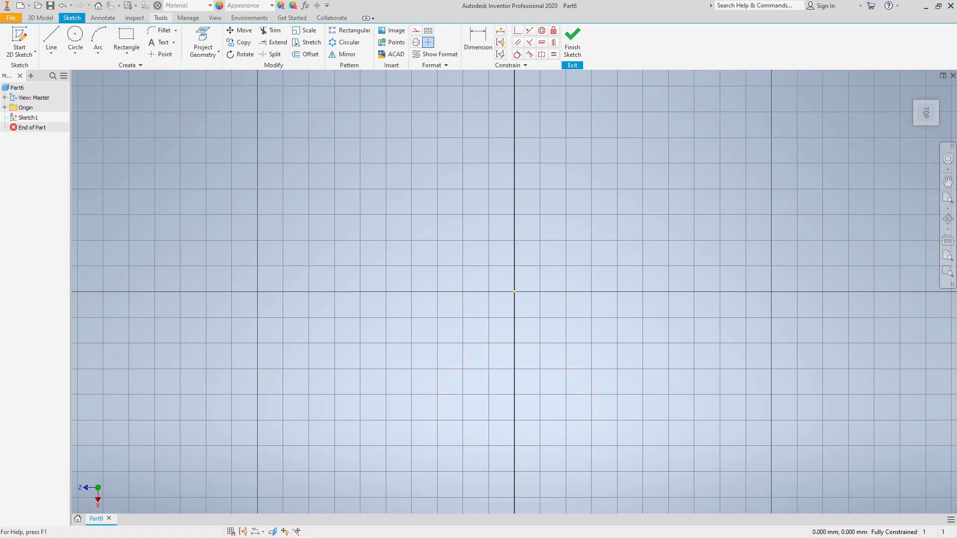
Step: Set the document's 2D sketch snap spacing to 5 mm in both X and Y
left_click(161, 18)
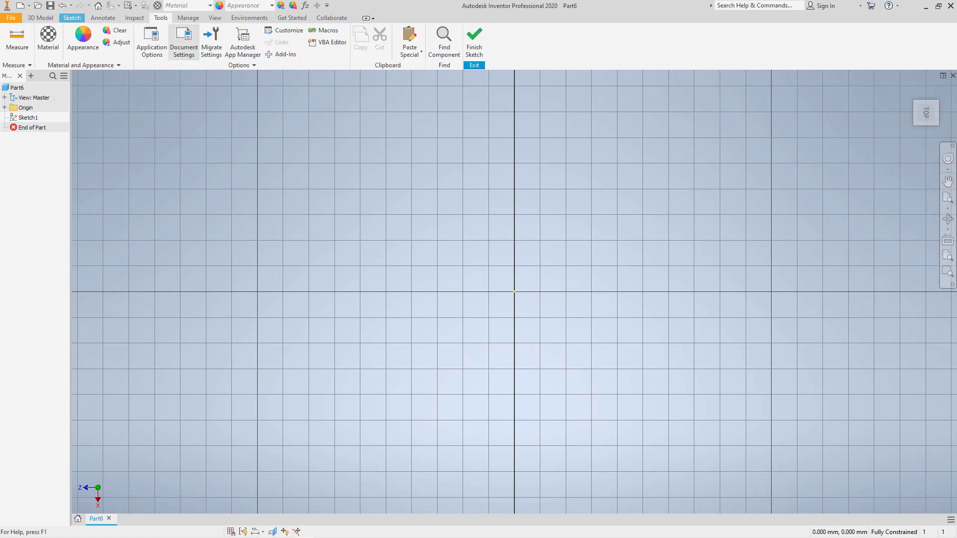
left_click(183, 43)
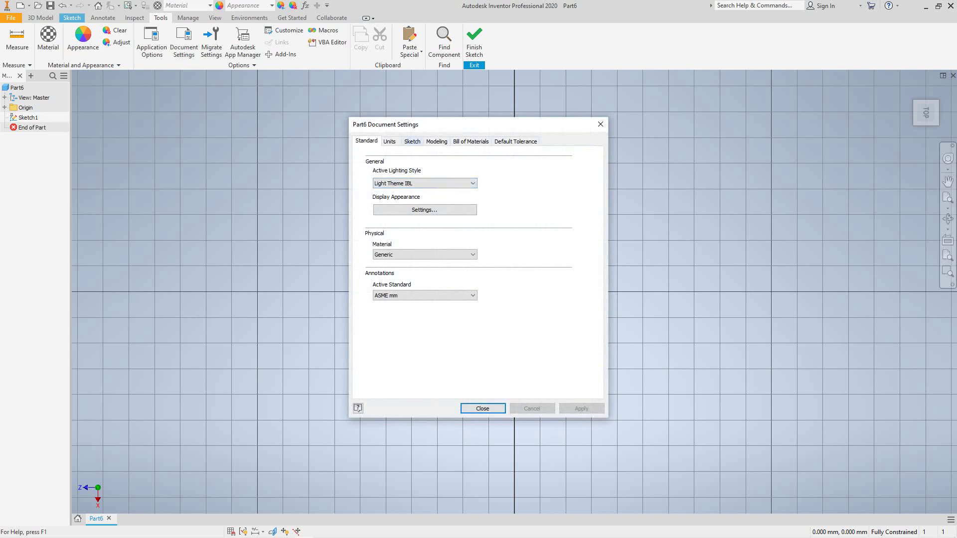
key("ctrl+Tab")
key("ctrl+Tab")
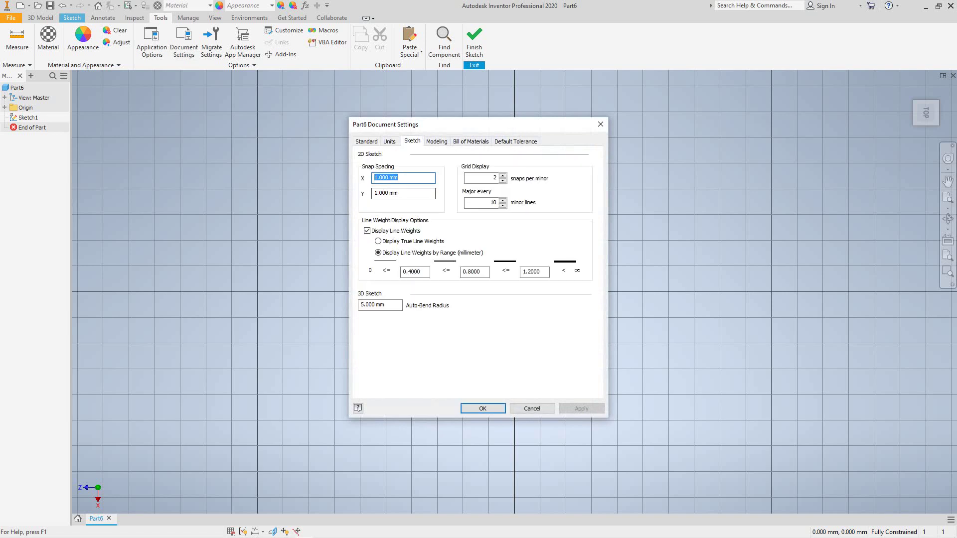
type("5")
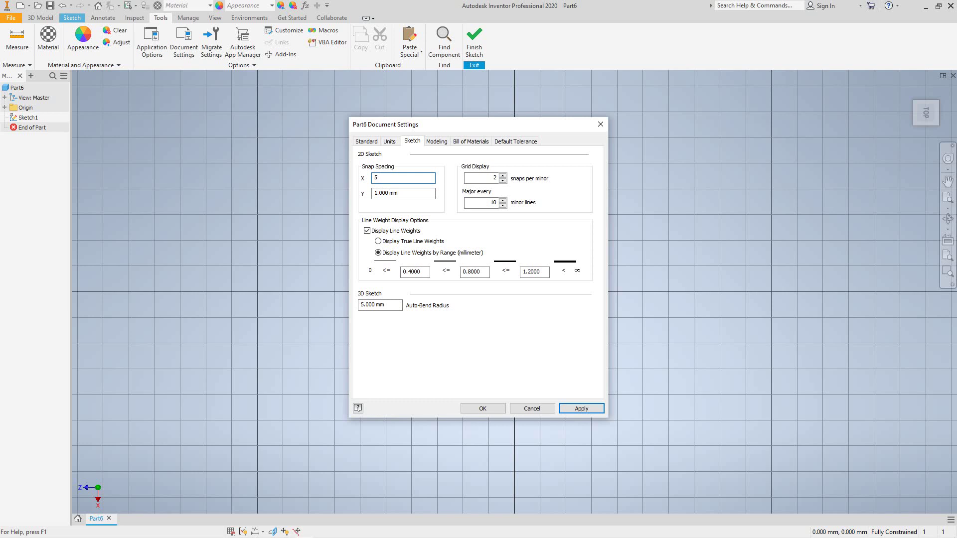
type(" mm")
key("Return")
left_click(385, 193)
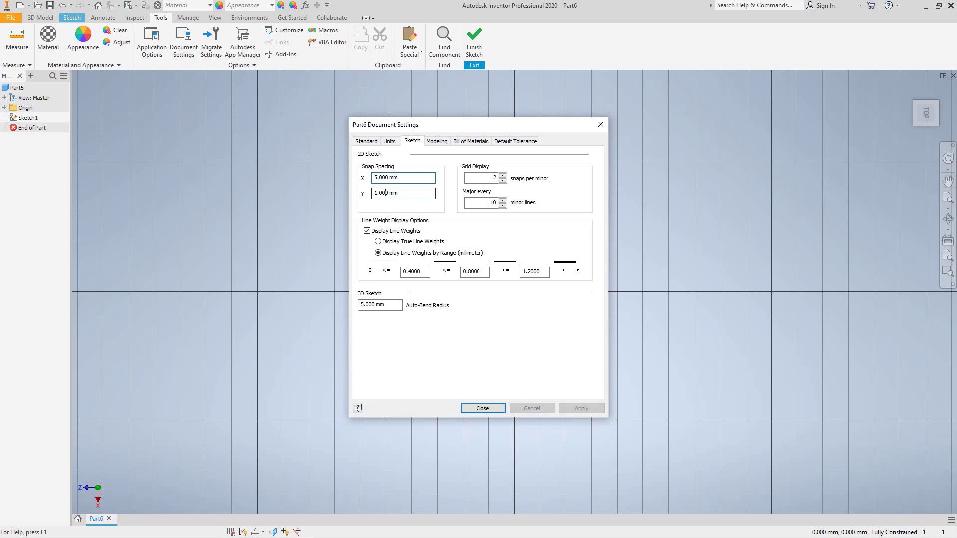
left_click_drag(374, 193, 399, 193)
type("5")
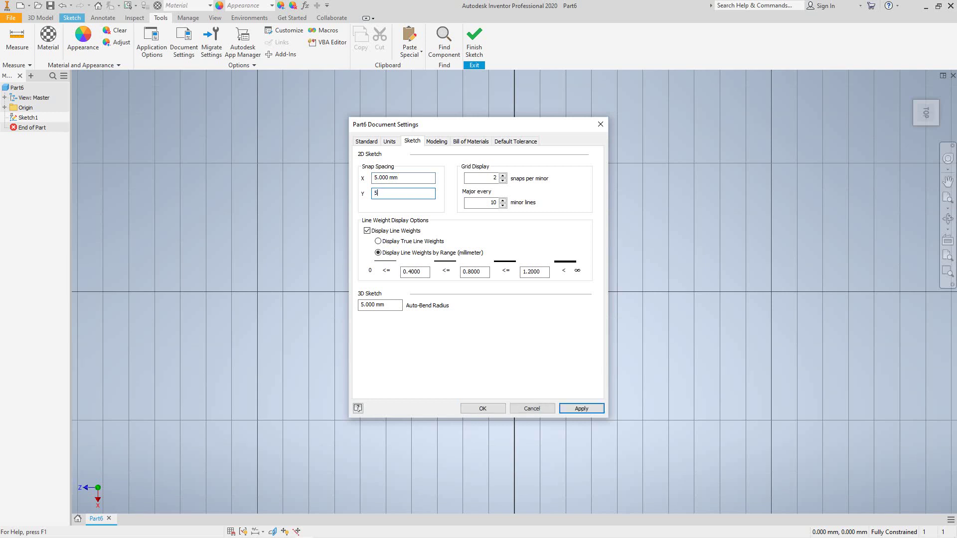
type(" mm")
key("Return")
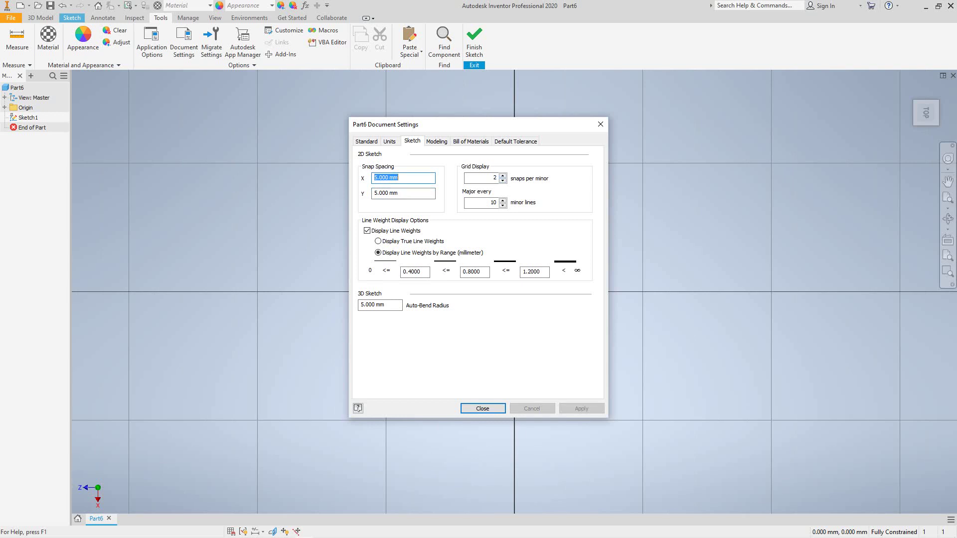
Step: Set the grid display to 1 snap per minor line with a major line every 5 minor lines, and accept the document settings
double_click(491, 202)
type("7")
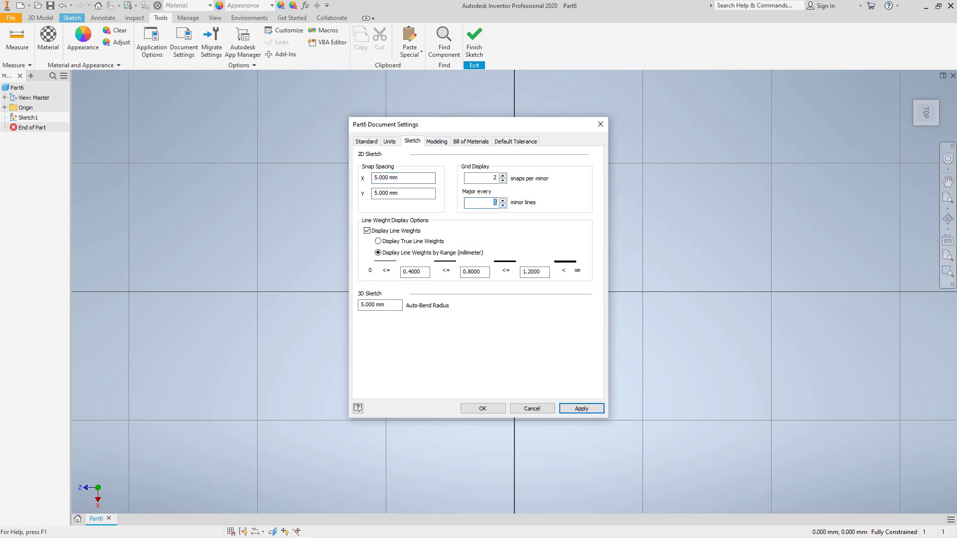
left_click(503, 205)
key("shift+Tab")
key("Down")
left_click(482, 408)
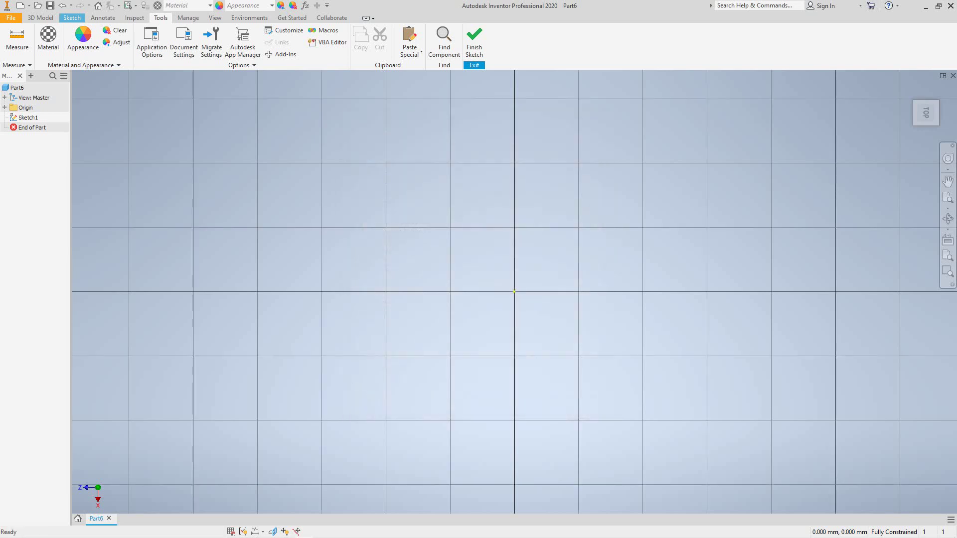
Step: Sketch a two-point rectangle about 60 by 10 mm above the horizontal axis, starting on the axis about 20 mm left of the origin
scroll(514, 292, "down", 3)
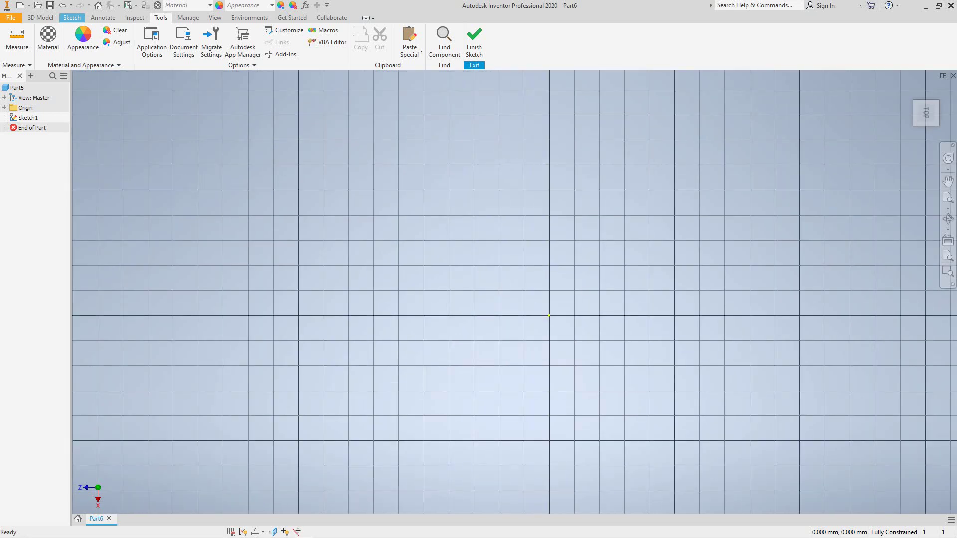
scroll(586, 303, "down", 1)
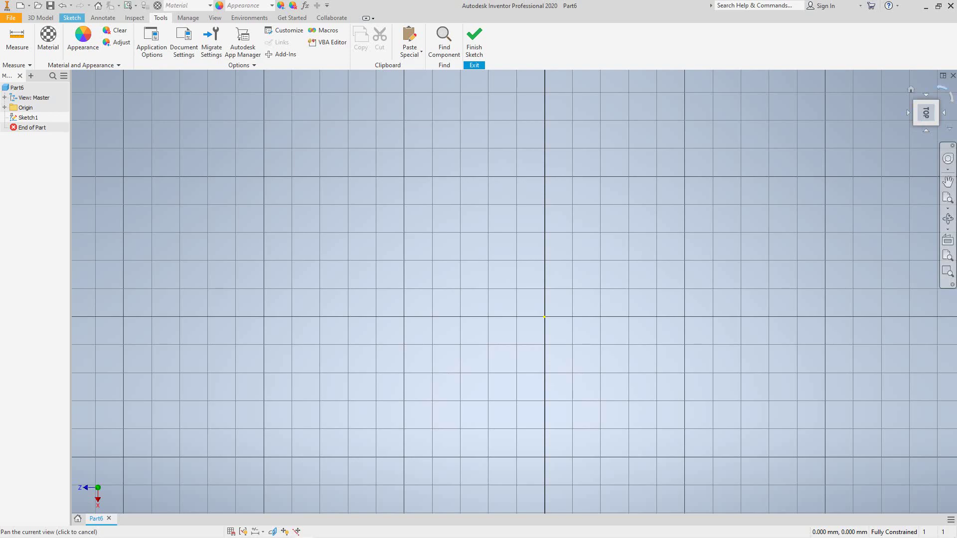
left_click(907, 111)
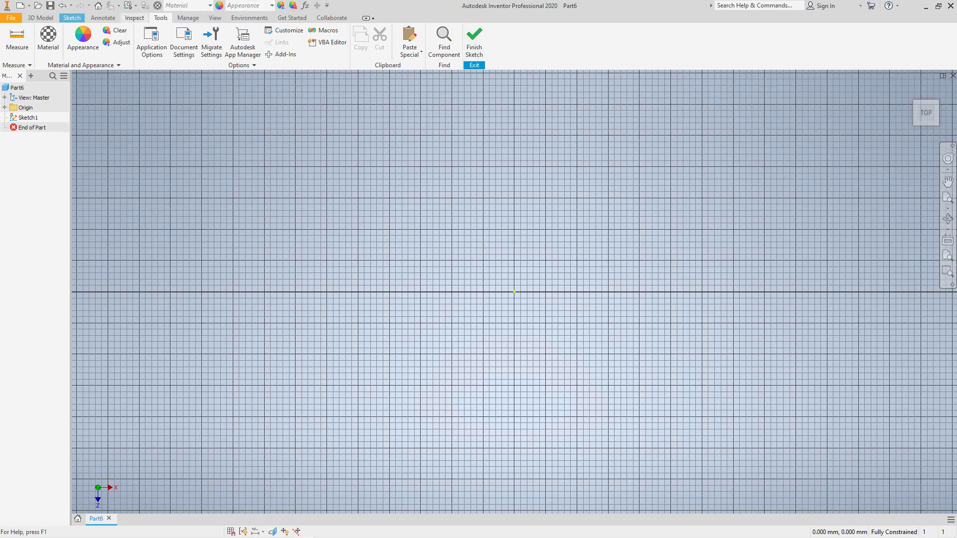
left_click(71, 18)
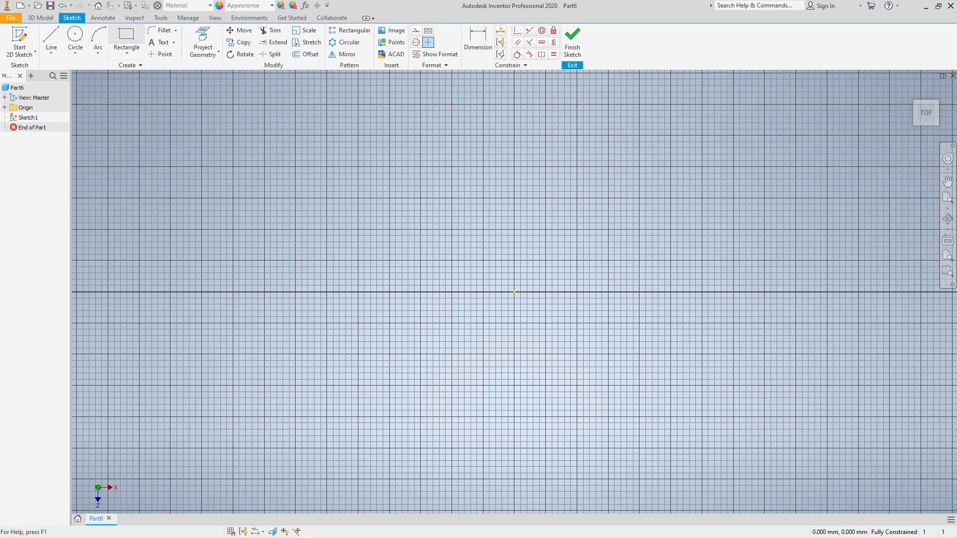
left_click(127, 52)
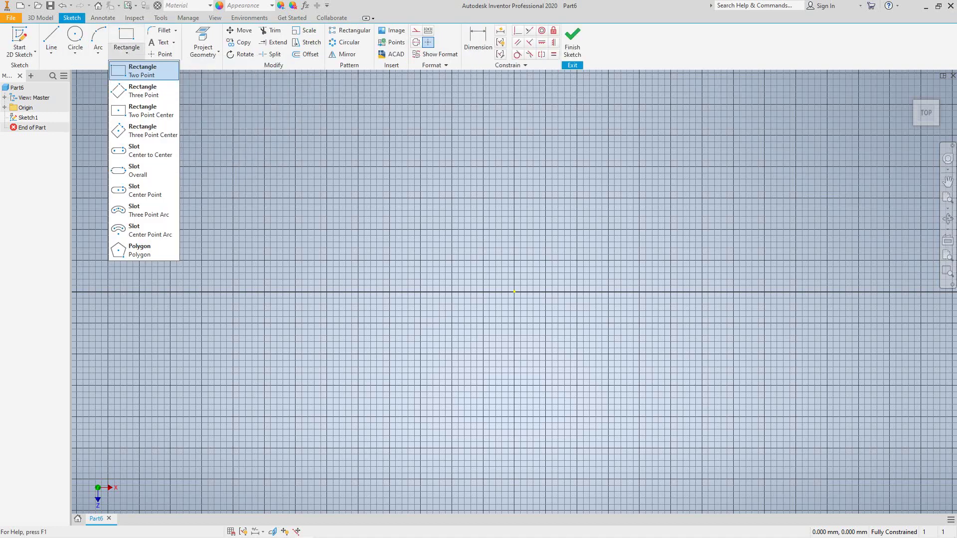
left_click(142, 71)
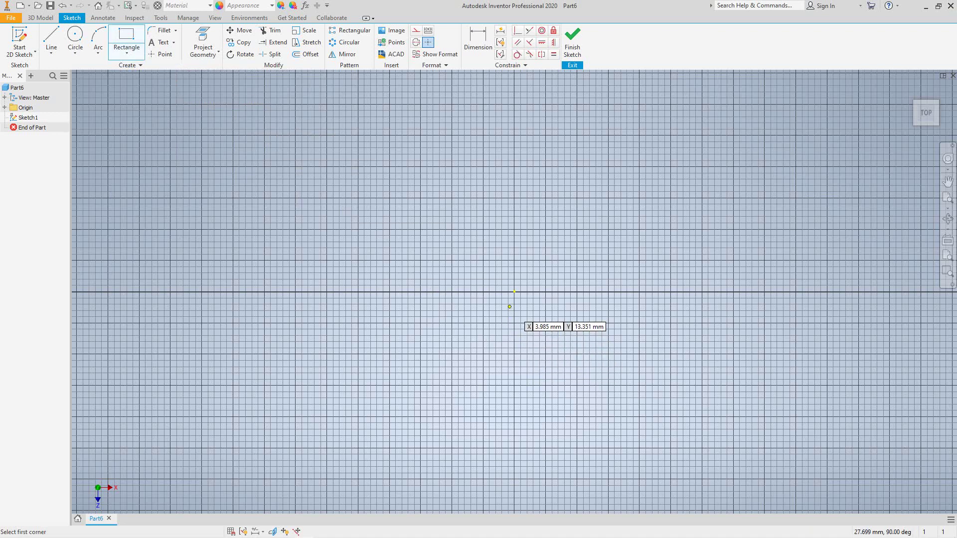
scroll(506, 293, "up", 2)
scroll(506, 294, "up", 2)
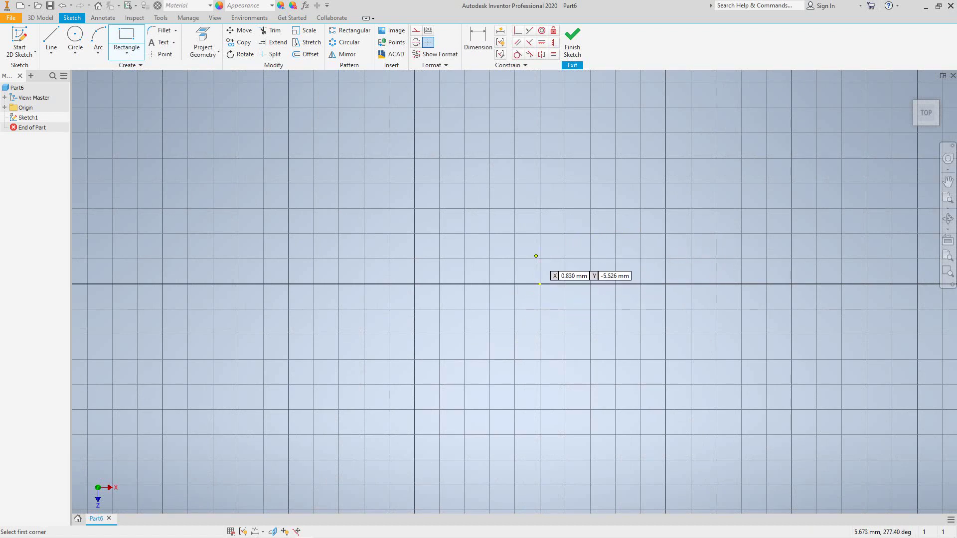
left_click(439, 284)
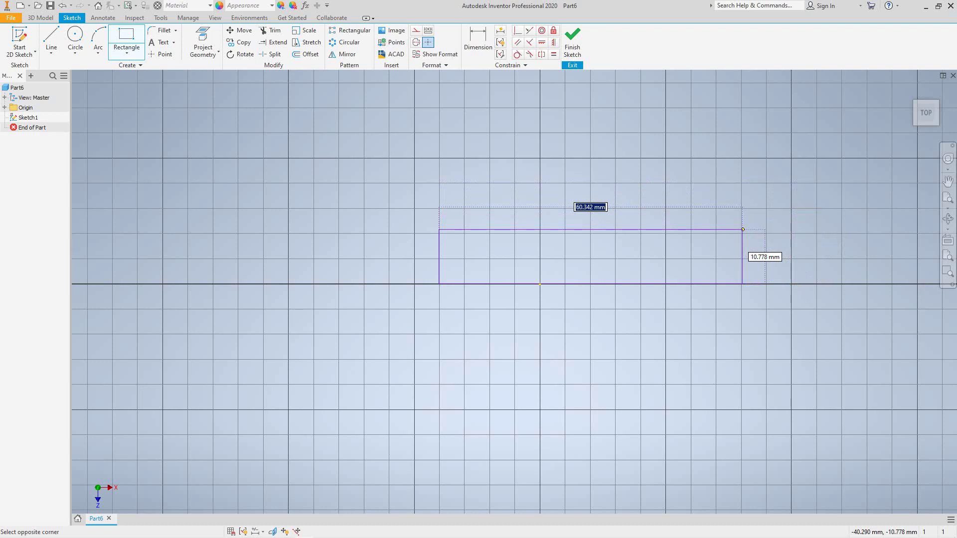
left_click(743, 231)
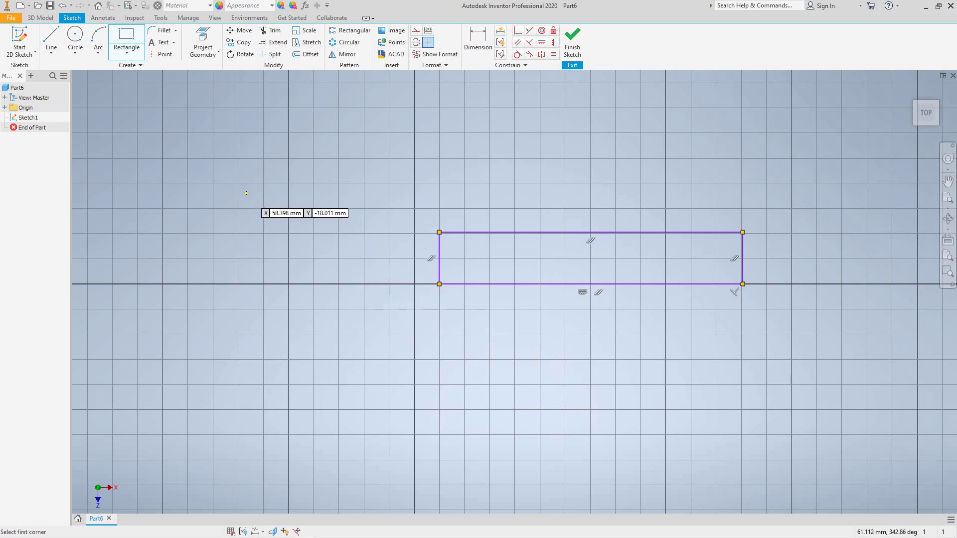
right_click(245, 173)
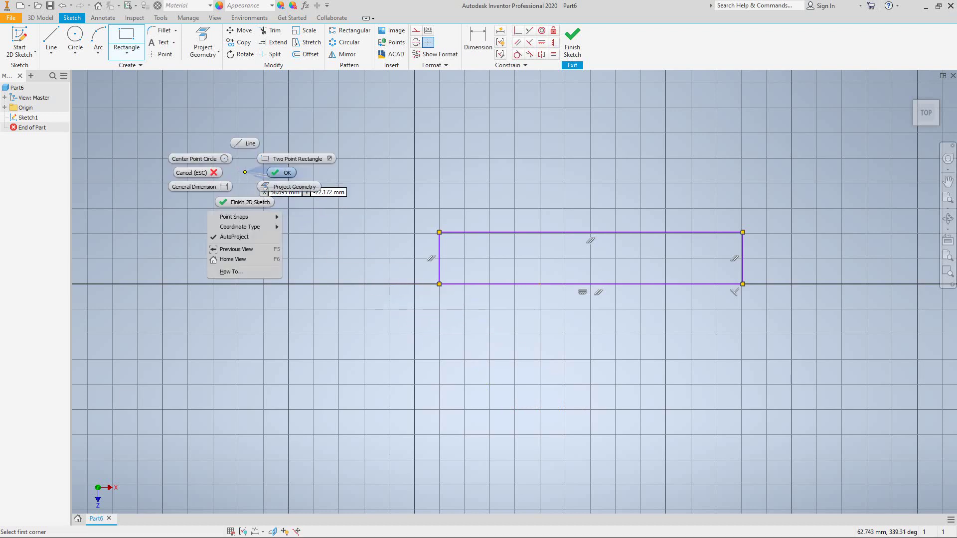
left_click(282, 172)
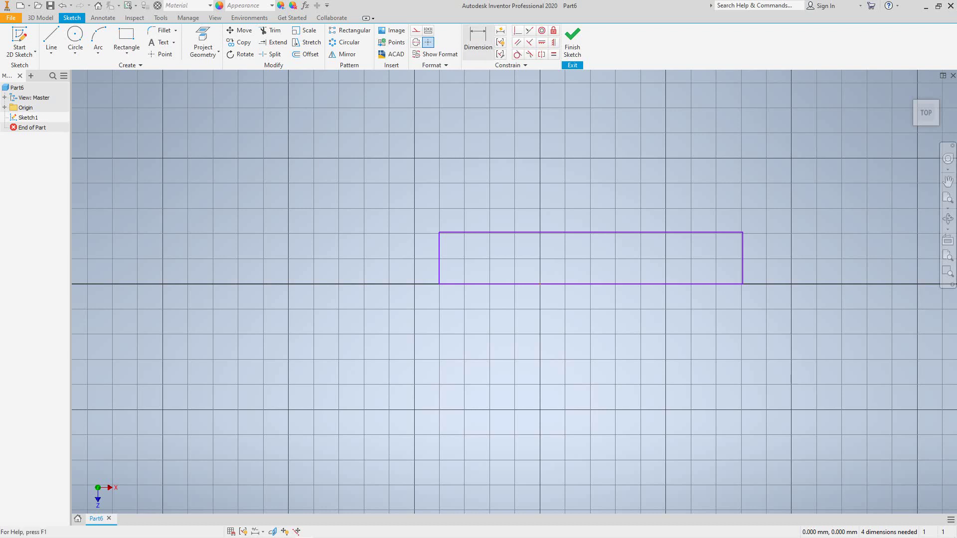
Step: Start the Dimension command and turn off its Edit Dimension option
left_click(478, 43)
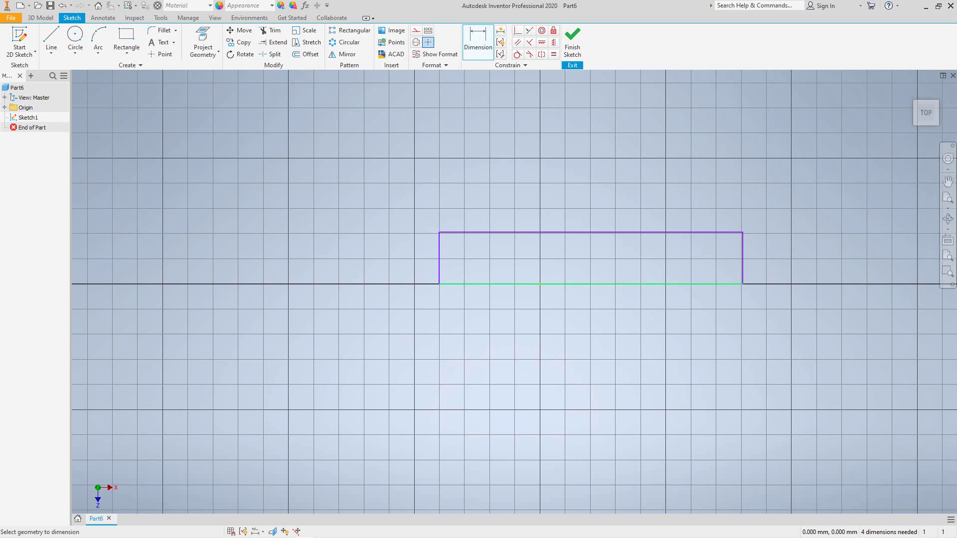
right_click(489, 184)
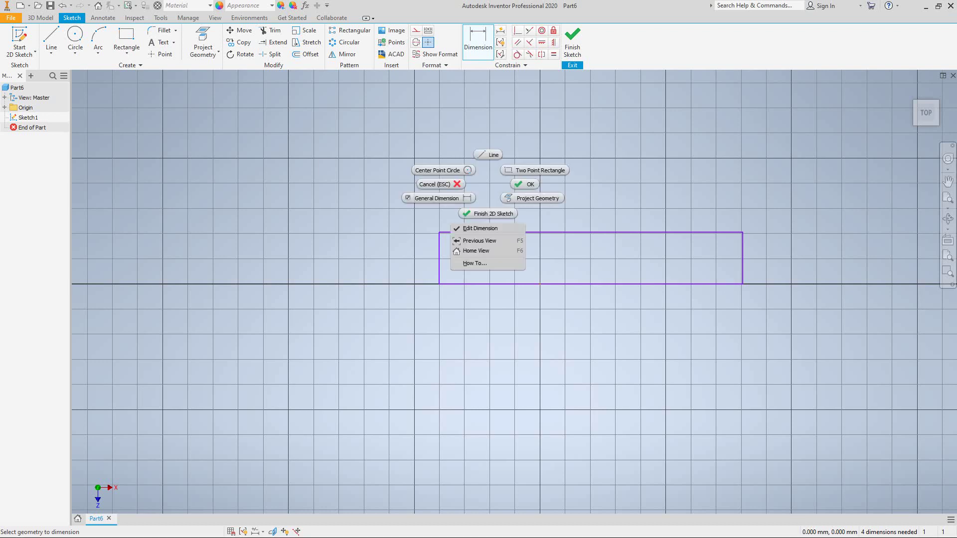
left_click(480, 228)
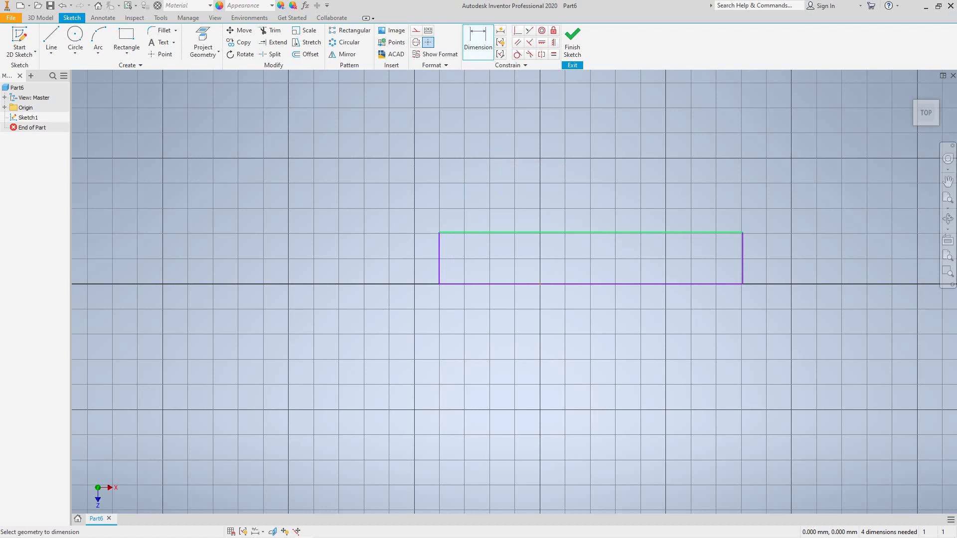
Step: Dimension the rectangle's width above its top edge and its height beside the left edge
left_click(480, 232)
left_click(593, 179)
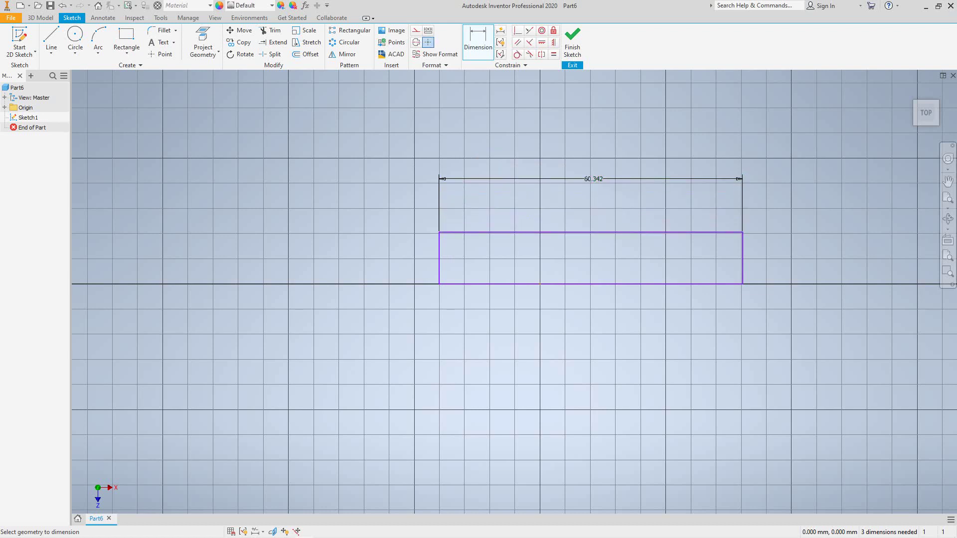
left_click(439, 258)
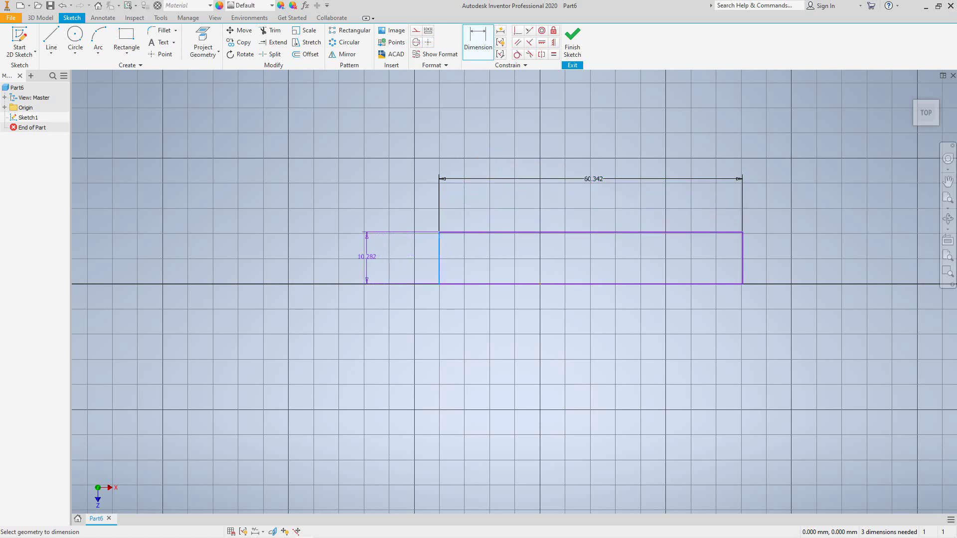
left_click(411, 256)
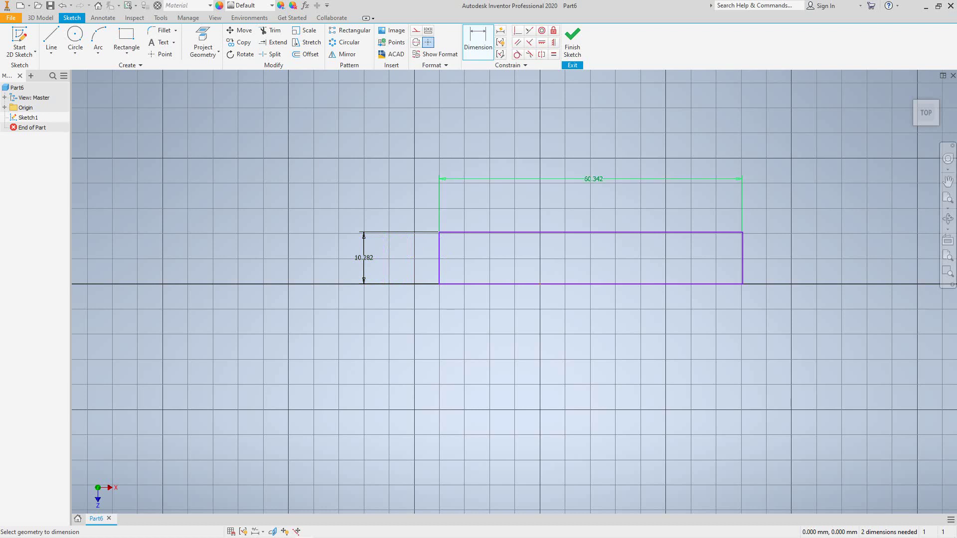
Step: Undo the rectangle's width and height dimensions
right_click(527, 179)
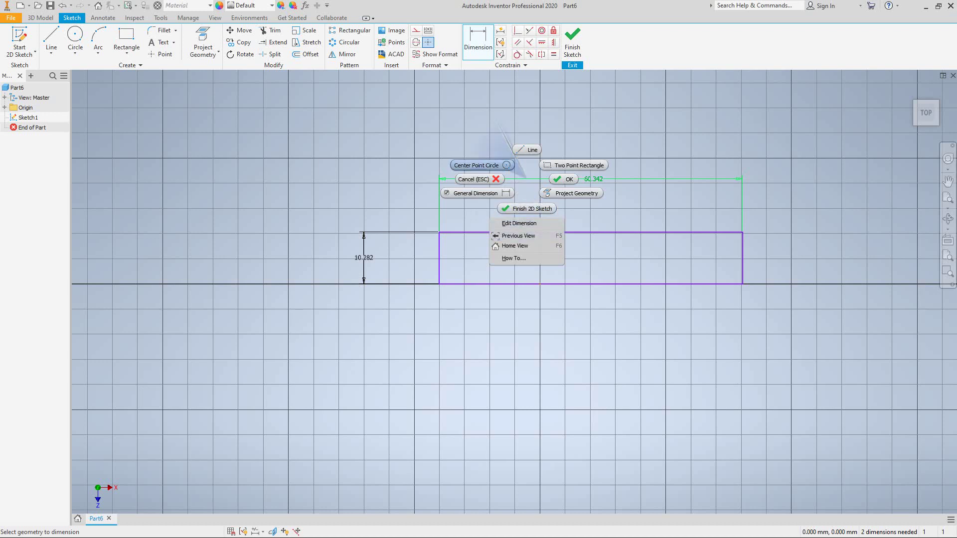
left_click(477, 165)
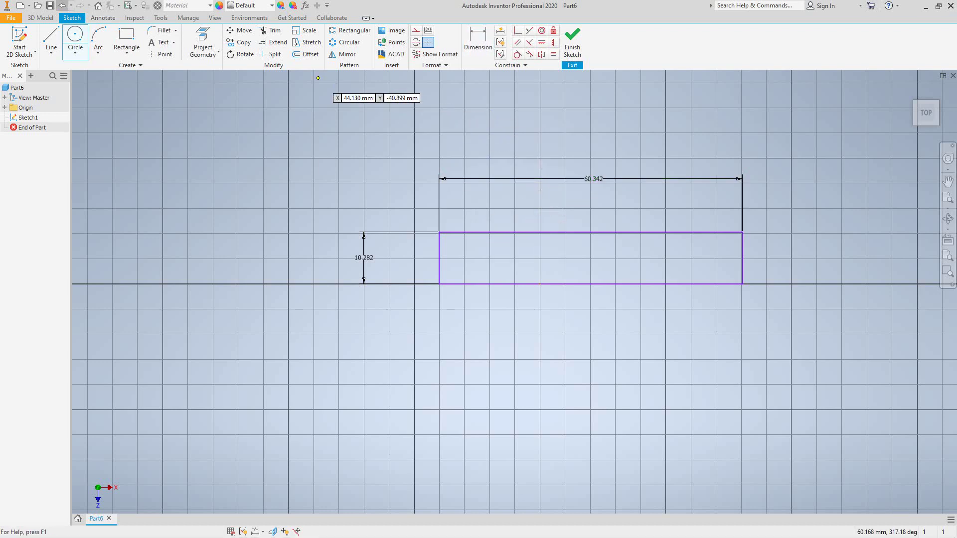
left_click(62, 5)
left_click(61, 5)
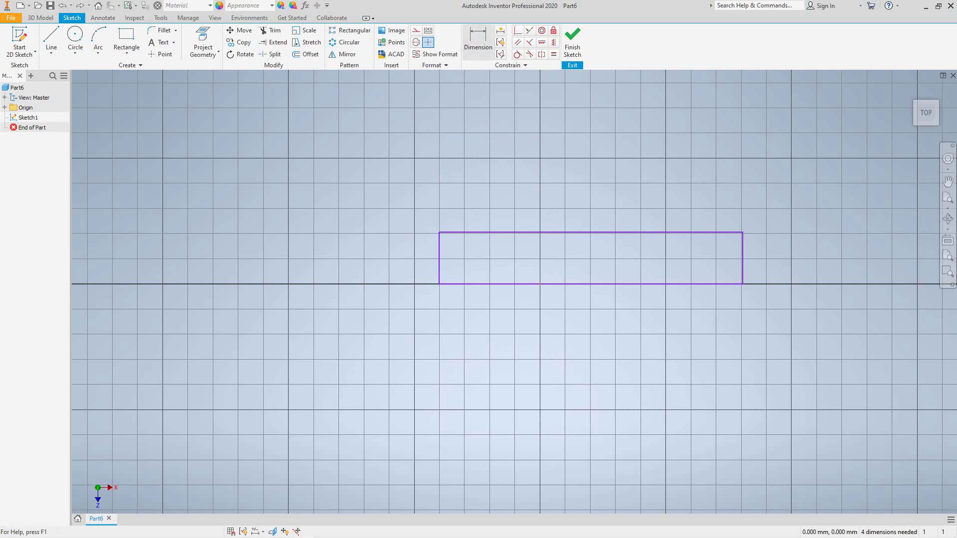
Step: Dimension the rectangle's height beside its left edge and its width below the bottom edge
left_click(478, 42)
left_click(439, 258)
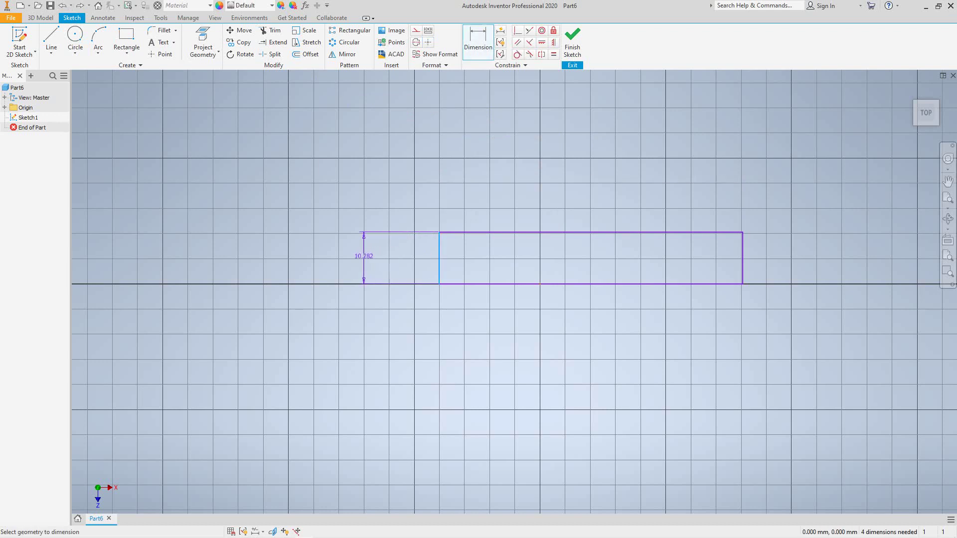
left_click(364, 257)
left_click(554, 284)
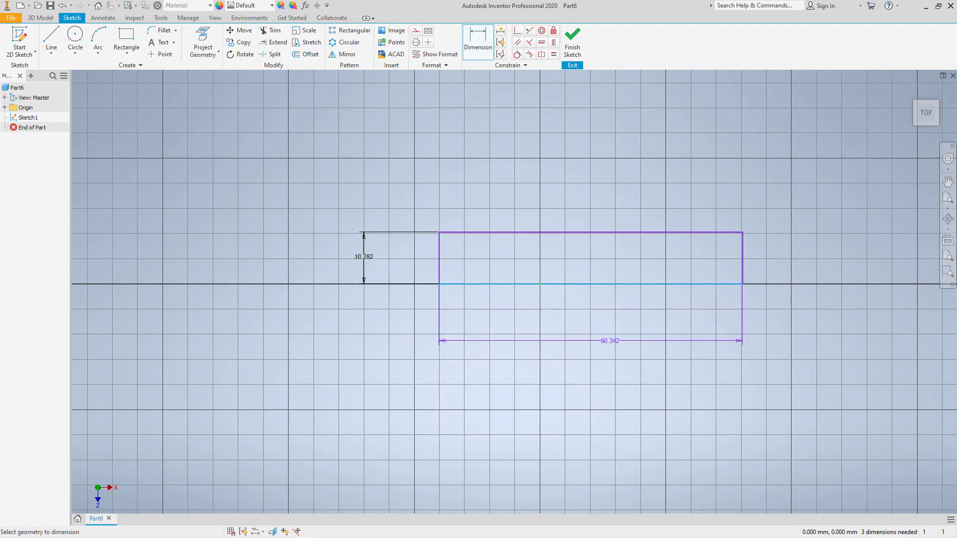
left_click(610, 341)
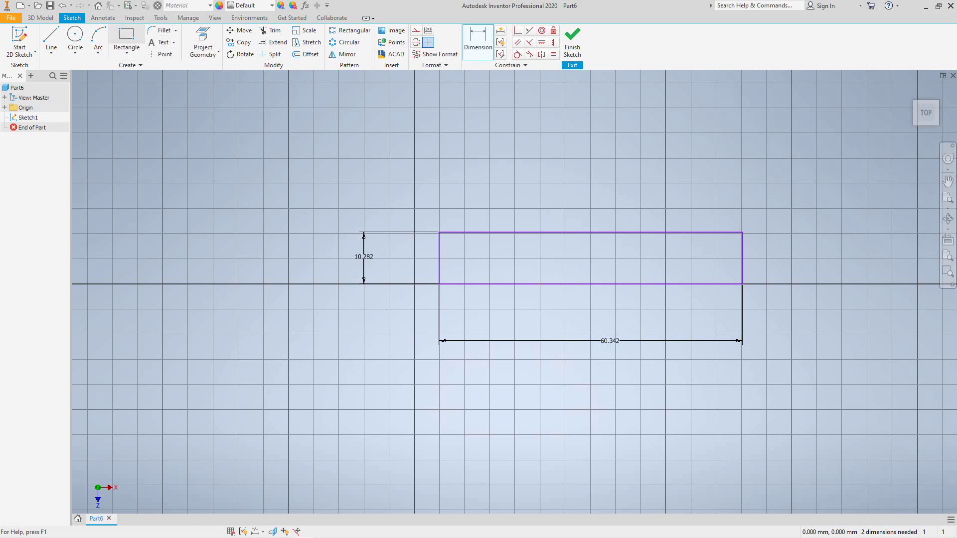
Step: Set the document's angular dimension display precision to 0 decimal places and apply the settings
left_click(161, 18)
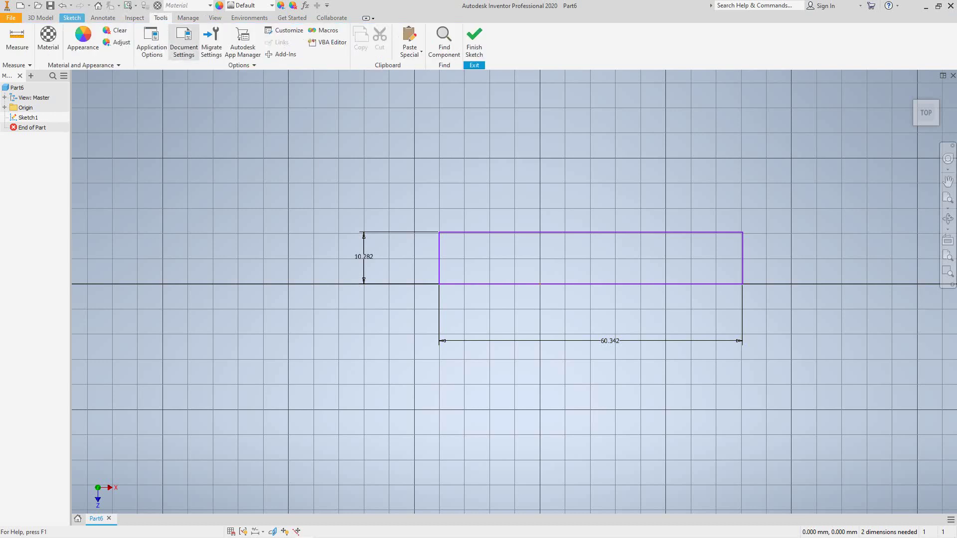
left_click(183, 42)
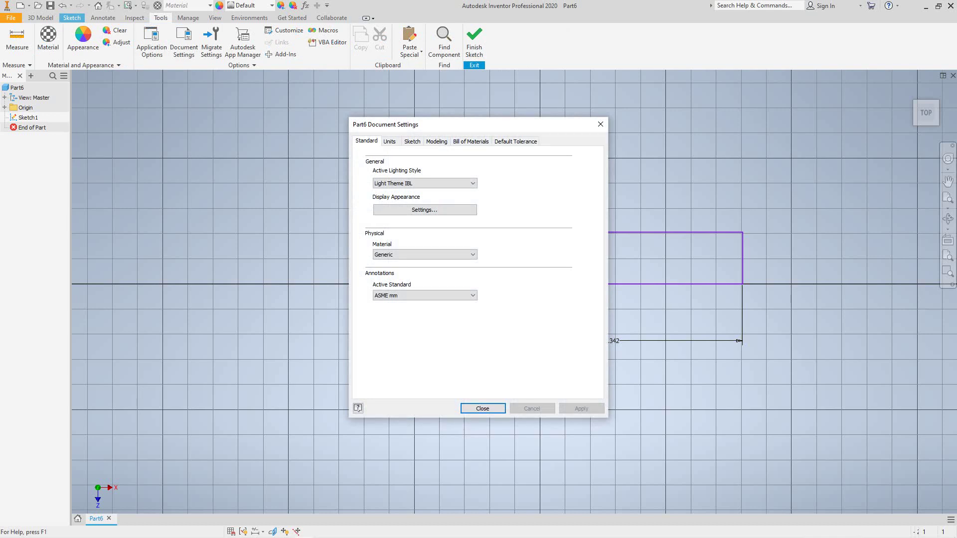
key("ctrl+Tab")
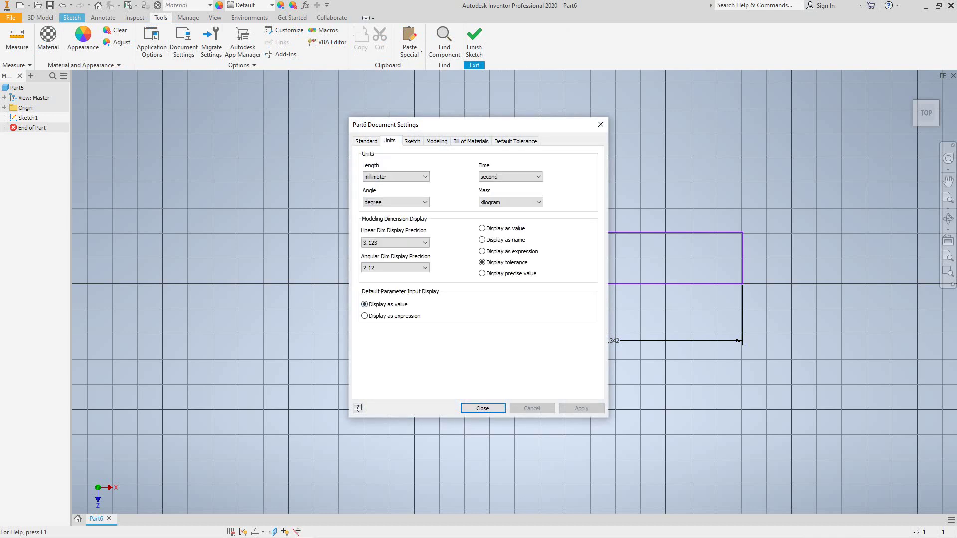
left_click(394, 267)
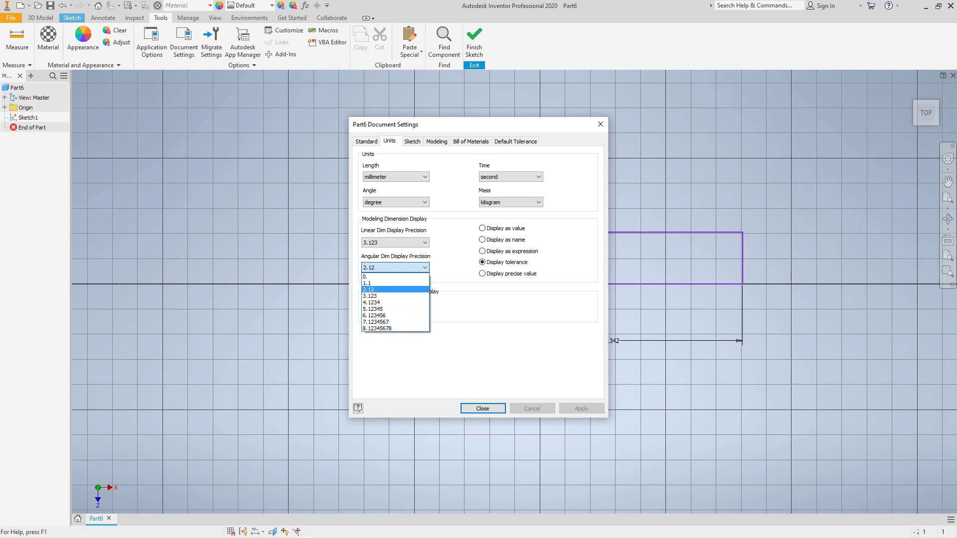
key("Return")
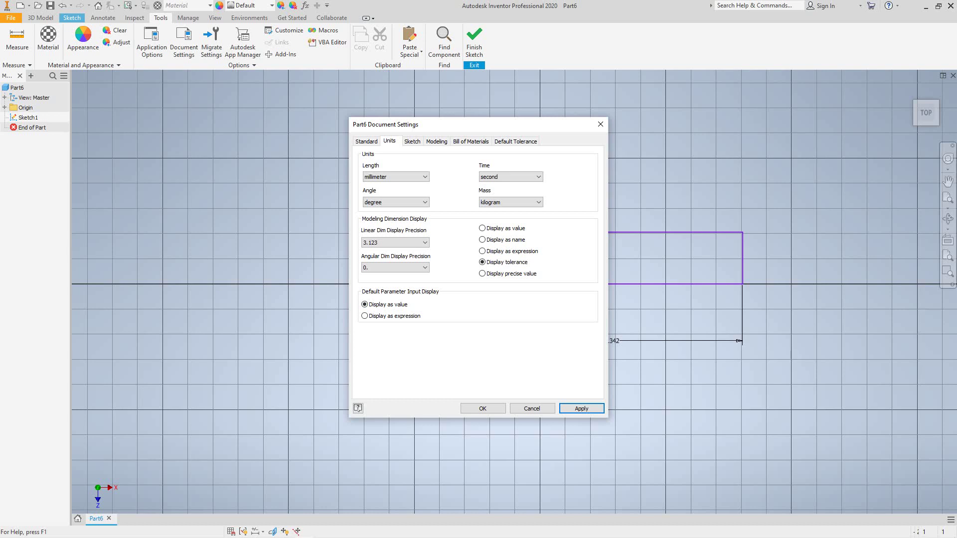
key("Return")
key("Return")
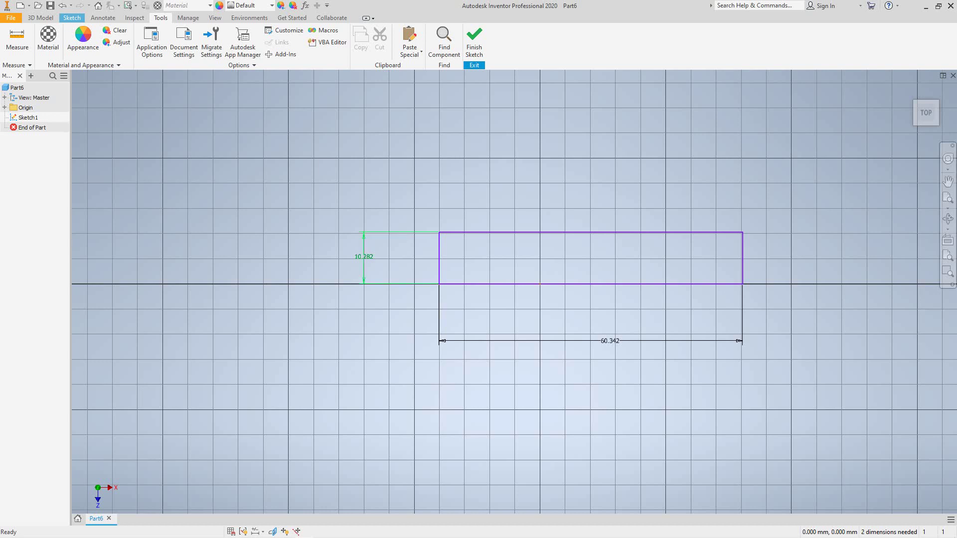
right_click(284, 216)
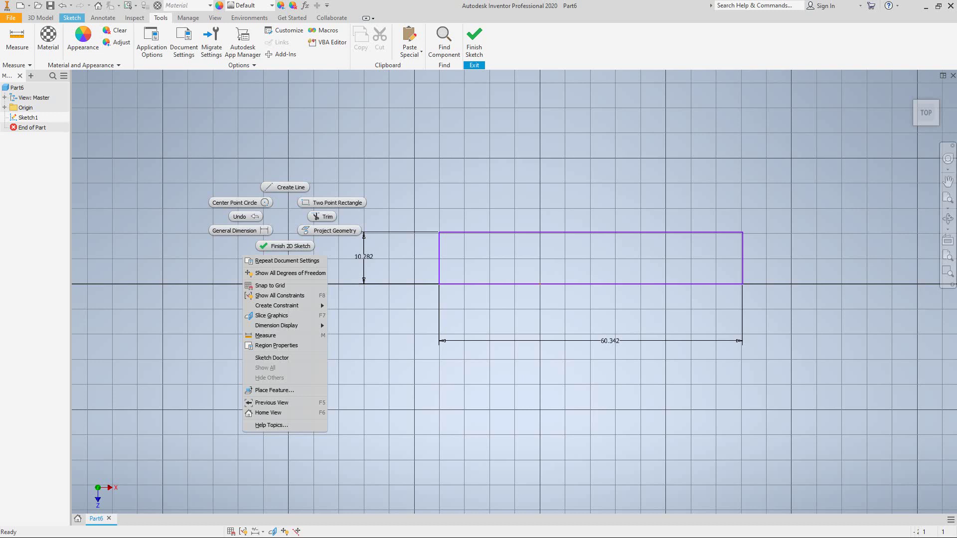
key("Escape")
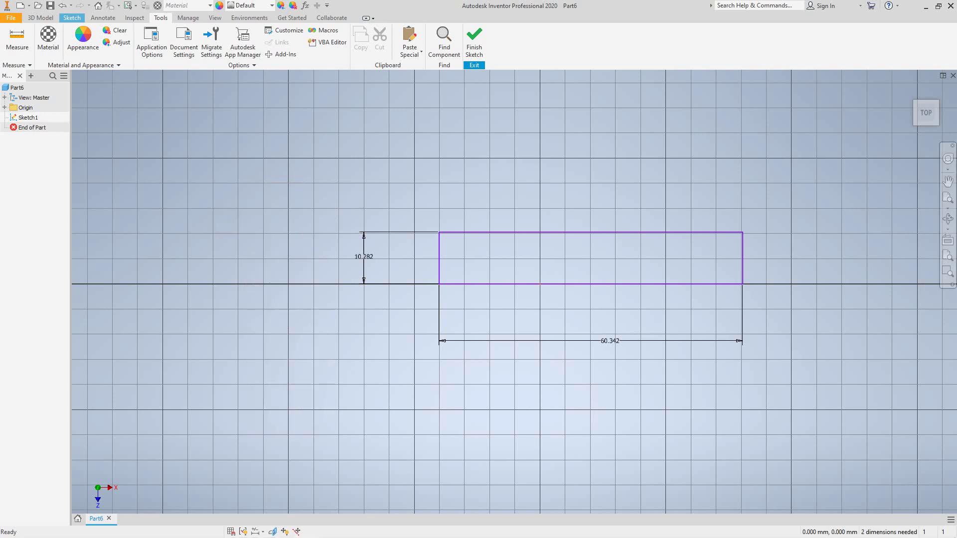
Step: Set the rectangle's height dimension to 50 mm and its width dimension to 75 mm
double_click(364, 256)
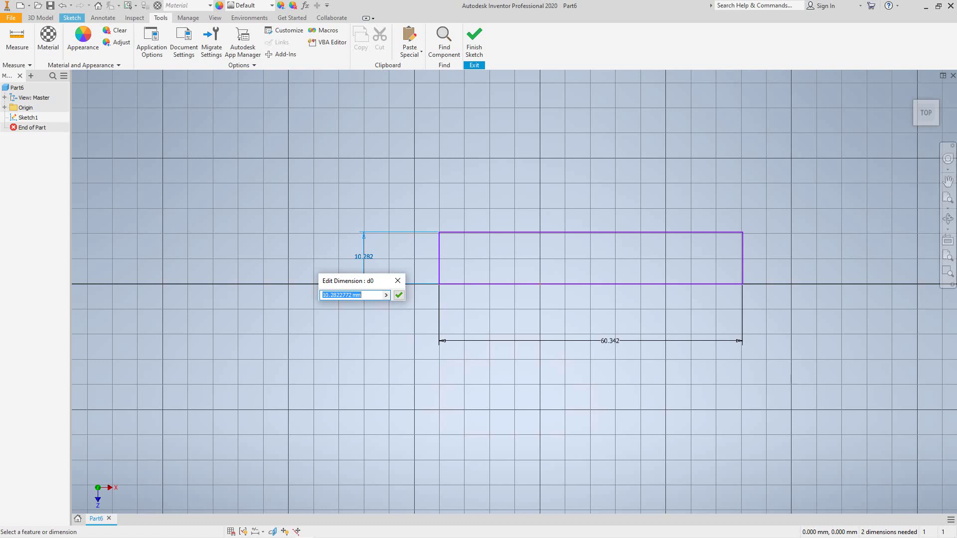
type("50")
left_click(398, 295)
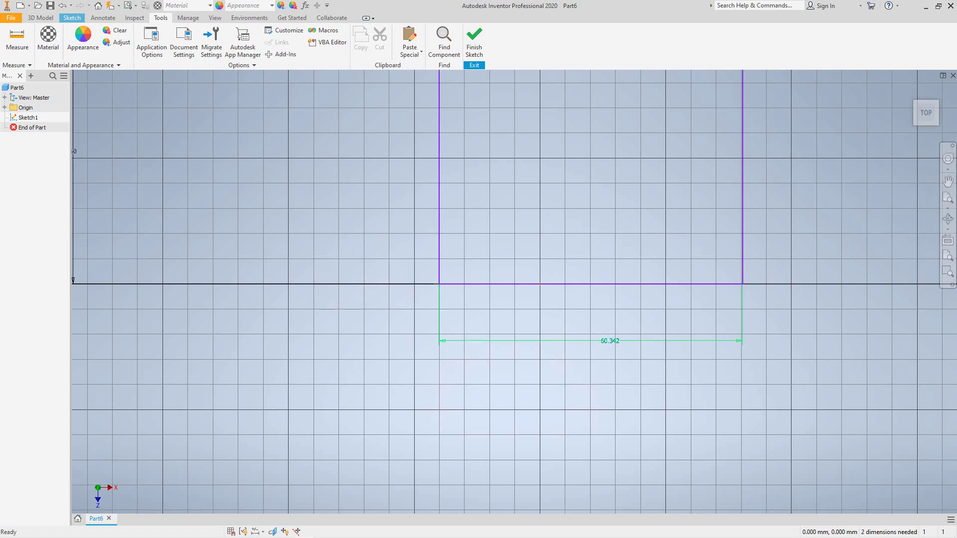
double_click(610, 341)
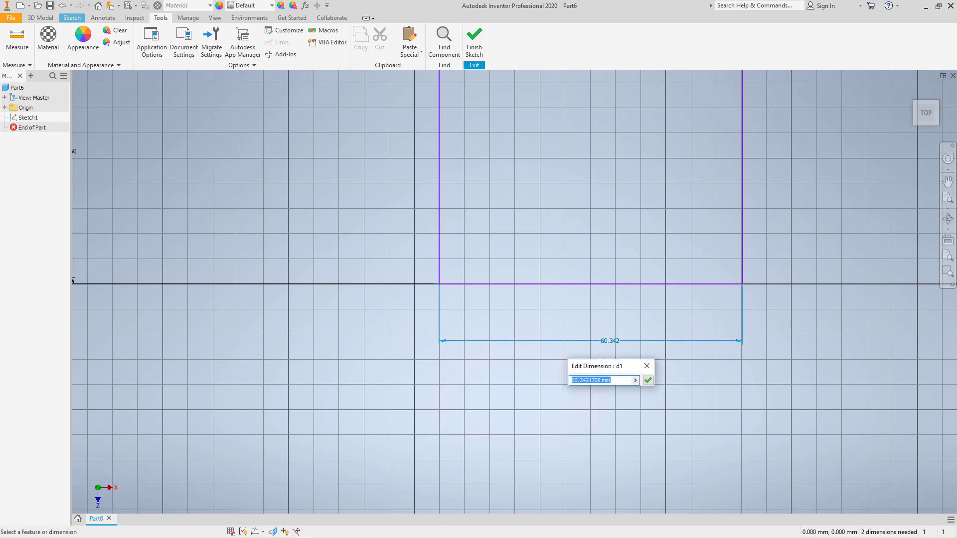
type("75")
left_click(648, 380)
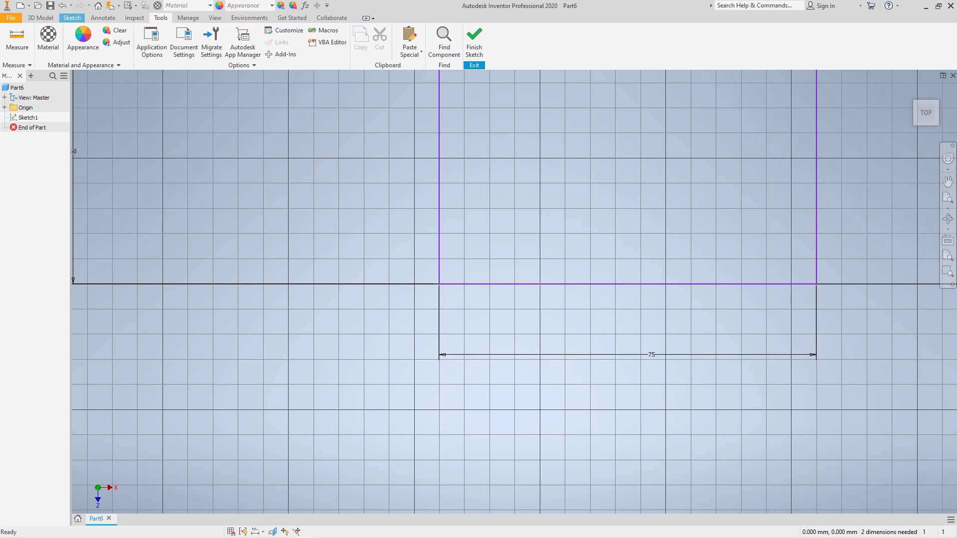
Step: Move the rectangle's height dimension closer to its left edge
left_click(947, 197)
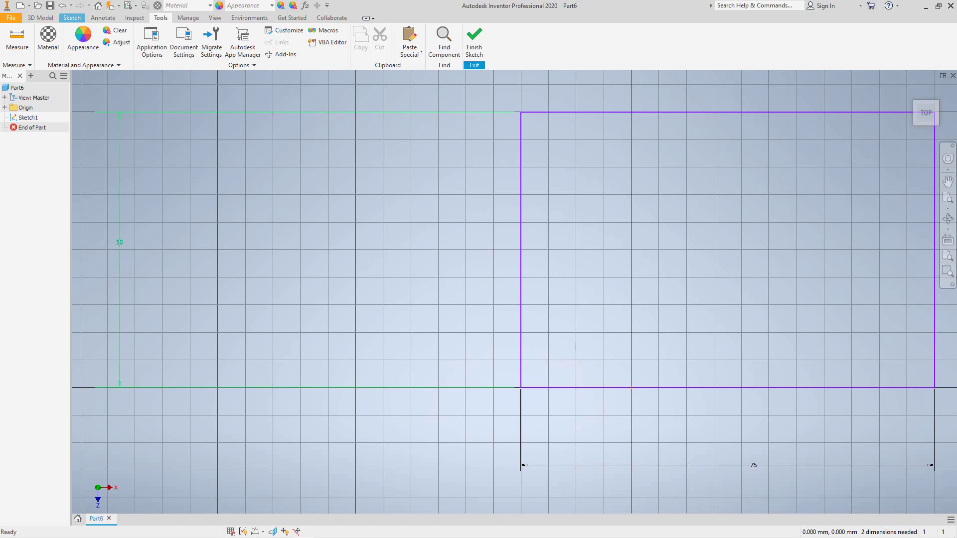
scroll(113, 222, "down", 5)
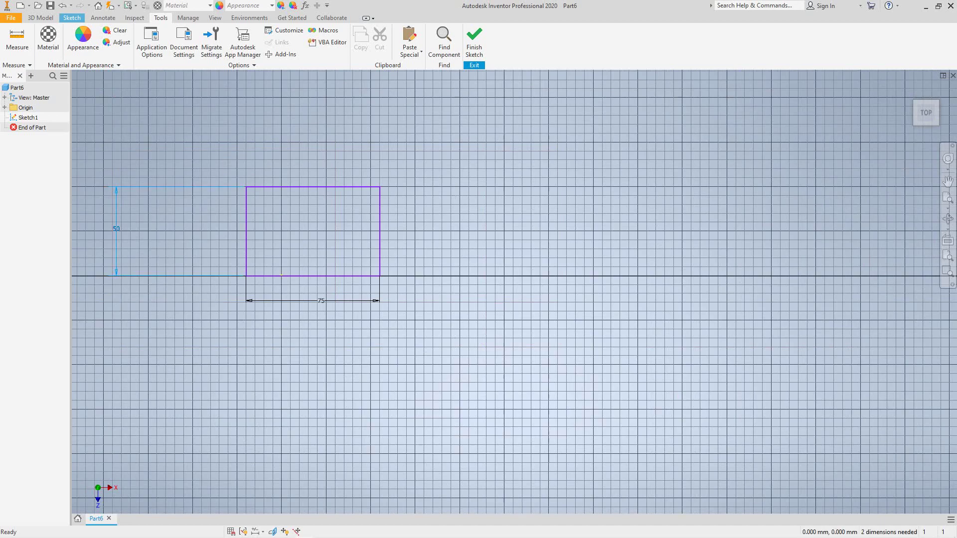
scroll(114, 222, "down", 5)
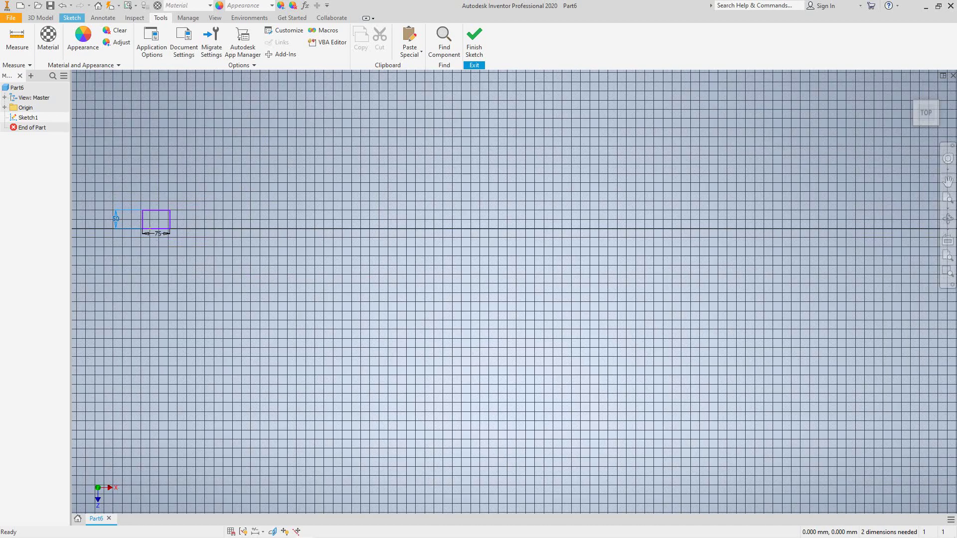
middle_click_drag(114, 222, 214, 248)
scroll(213, 248, "down", 2)
scroll(214, 248, "up", 10)
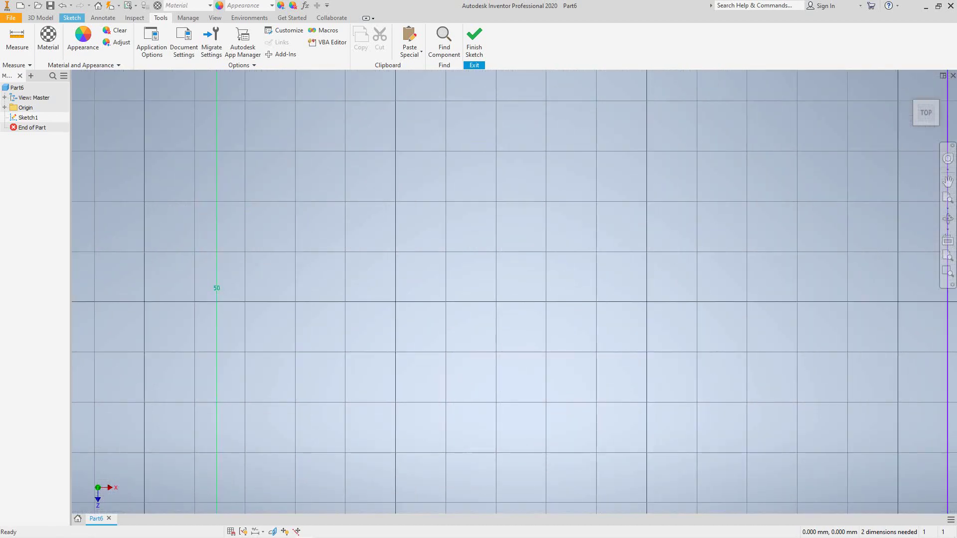
left_click_drag(215, 286, 665, 325)
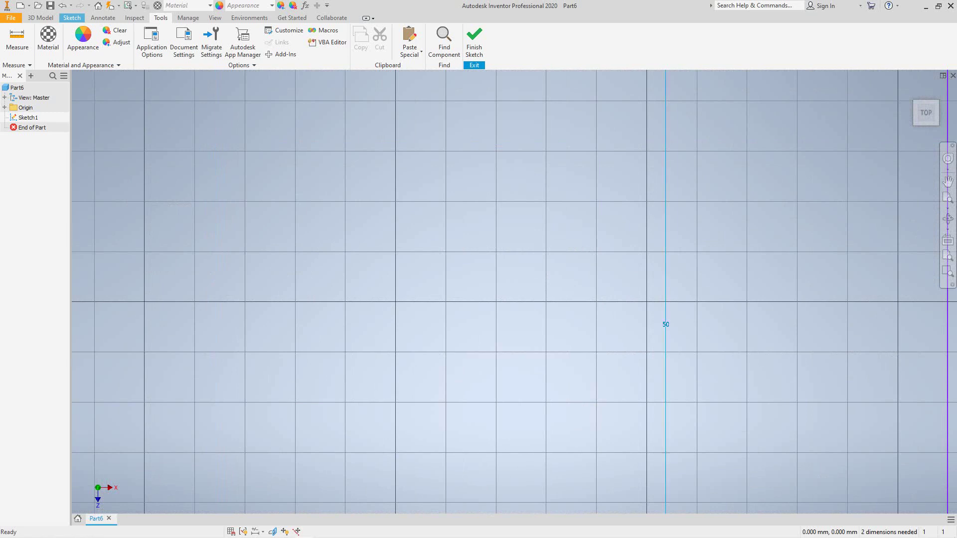
scroll(665, 324, "up", 3)
scroll(665, 324, "down", 5)
mouse_move(654, 324)
middle_mouse_down()
mouse_move(587, 324)
mouse_move(352, 237)
middle_mouse_up()
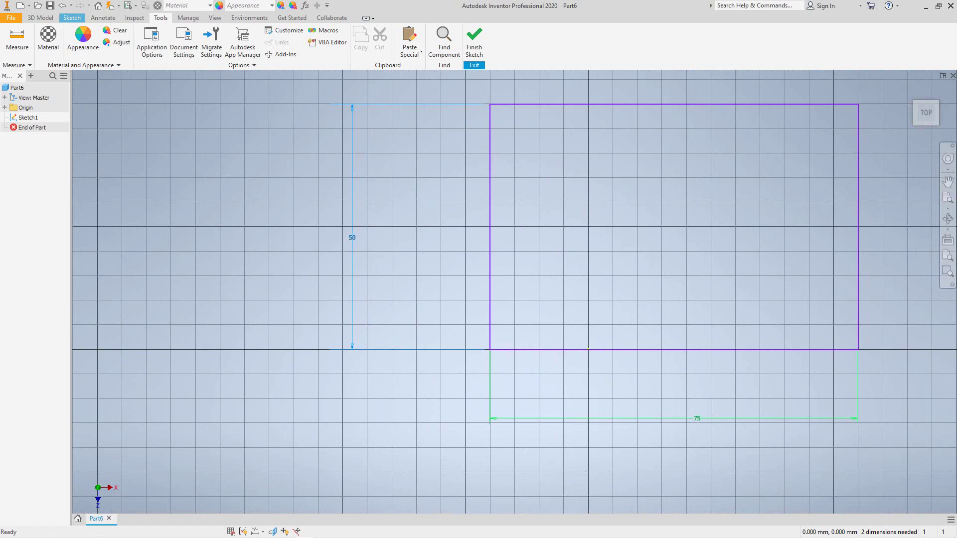
Step: Move the rectangle's width dimension slightly farther below the bottom edge
scroll(697, 418, "down", 2)
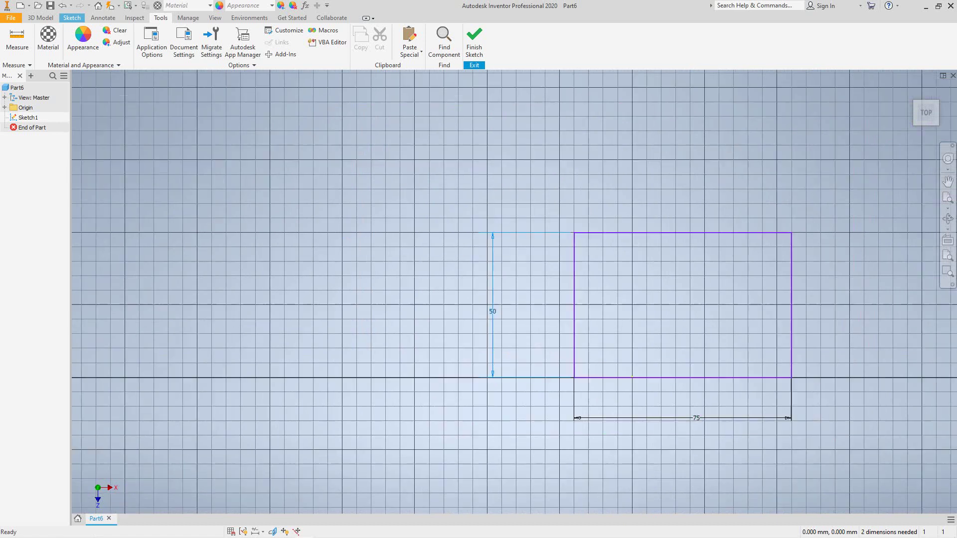
scroll(697, 418, "up", 5)
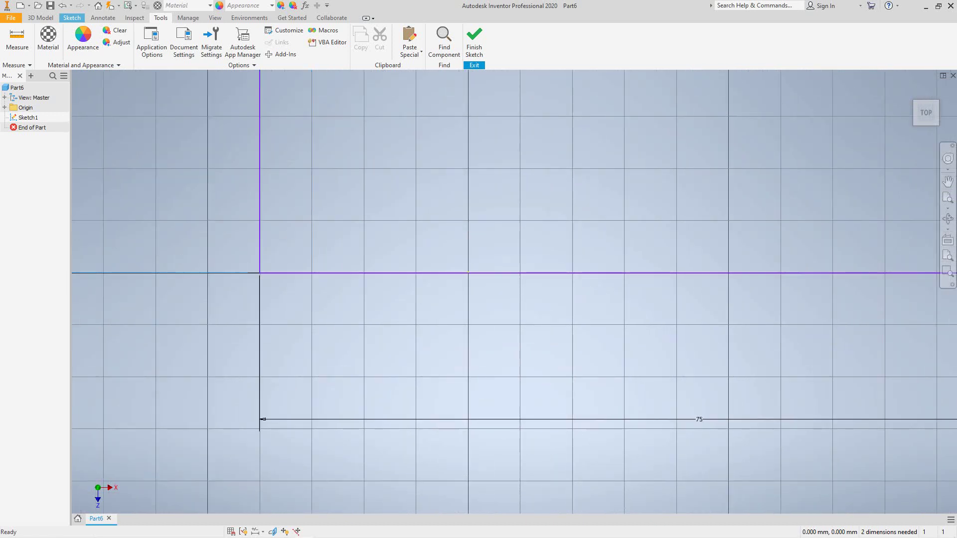
left_click_drag(700, 419, 683, 447)
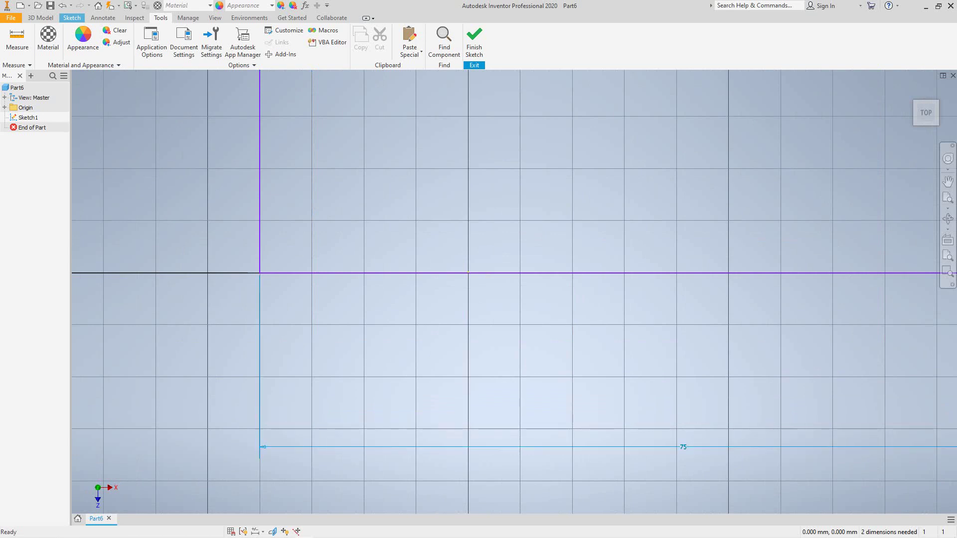
scroll(514, 292, "up", 3)
scroll(513, 291, "down", 3)
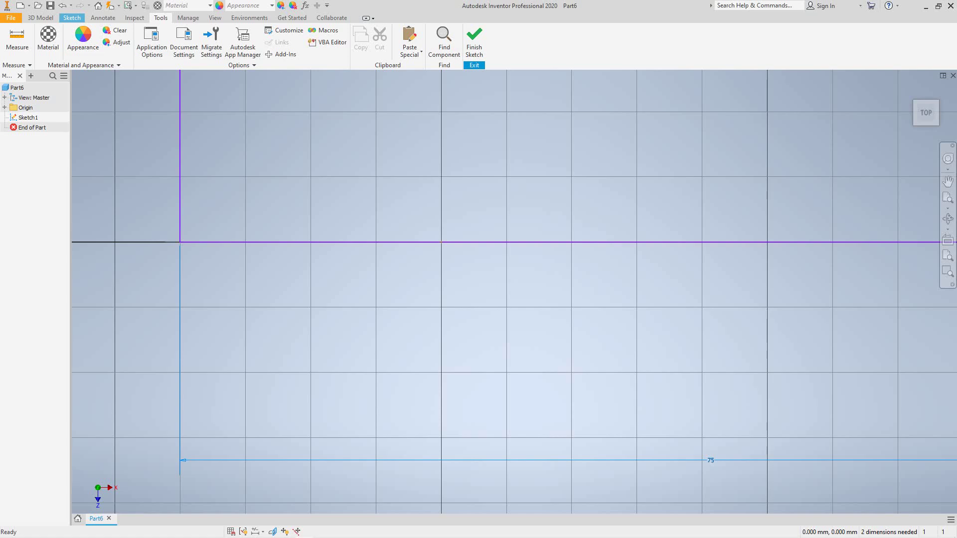
scroll(513, 292, "down", 5)
scroll(513, 292, "down", 3)
scroll(513, 291, "up", 5)
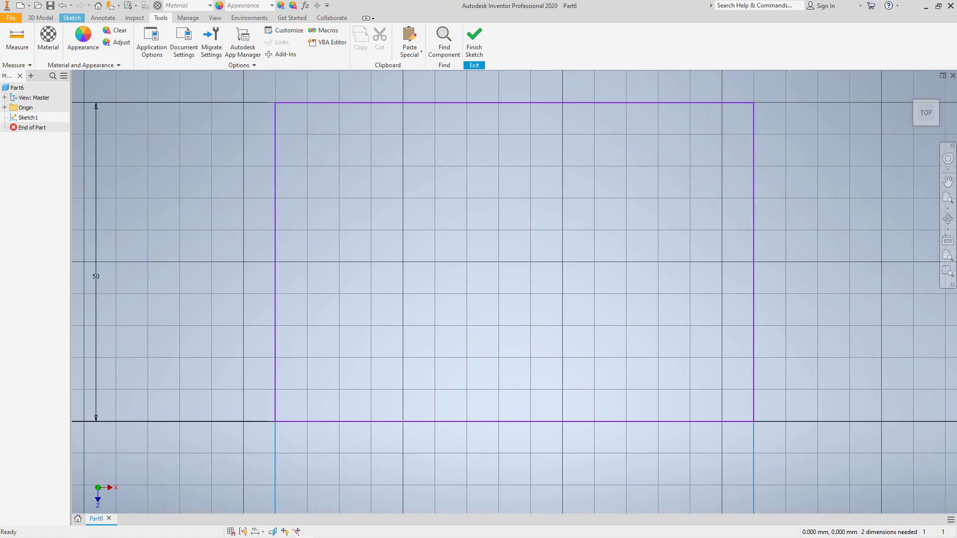
scroll(500, 326, "down", 2)
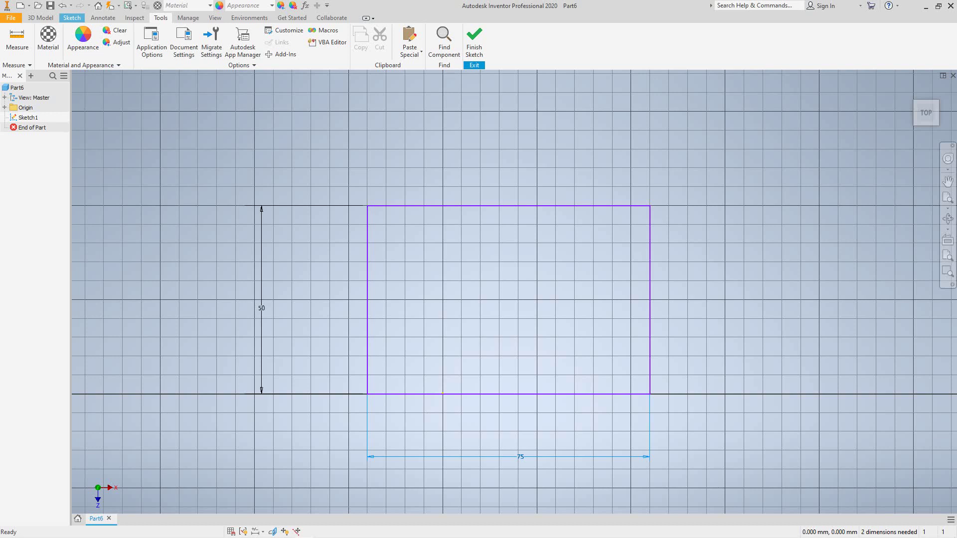
Step: Measure the length of the rectangle's top edge, then restart the measurement and measure its left edge
left_click(134, 18)
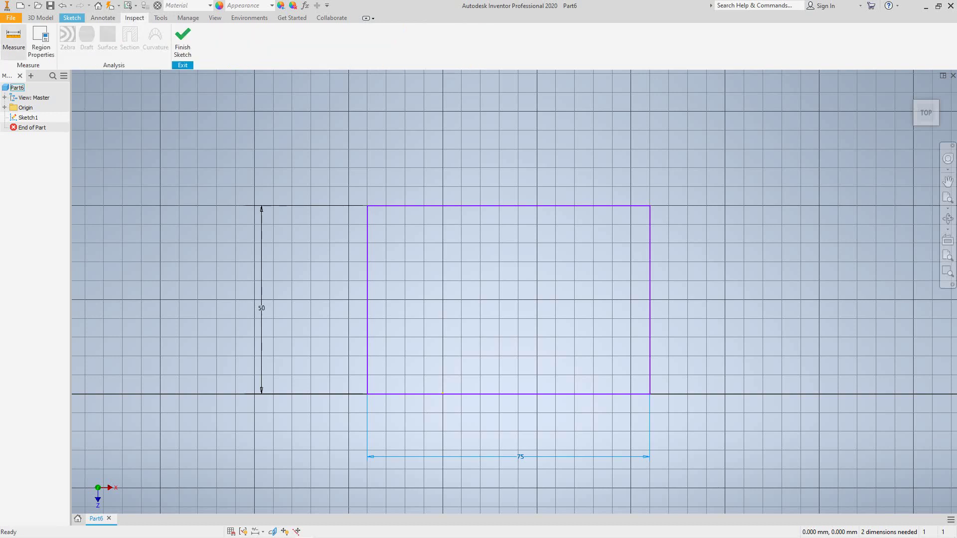
left_click(14, 40)
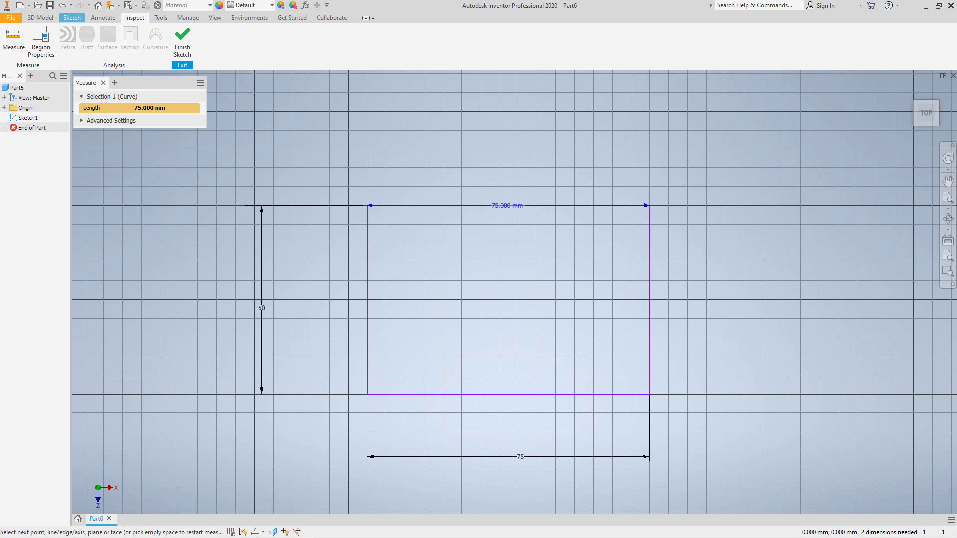
right_click(424, 279)
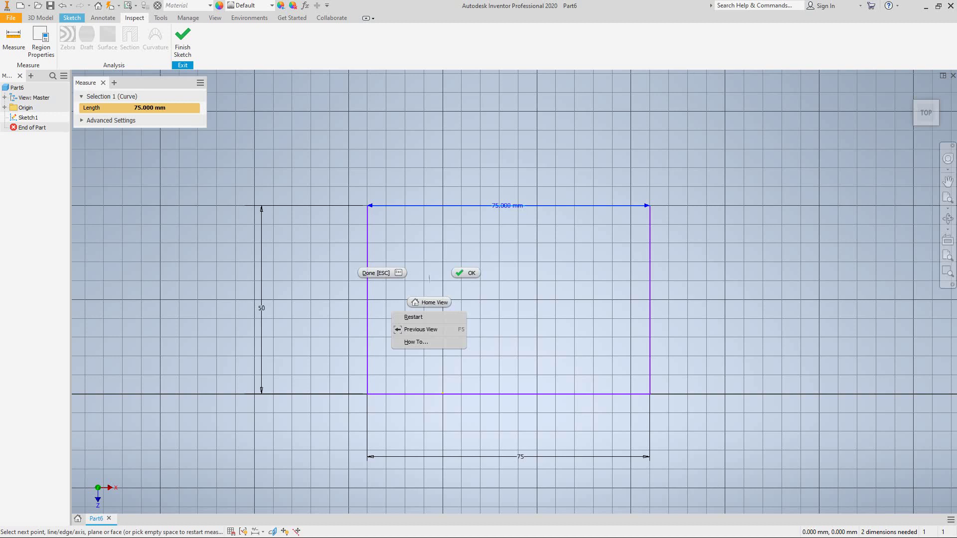
left_click(414, 317)
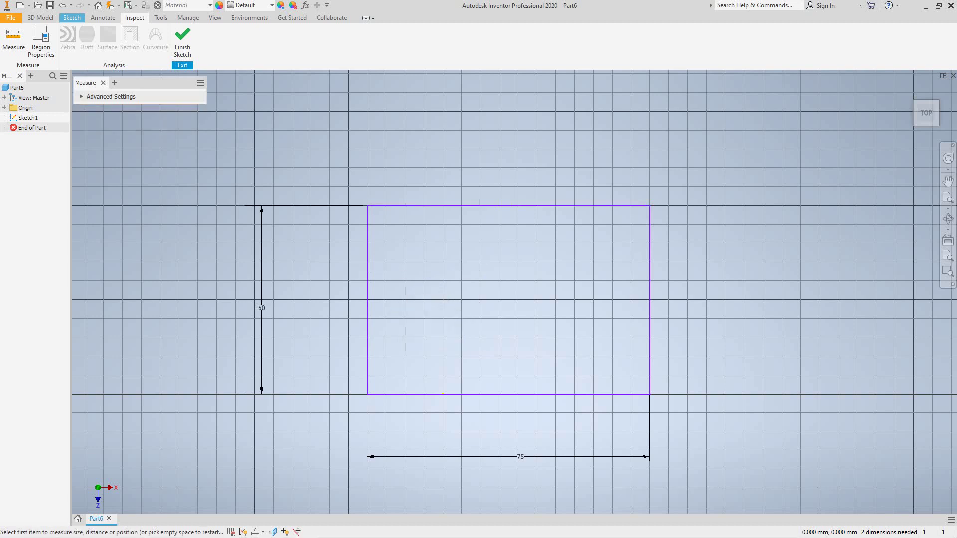
left_click(367, 299)
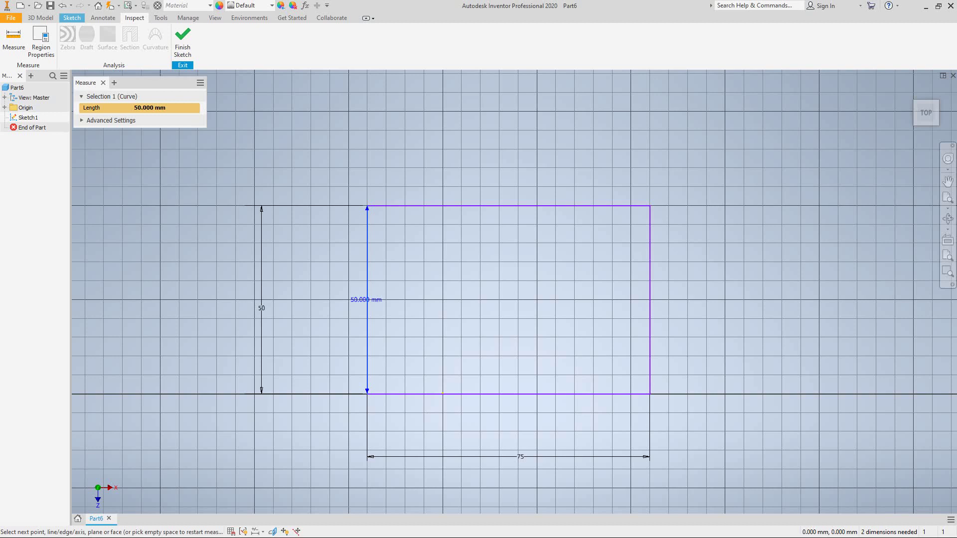
right_click(434, 331)
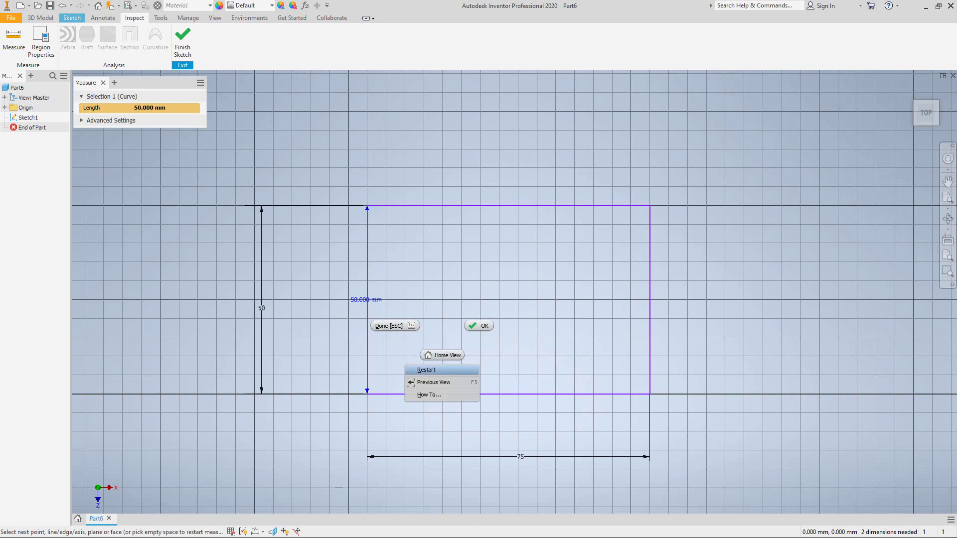
left_click(426, 370)
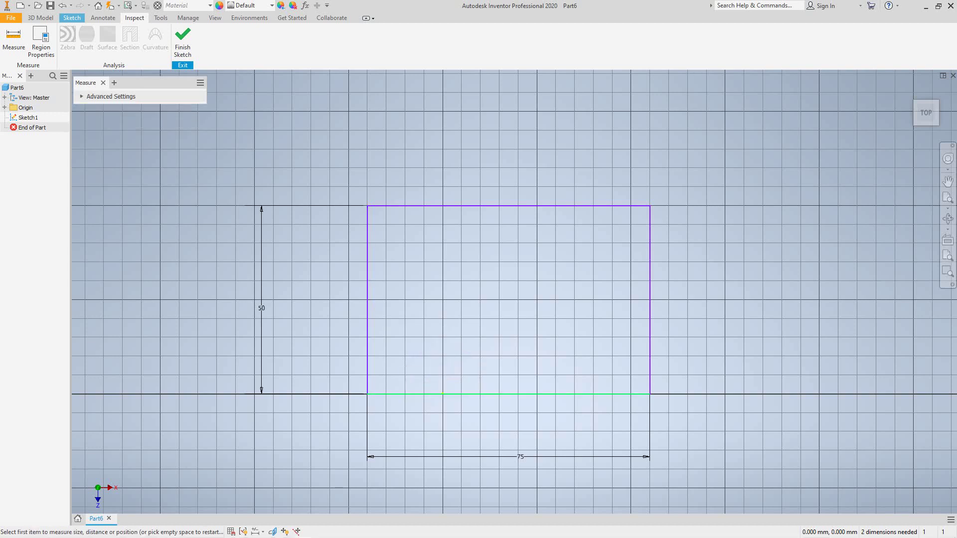
right_click(442, 394)
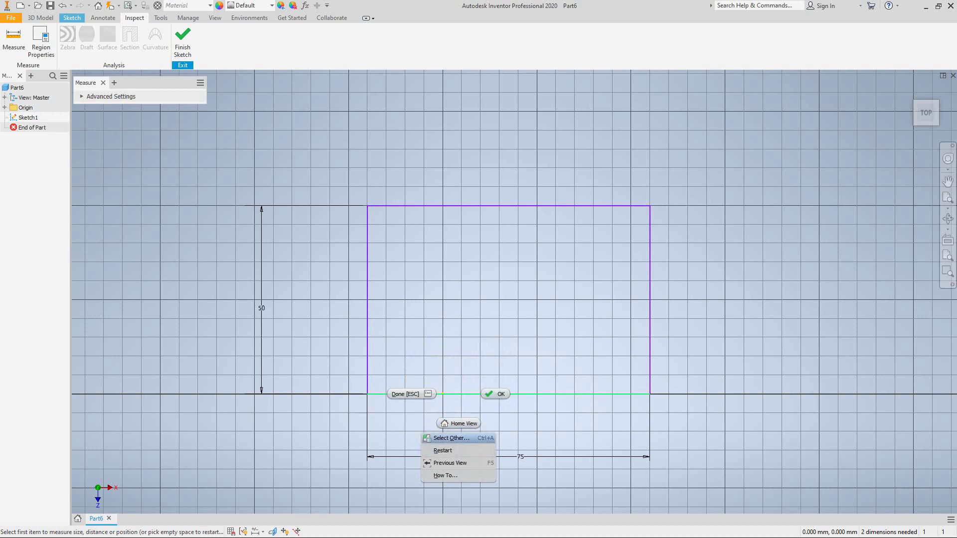
left_click(442, 450)
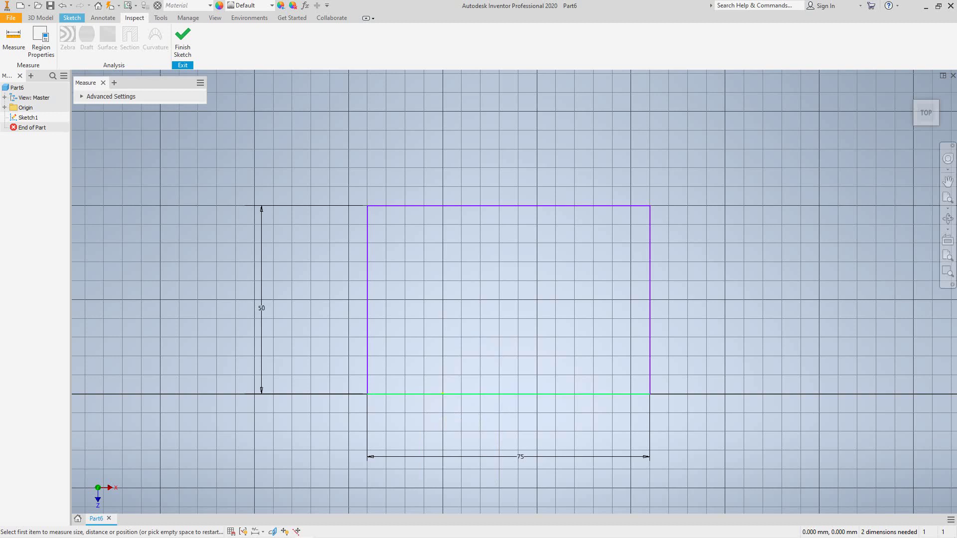
right_click(473, 394)
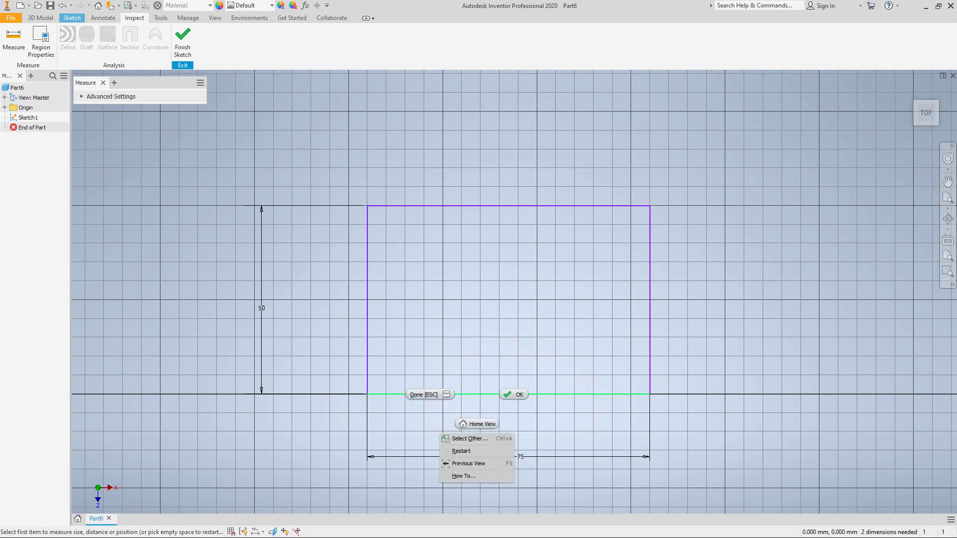
key("Escape")
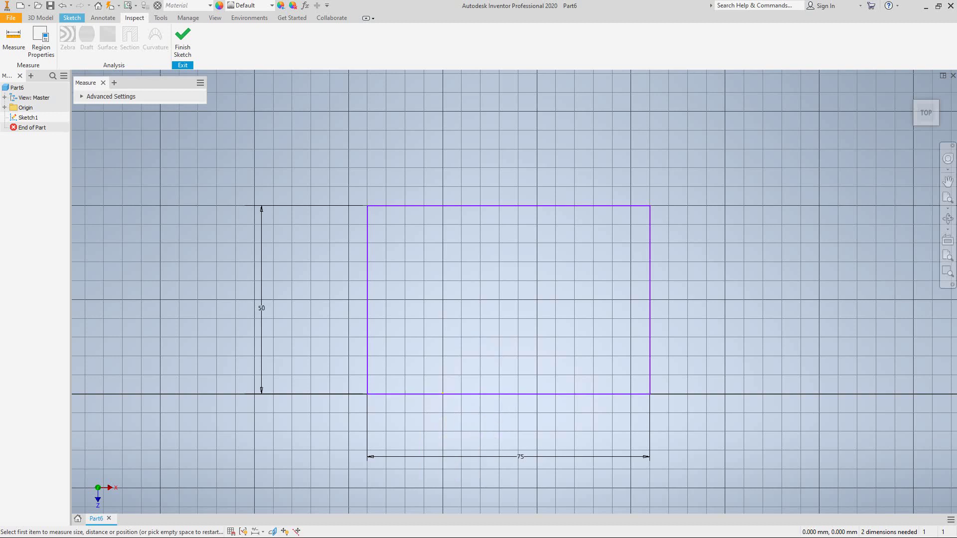
right_click(442, 393)
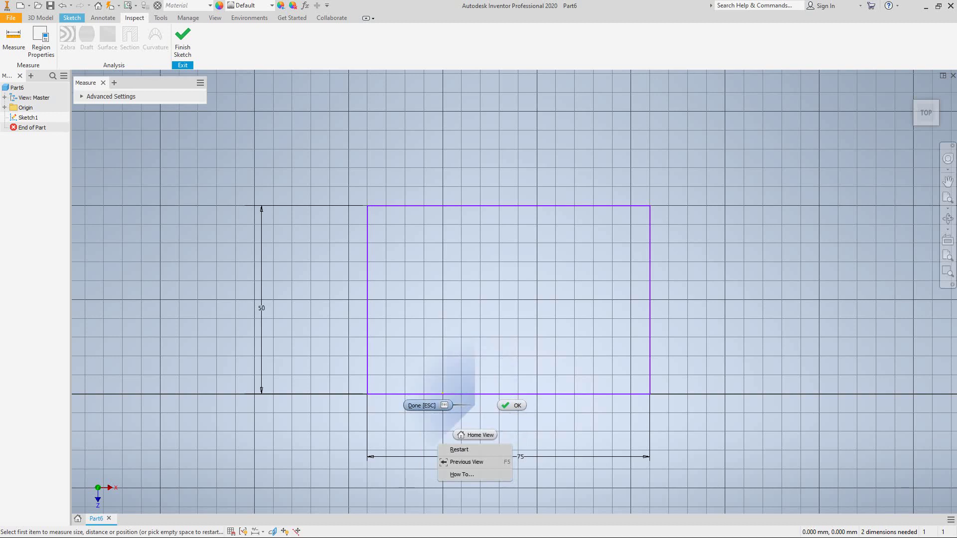
key("Escape")
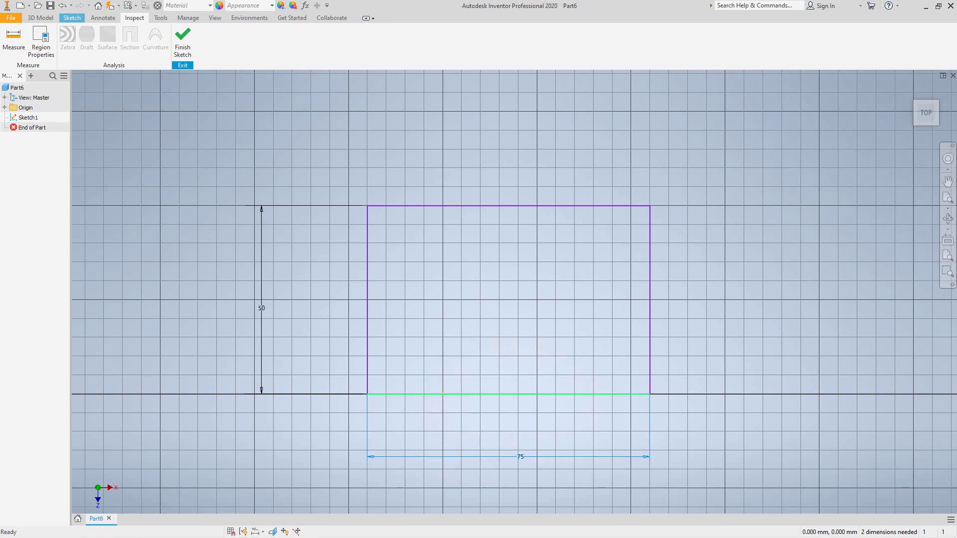
Step: View the dimension properties of the rectangle's width dimension and close them without changes
right_click(456, 393)
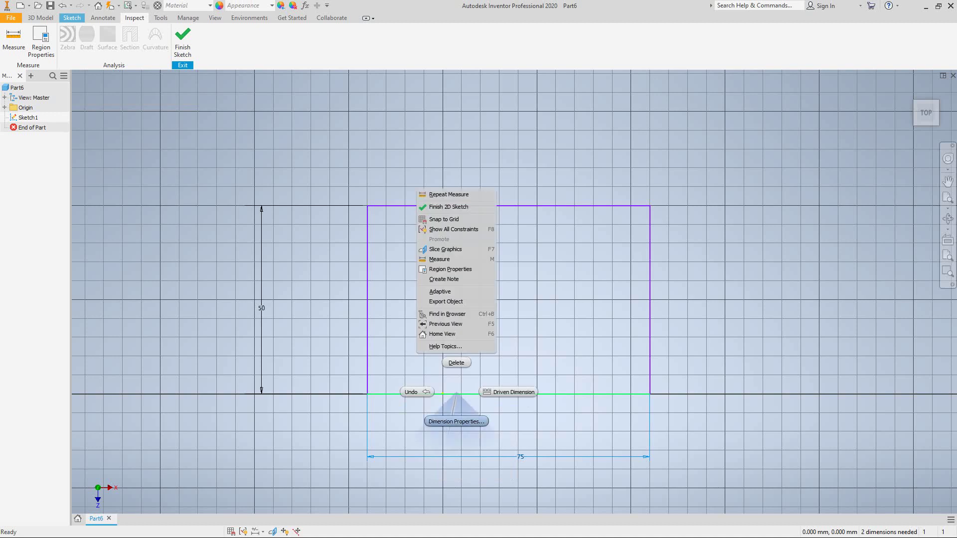
left_click(456, 422)
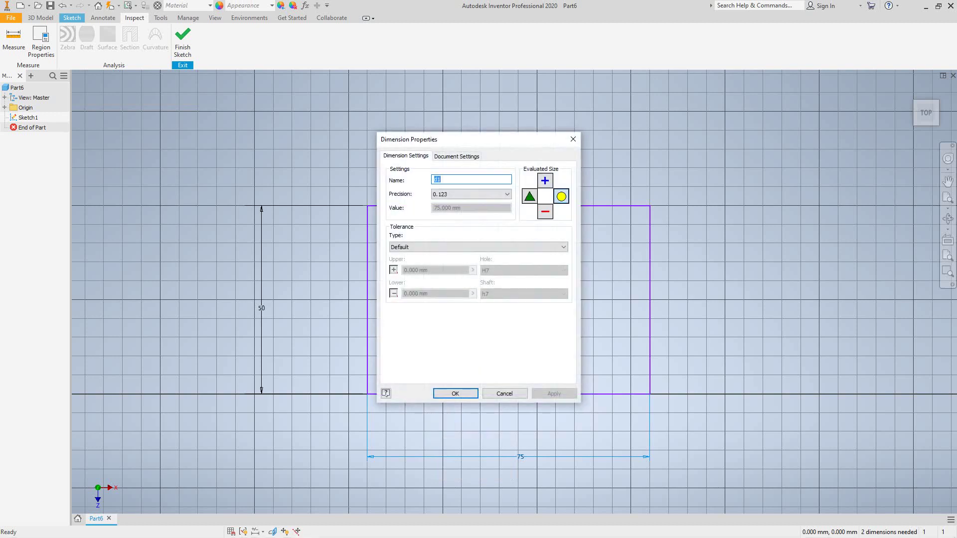
left_click(504, 393)
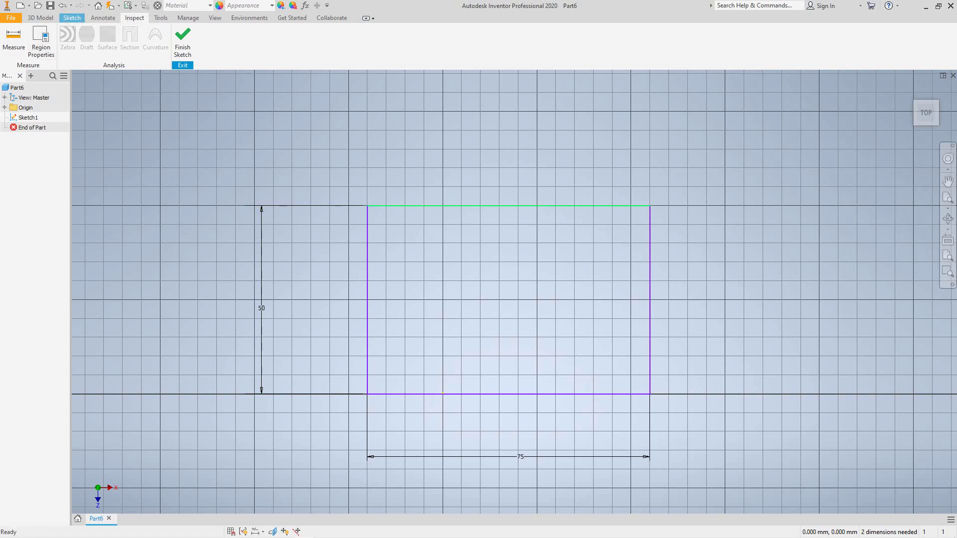
Step: Measure the rectangle's top edge and left edge again as two separate length measurements
left_click(13, 40)
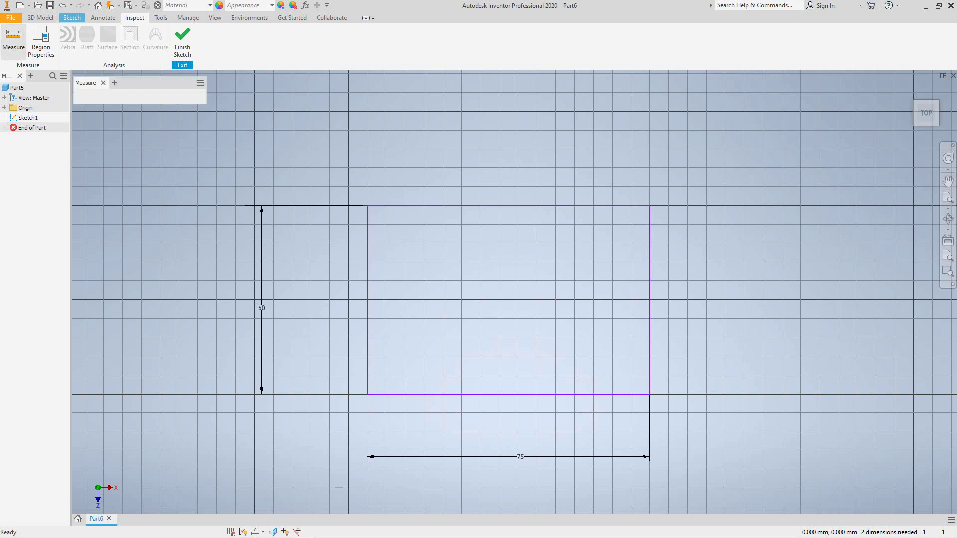
left_click(509, 206)
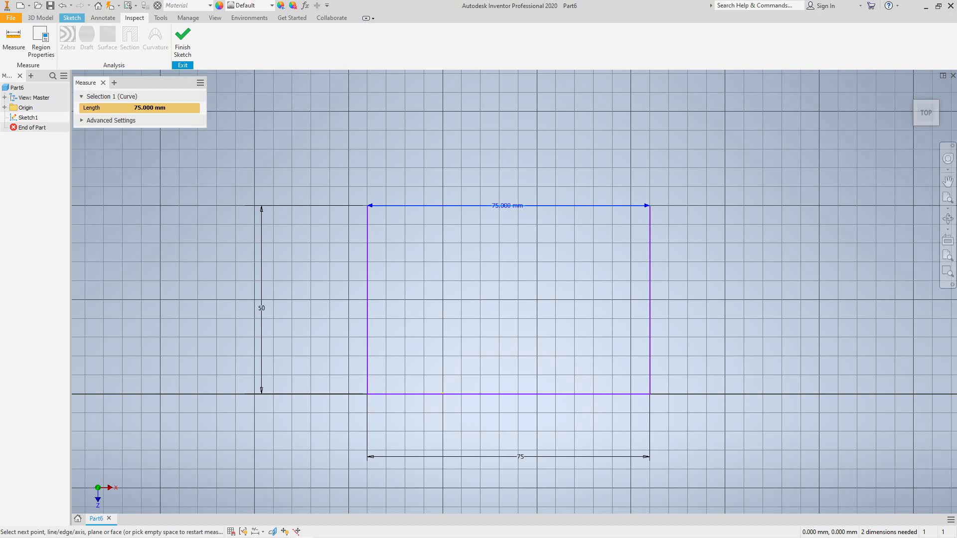
right_click(732, 250)
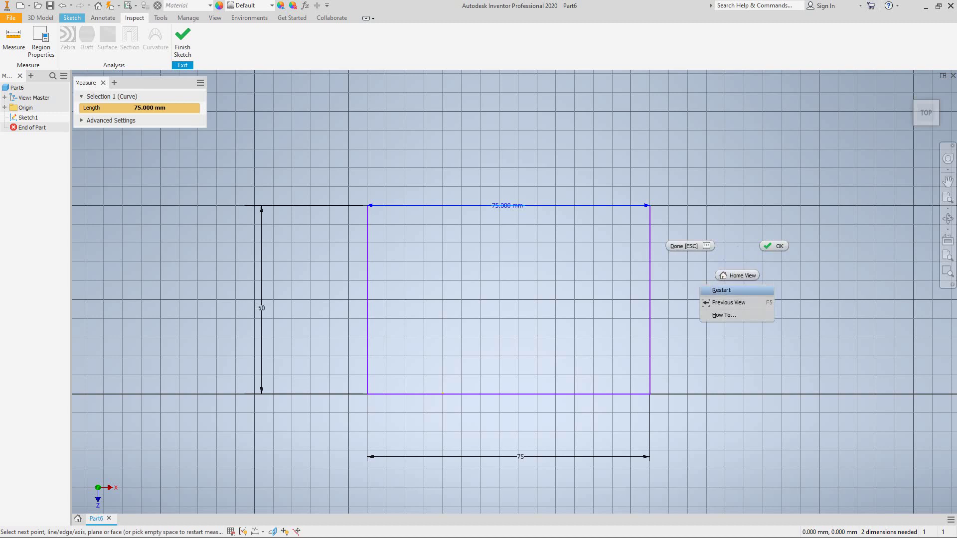
left_click(721, 290)
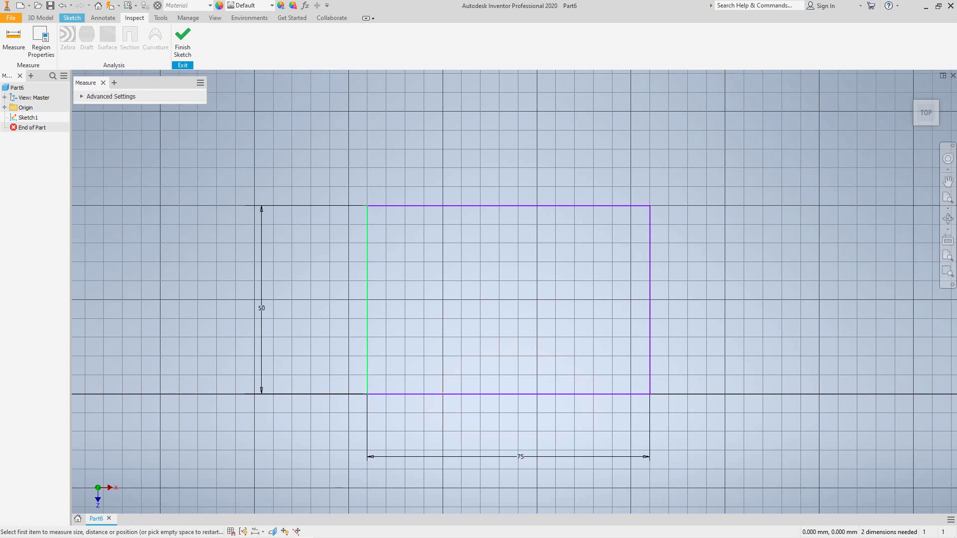
right_click(367, 344)
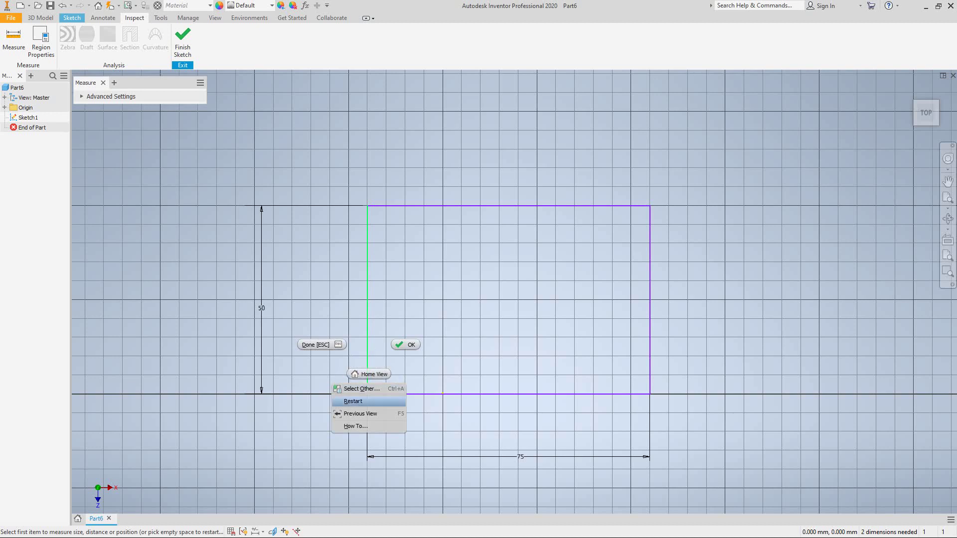
left_click(353, 401)
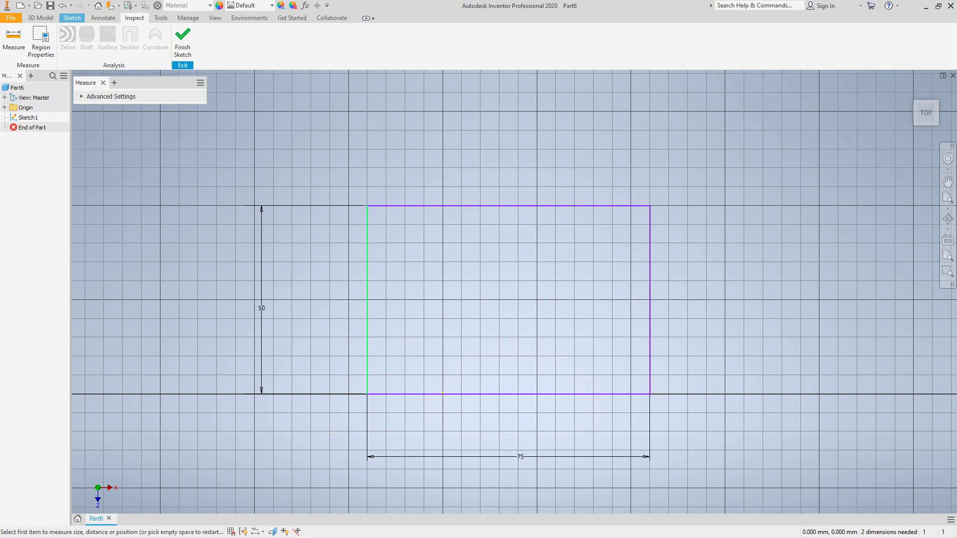
left_click(368, 300)
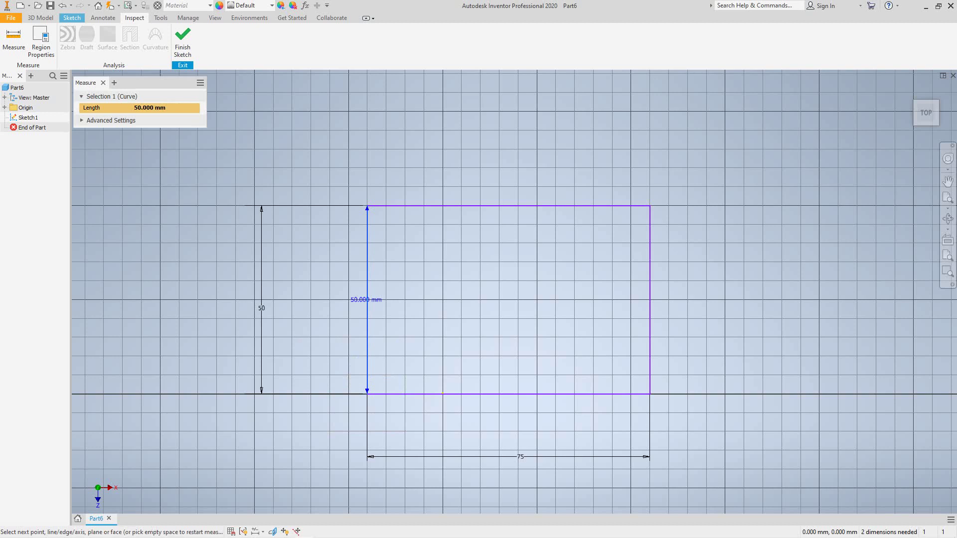
right_click(438, 349)
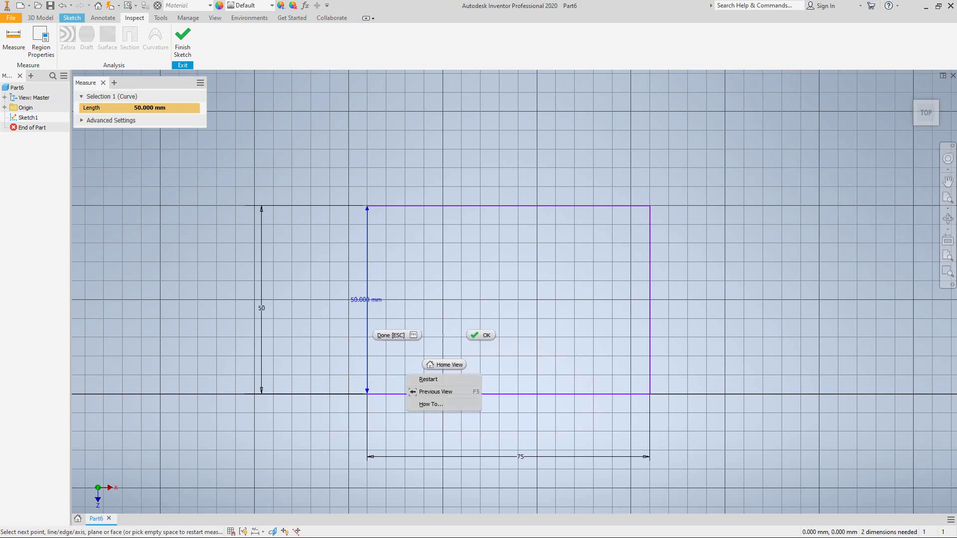
key("Escape")
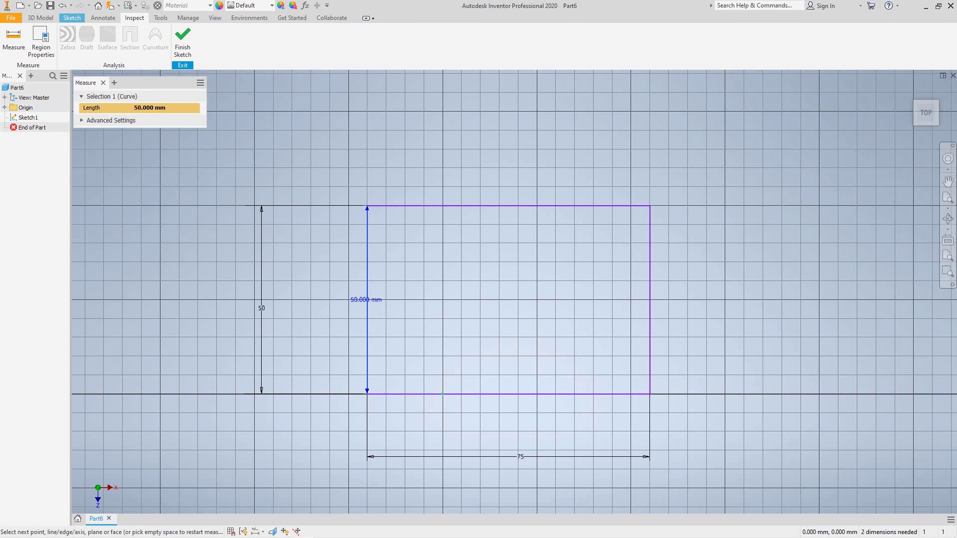
right_click(479, 394)
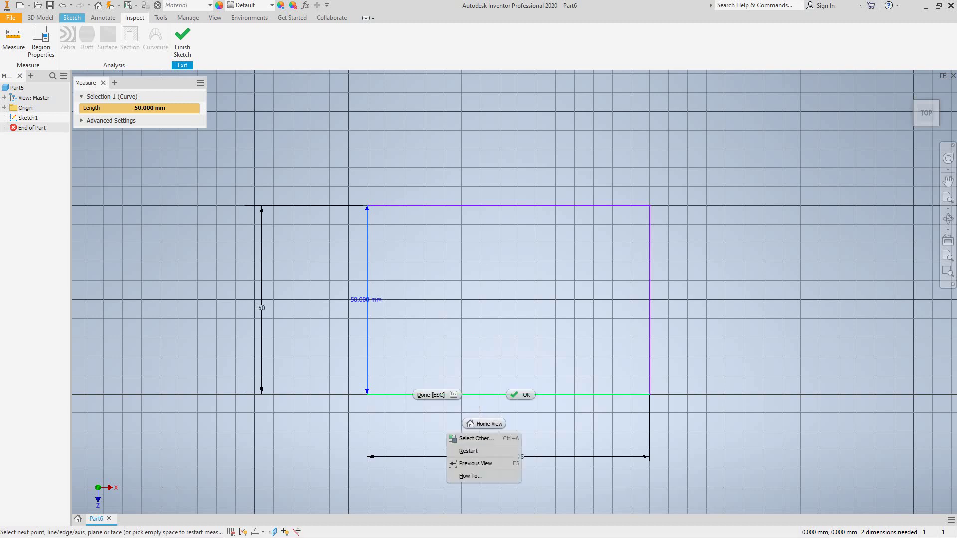
key("Escape")
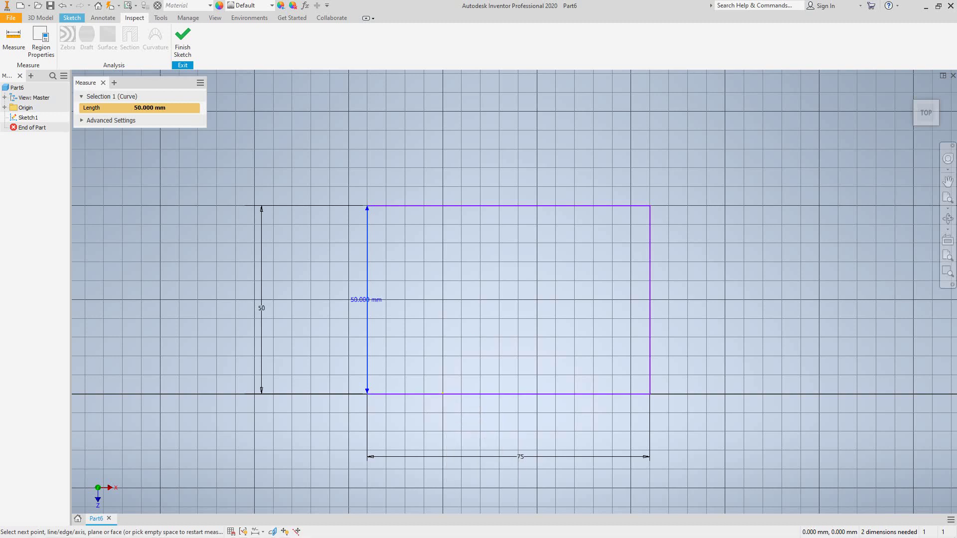
right_click(479, 395)
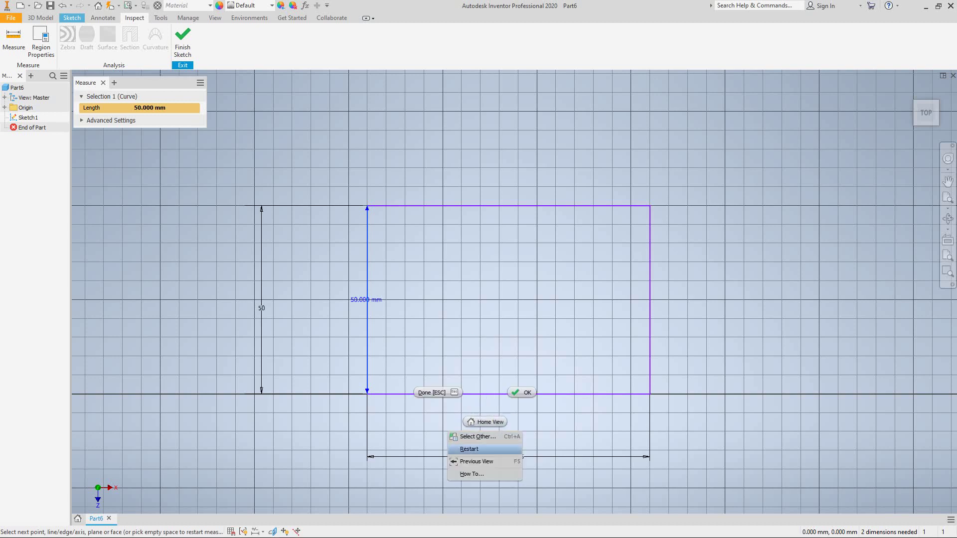
left_click(469, 449)
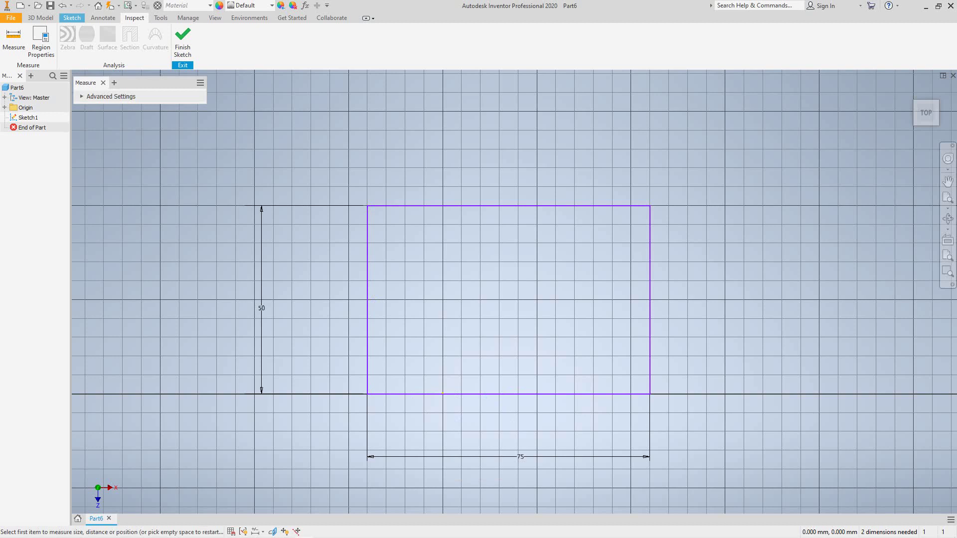
right_click(491, 395)
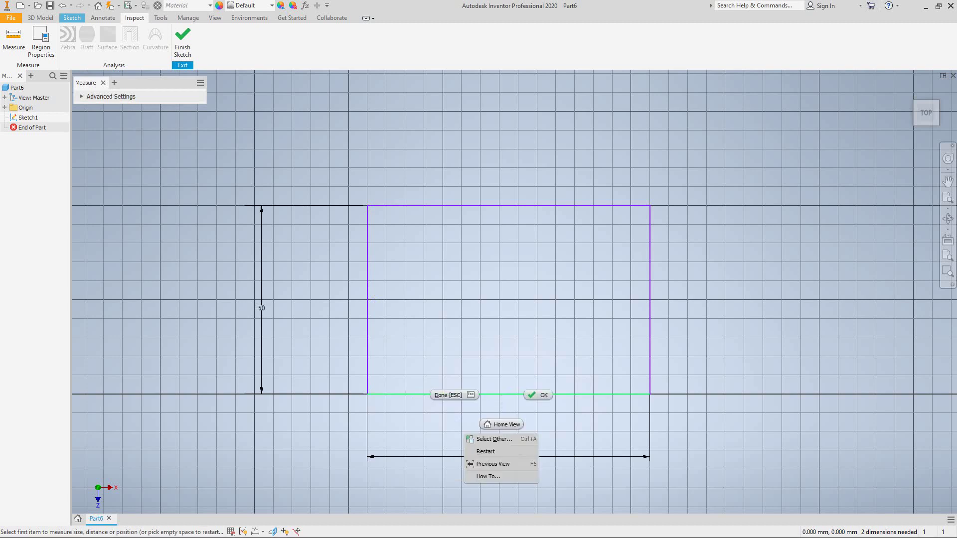
key("Escape")
right_click(506, 394)
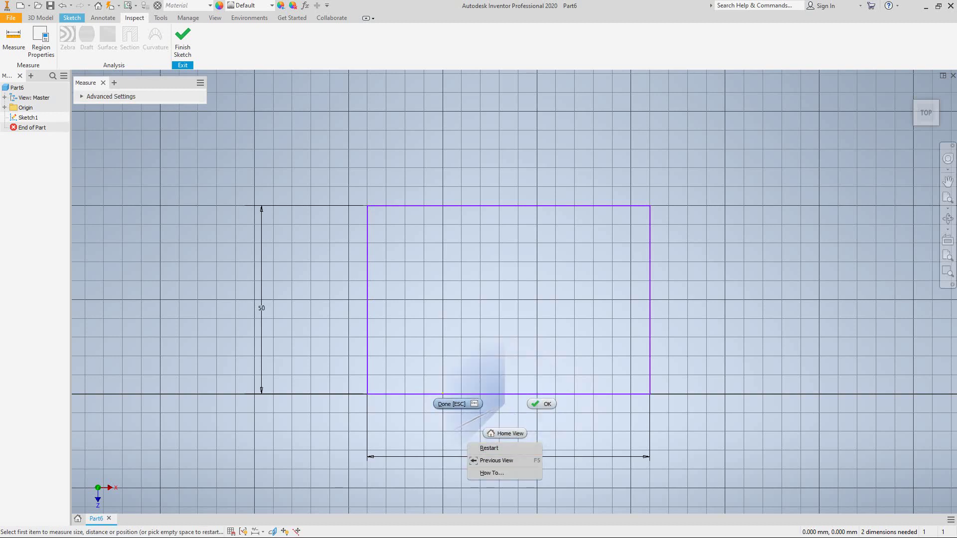
key("Escape")
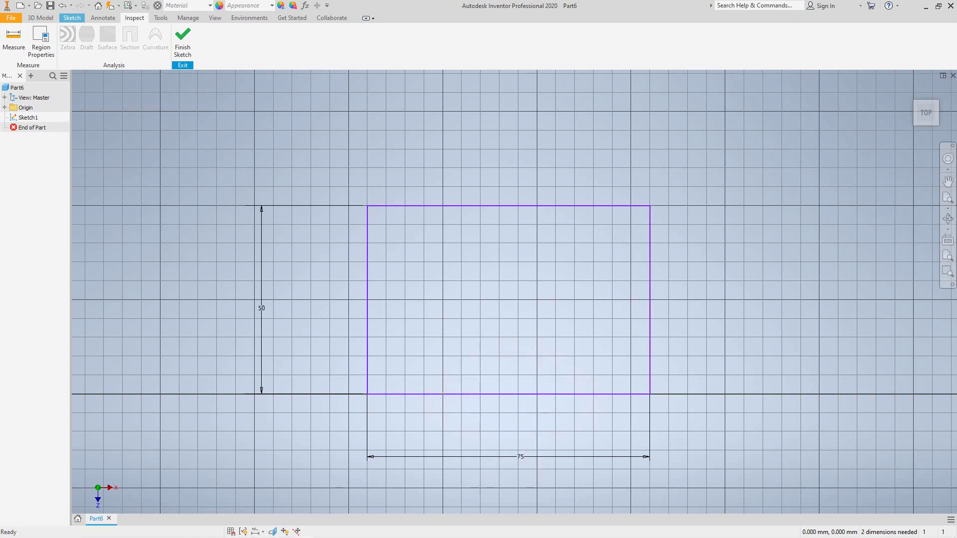
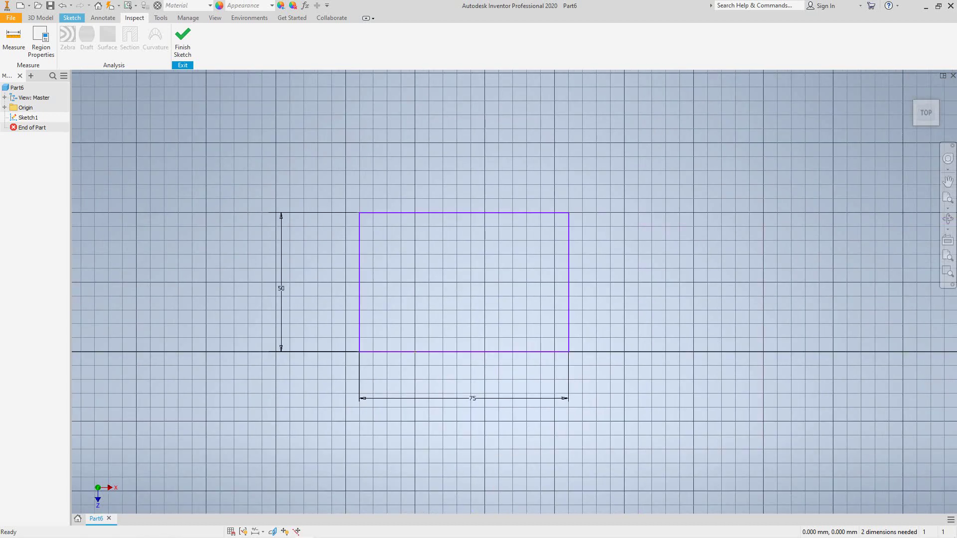
Step: Undo the last move of the rectangle's width dimension below the bottom edge
scroll(496, 187, "down", 5)
scroll(496, 187, "up", 6)
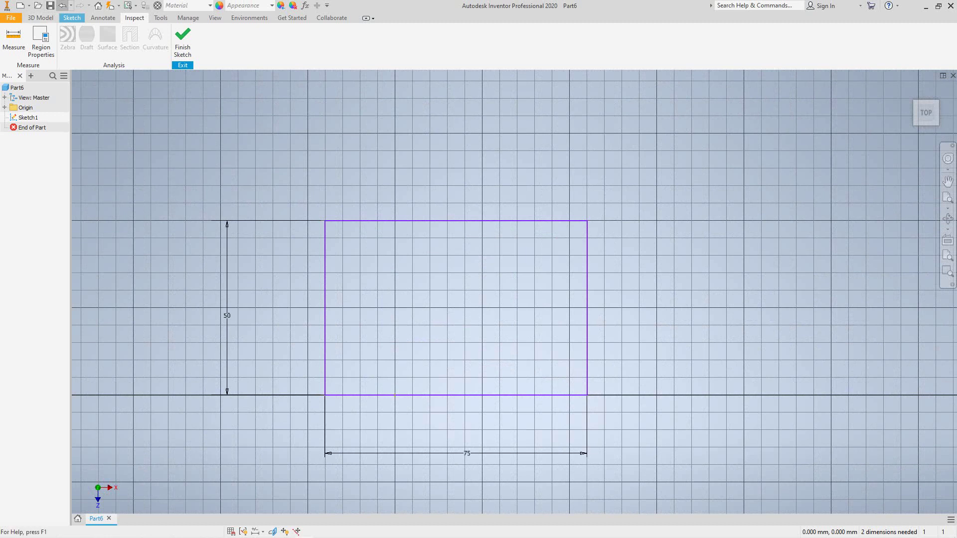
left_click(61, 6)
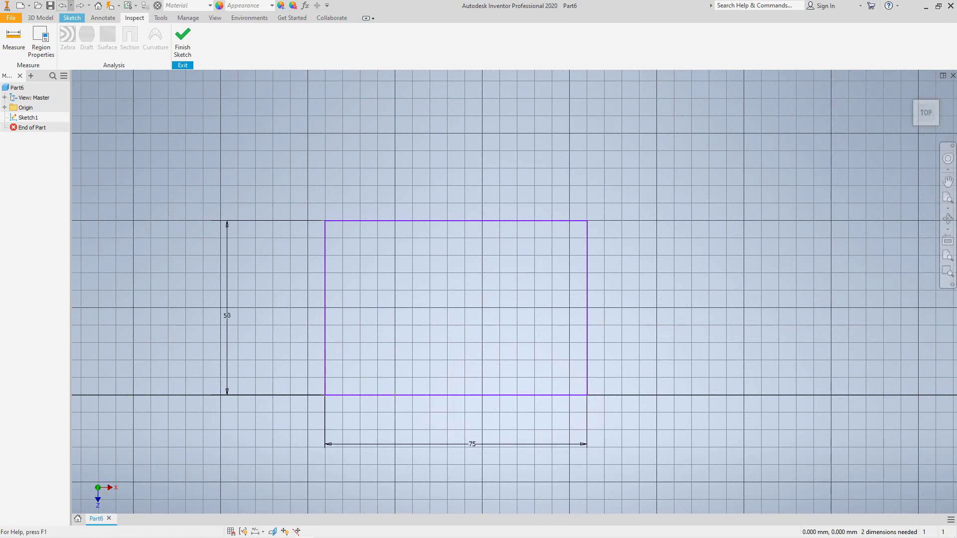
Step: Redo the last move of the rectangle's width dimension and measure the length of the top edge
left_click(80, 6)
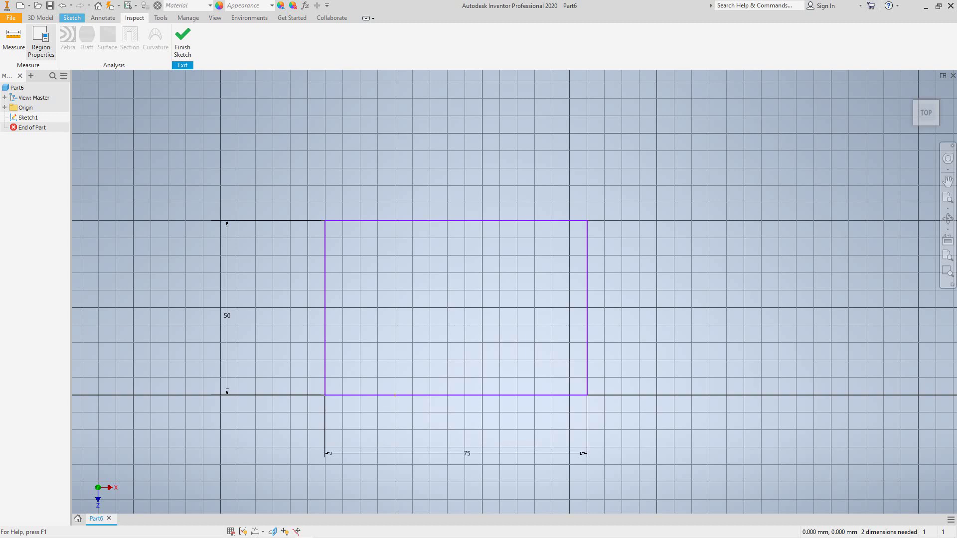
left_click(13, 37)
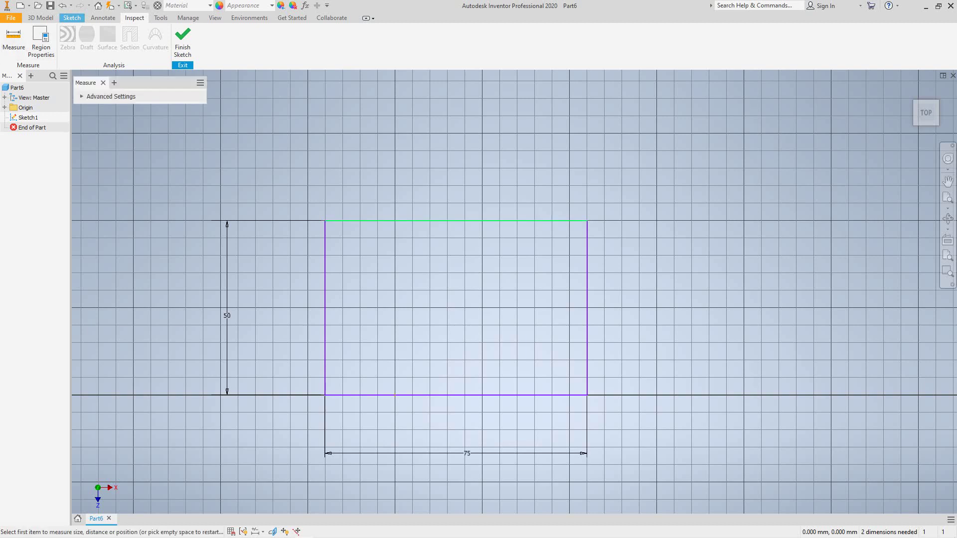
left_click(456, 221)
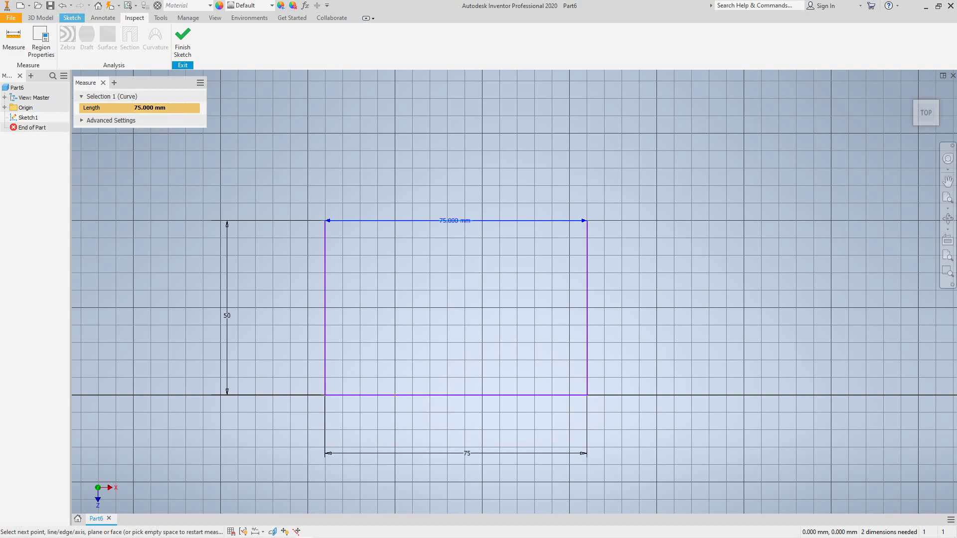
Step: Restart the measurement and measure the rectangle's left edge, with the whole outline as a curve loop for the second selection
right_click(342, 262)
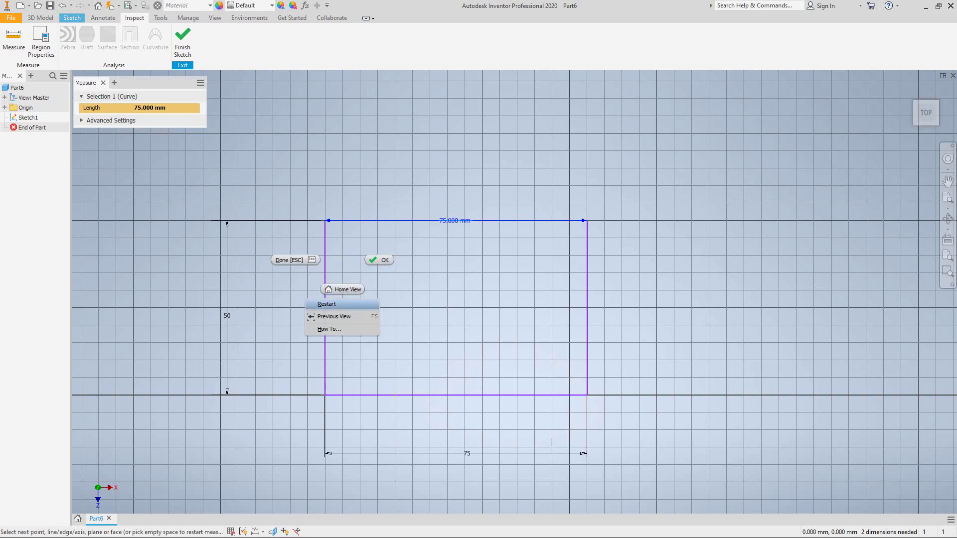
left_click(326, 304)
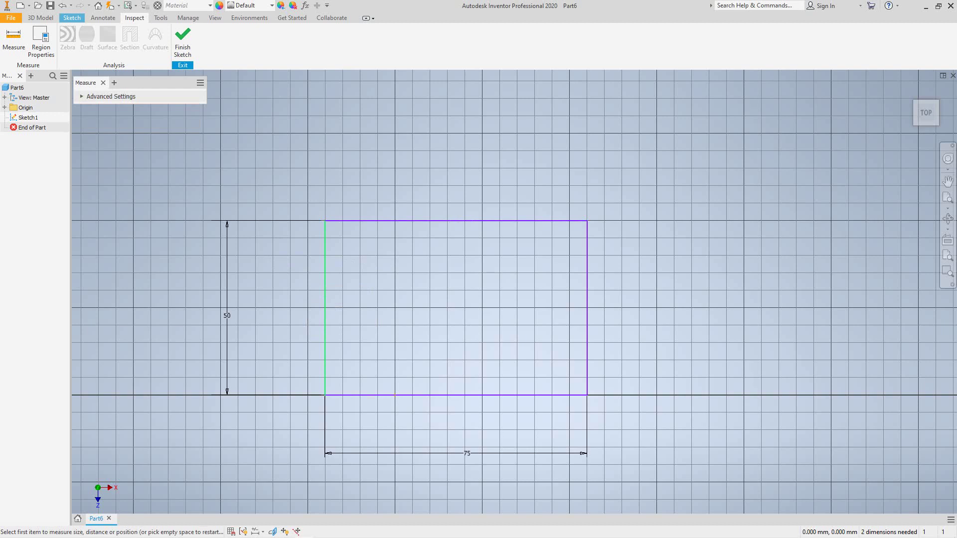
left_click(325, 366)
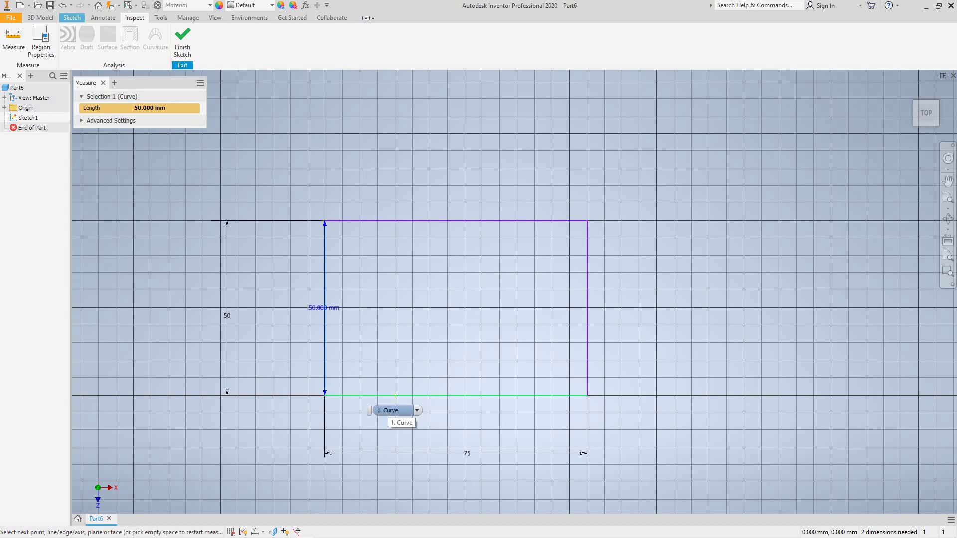
left_click(416, 410)
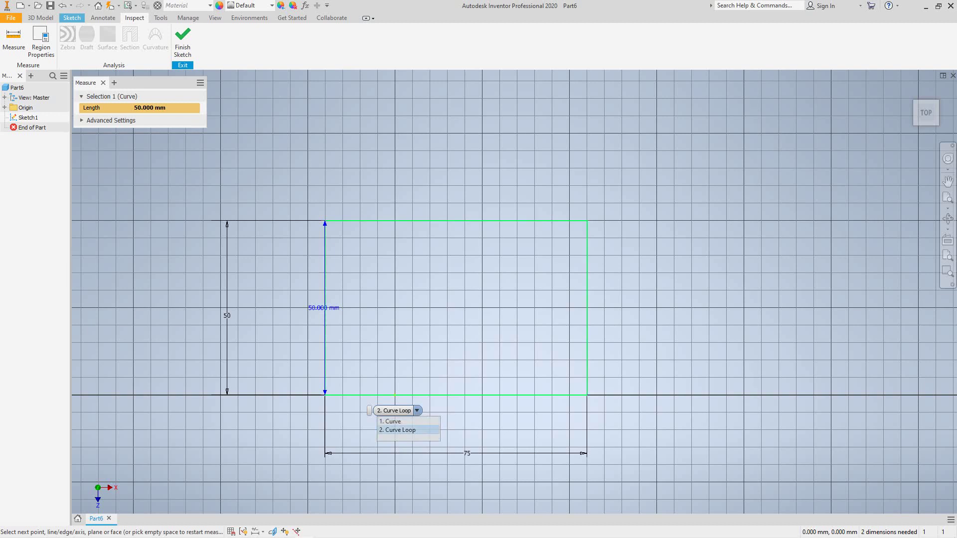
left_click(399, 430)
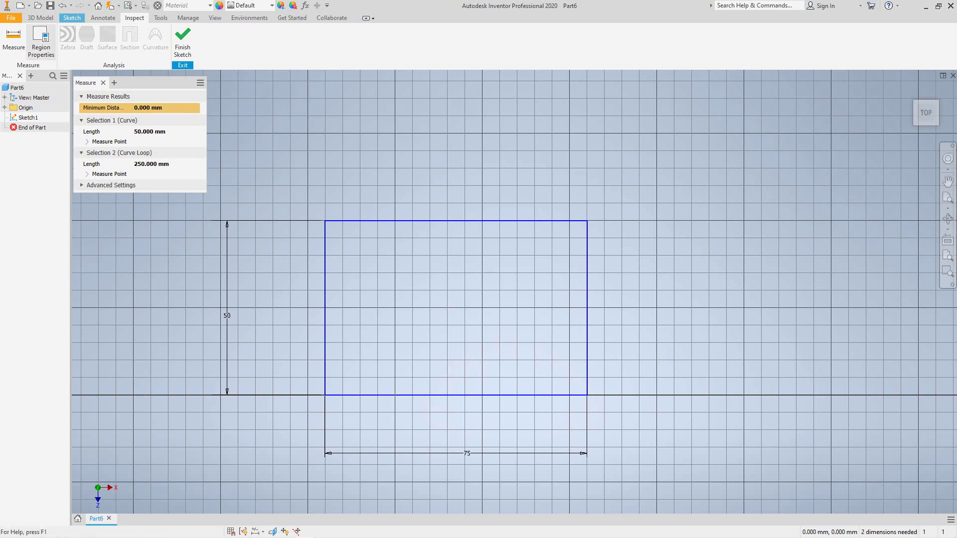
Step: Calculate the region properties of the rectangle's enclosed area, review the full results and close them
left_click(41, 39)
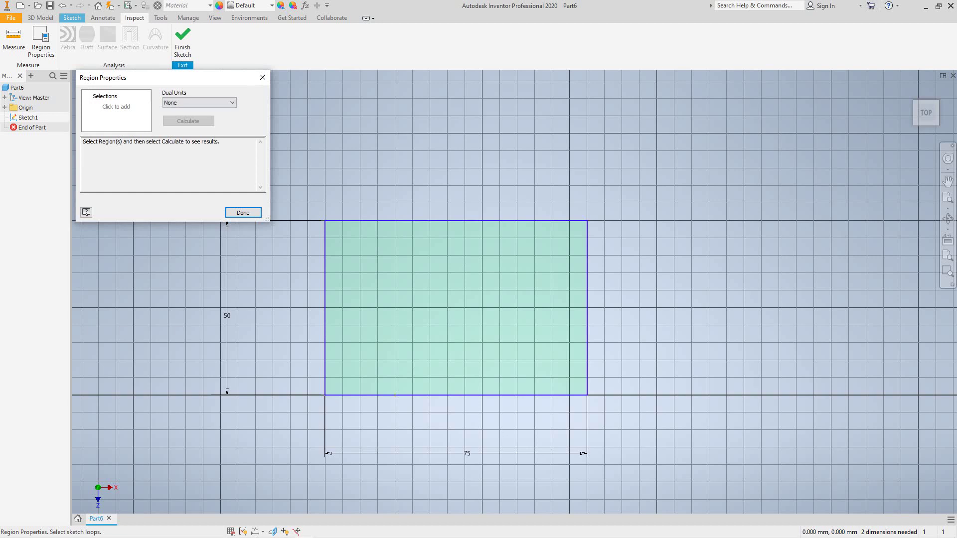
left_click(456, 308)
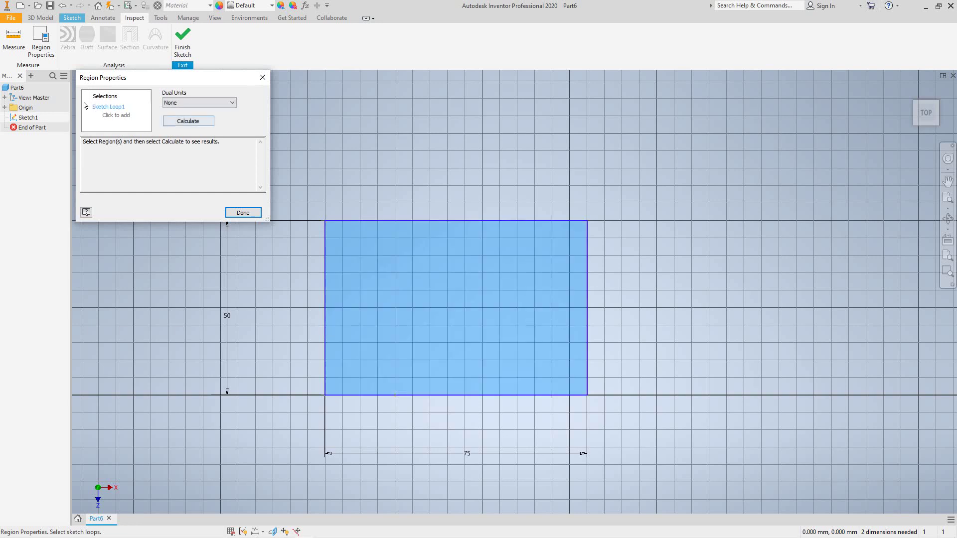
left_click(188, 121)
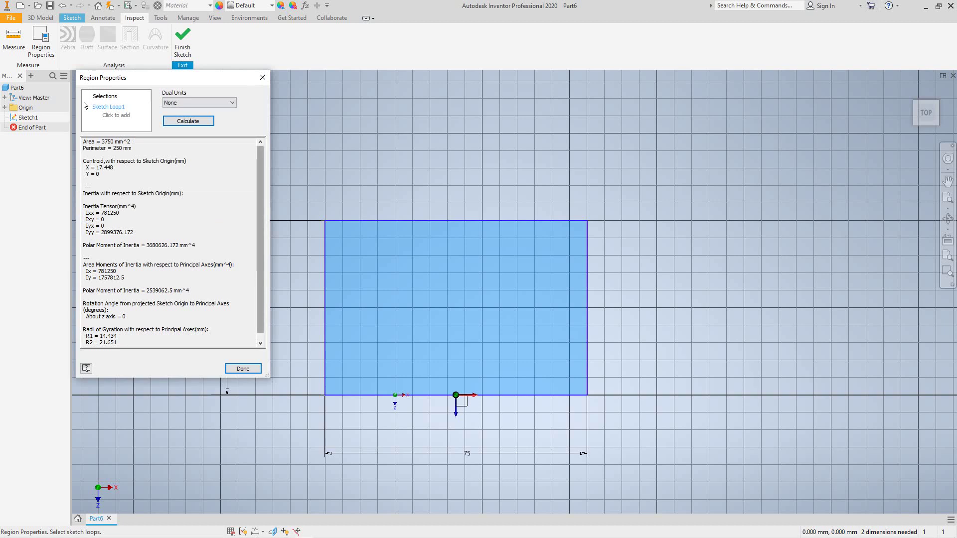
scroll(85, 106, "down", 1)
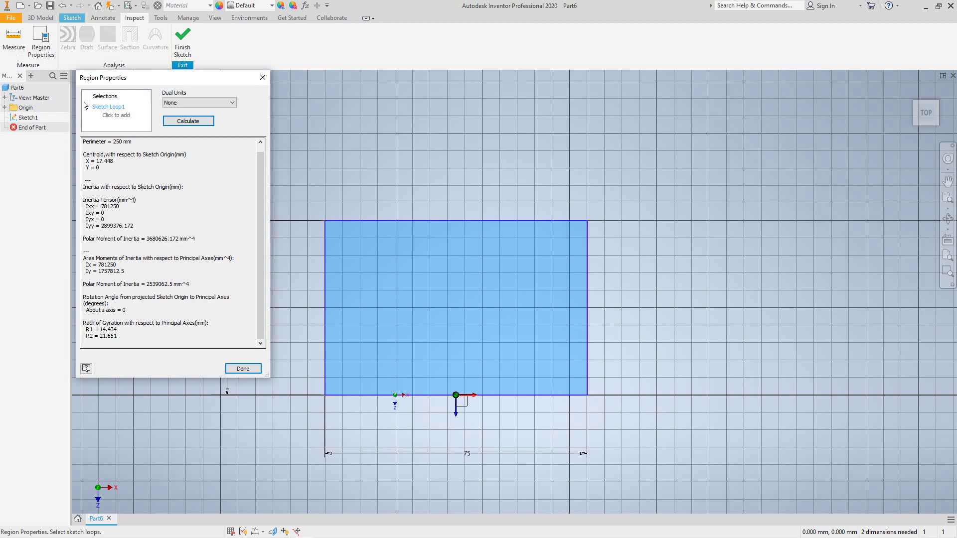
key("Return")
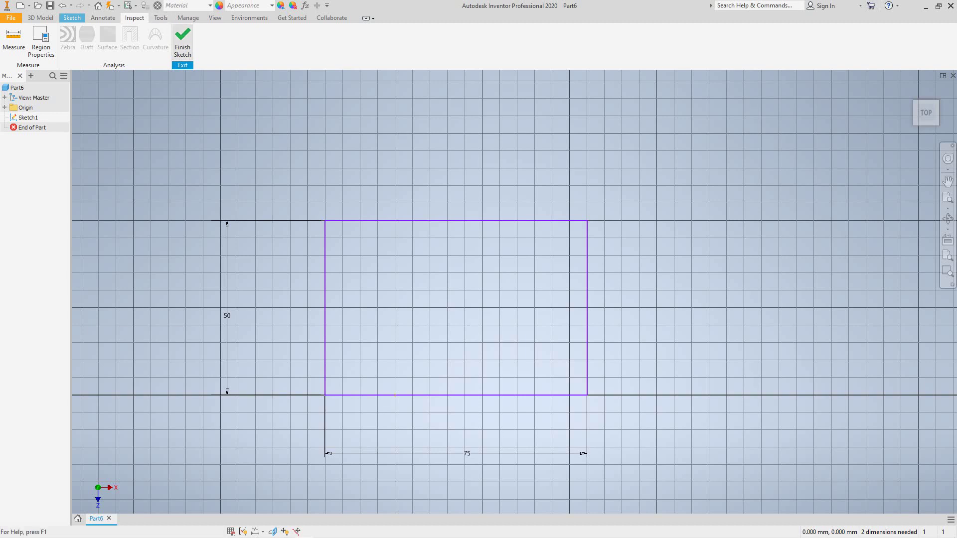
Step: Finish the rectangle sketch and extrude its profile upward by 15 mm
left_click(182, 41)
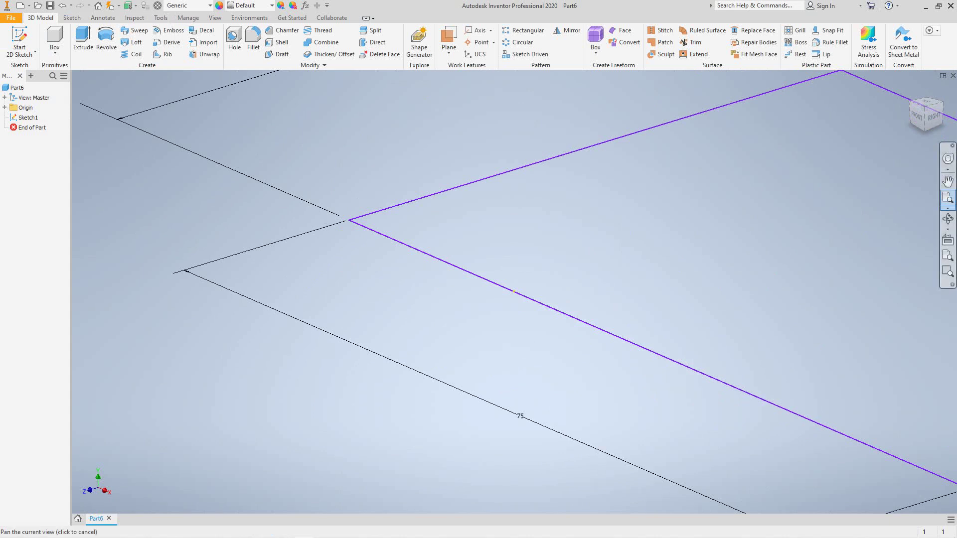
key("Home")
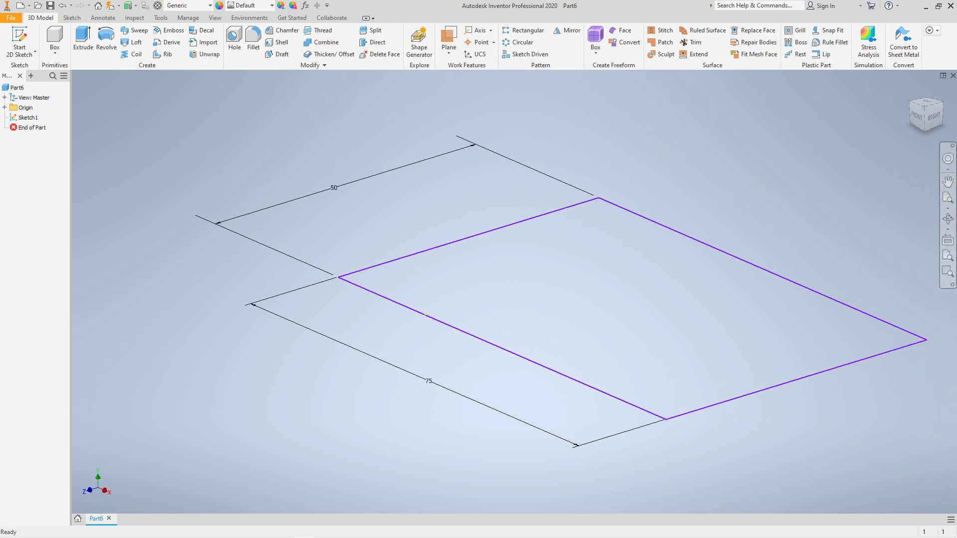
left_click(83, 40)
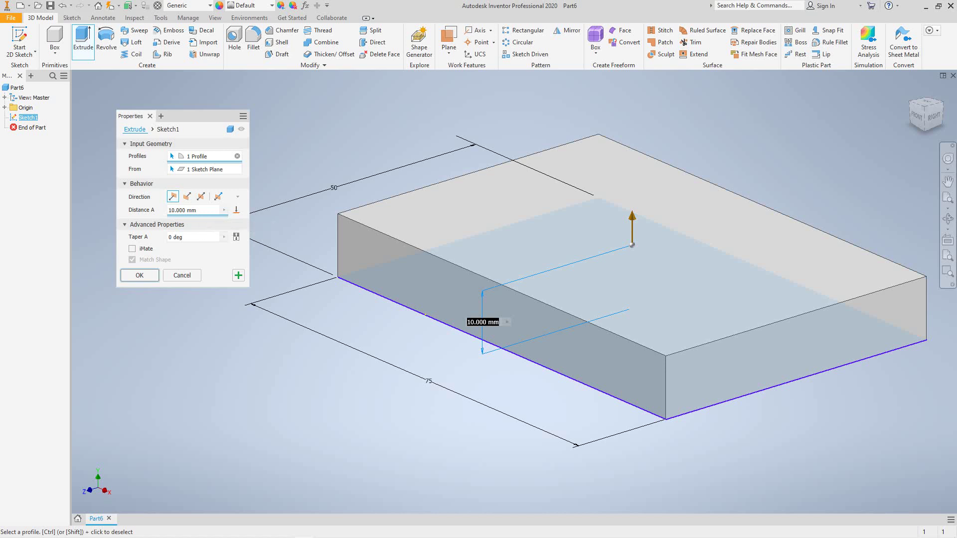
left_click(175, 210)
key("BackSpace")
type("5")
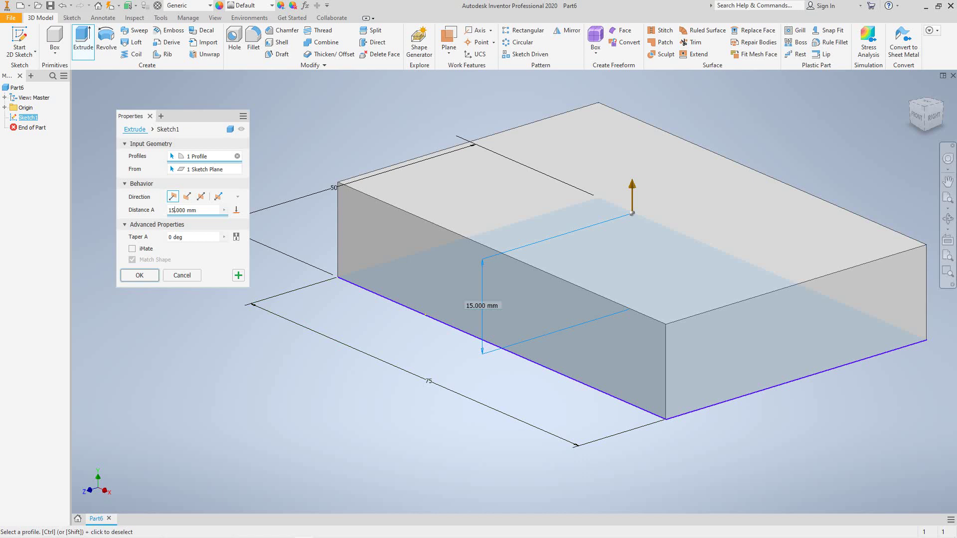
key("Return")
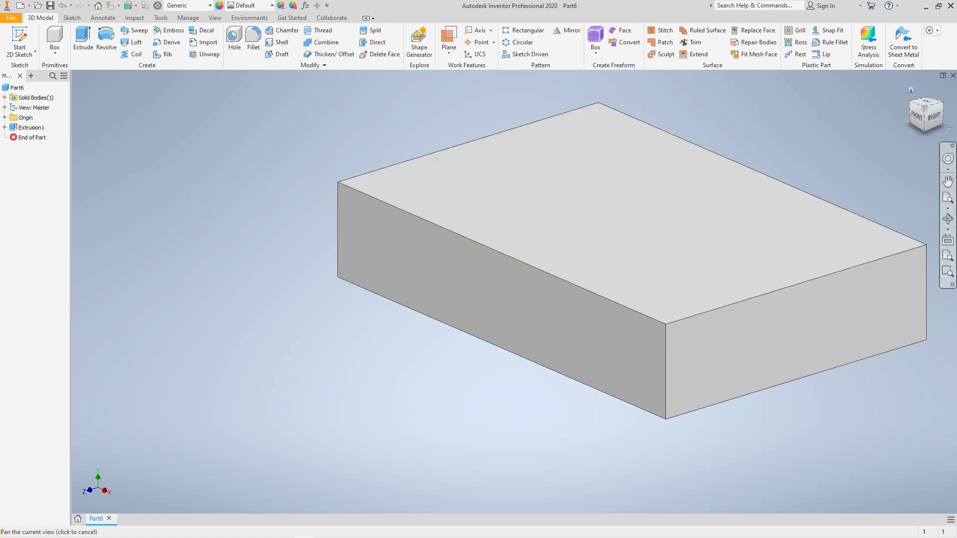
Step: Start a new sketch on the bottom face of the extruded block
key("F6")
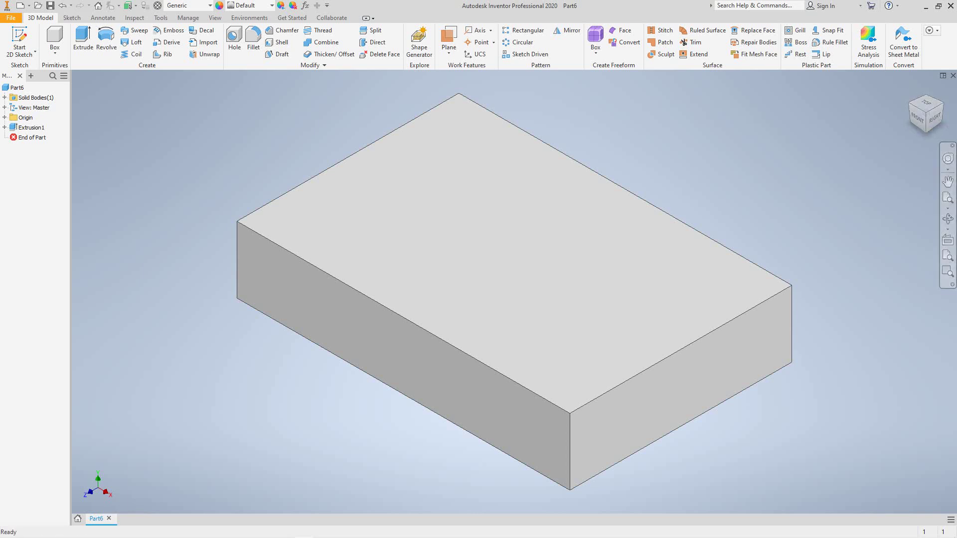
middle_click_drag(479, 289, 500, 265, "shift")
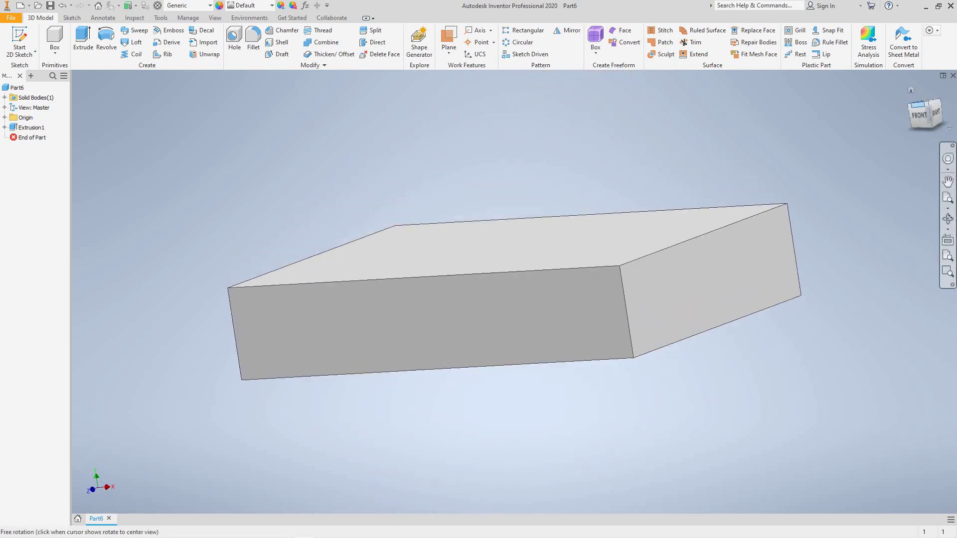
key("F6")
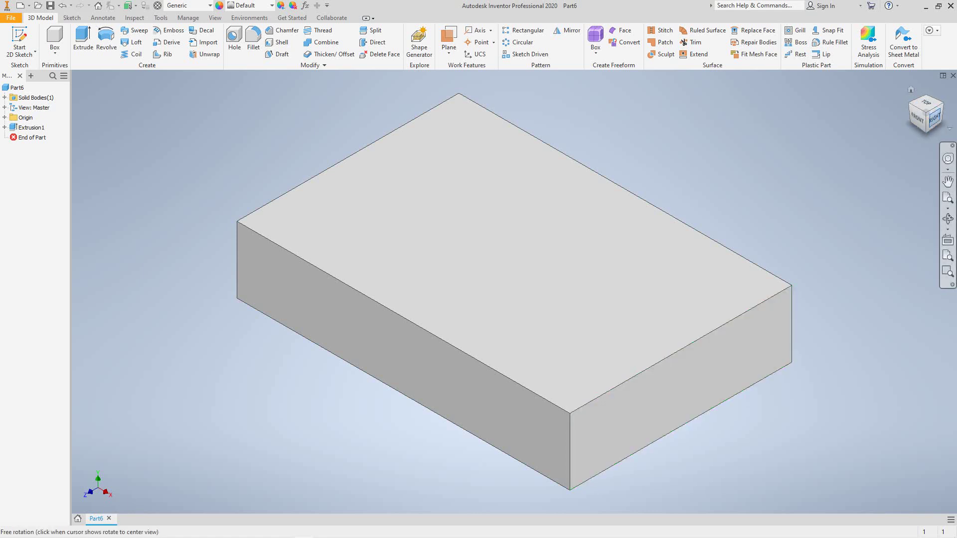
left_click_drag(513, 293, 513, 292)
key("Escape")
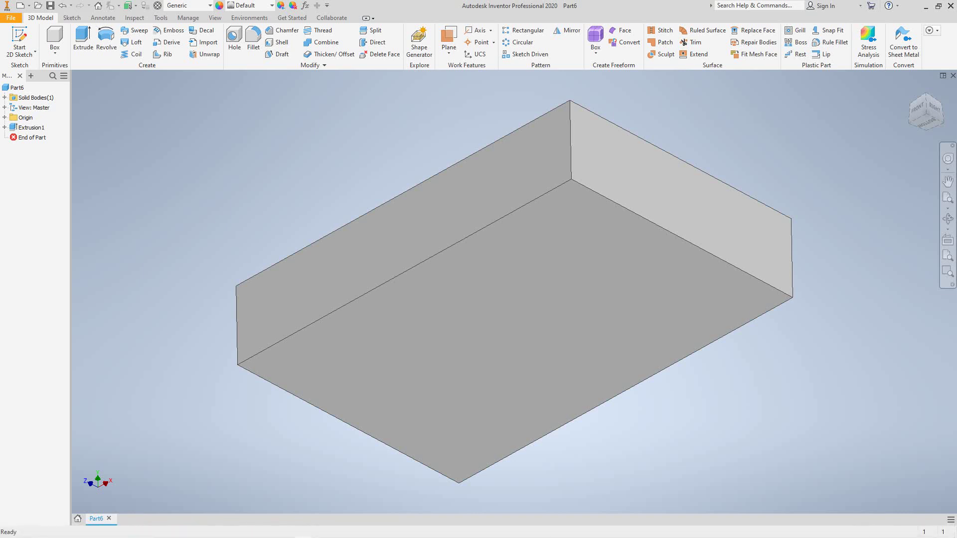
left_click(573, 324)
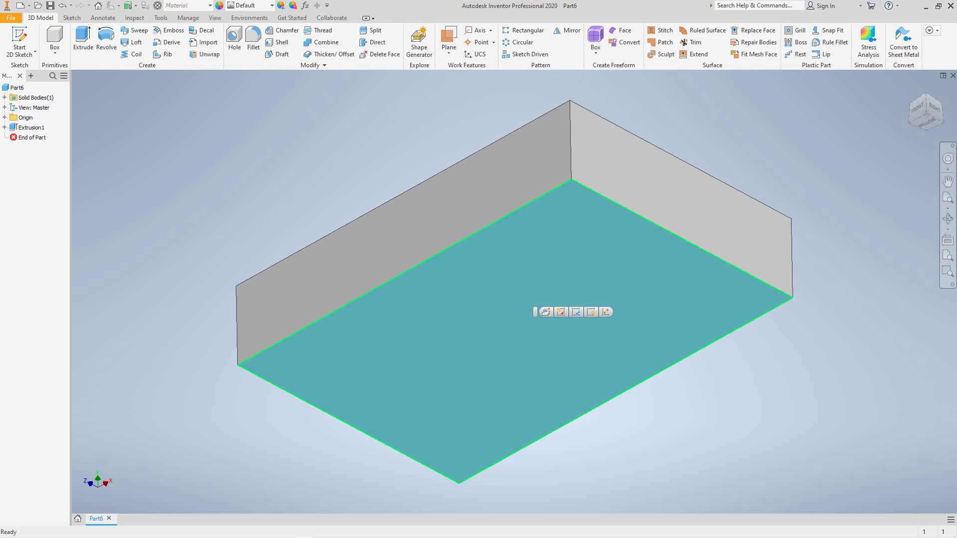
right_click(563, 318)
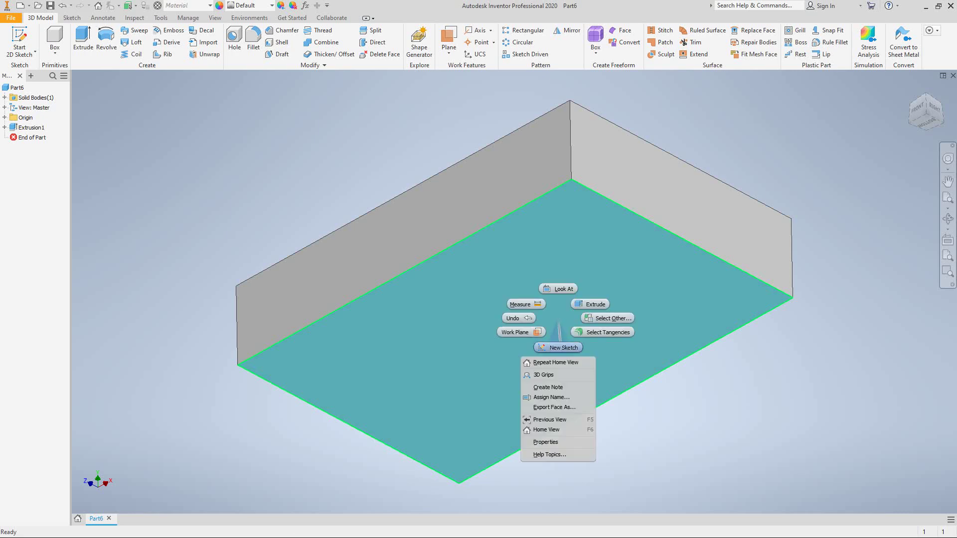
left_click(559, 347)
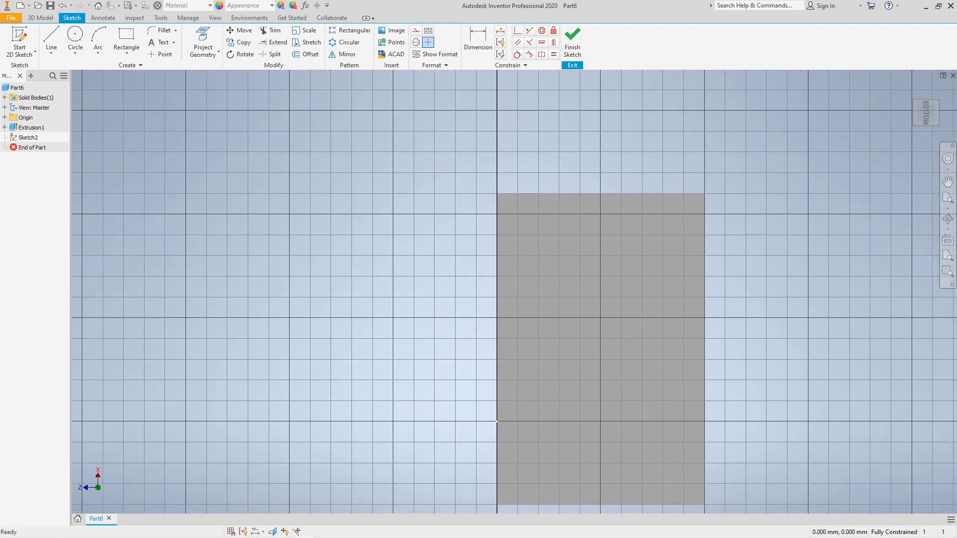
Step: Rotate the sketch view 90 degrees clockwise so the long side of the block's bottom face lies horizontally
key("F2")
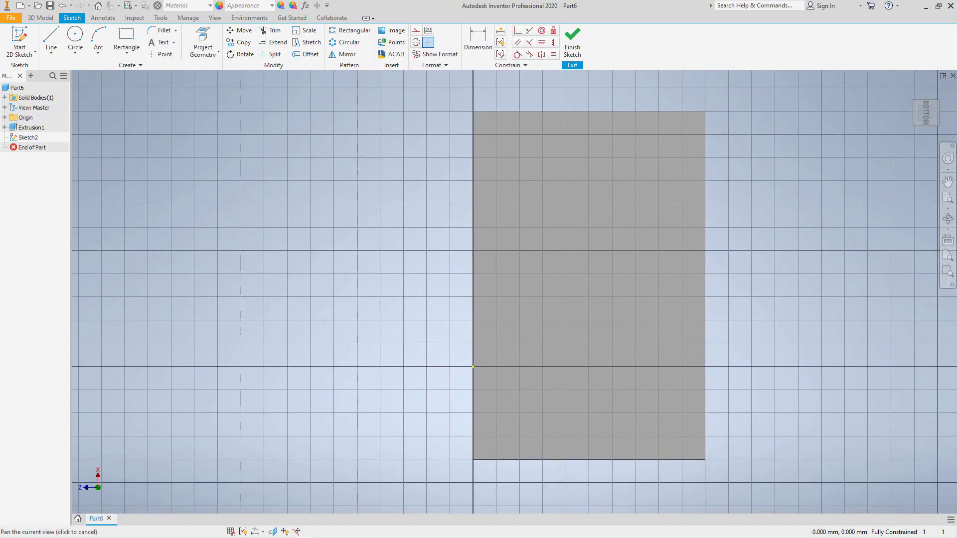
key("Escape")
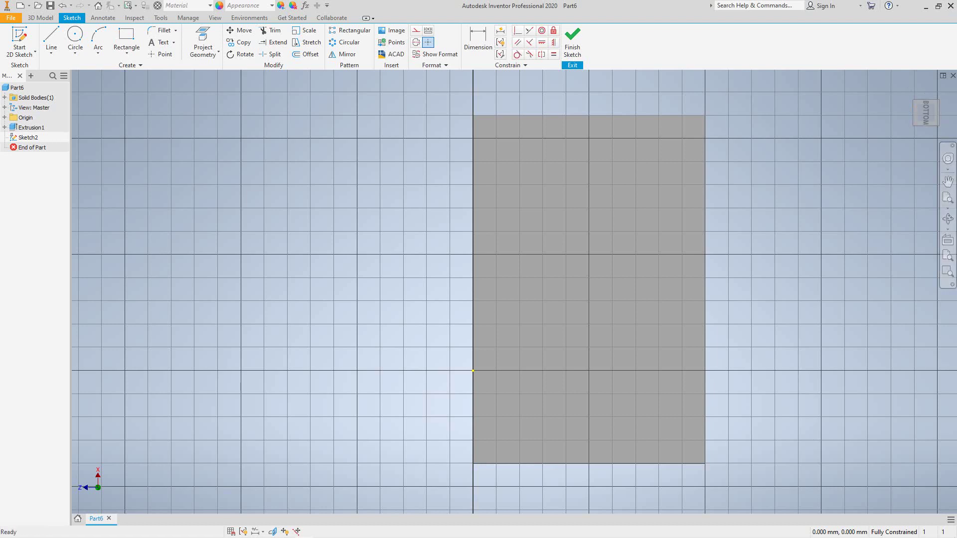
middle_click_drag(548, 299, 513, 297)
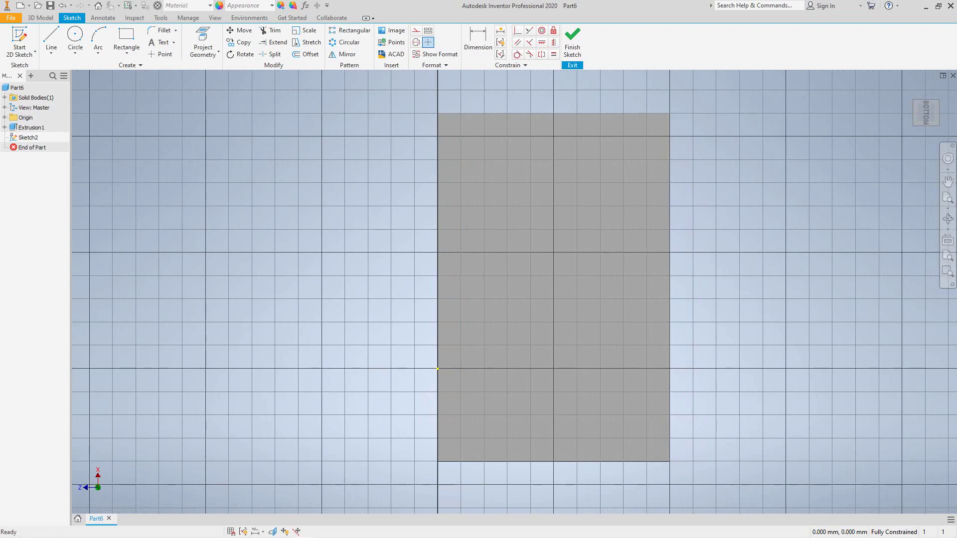
key("F2")
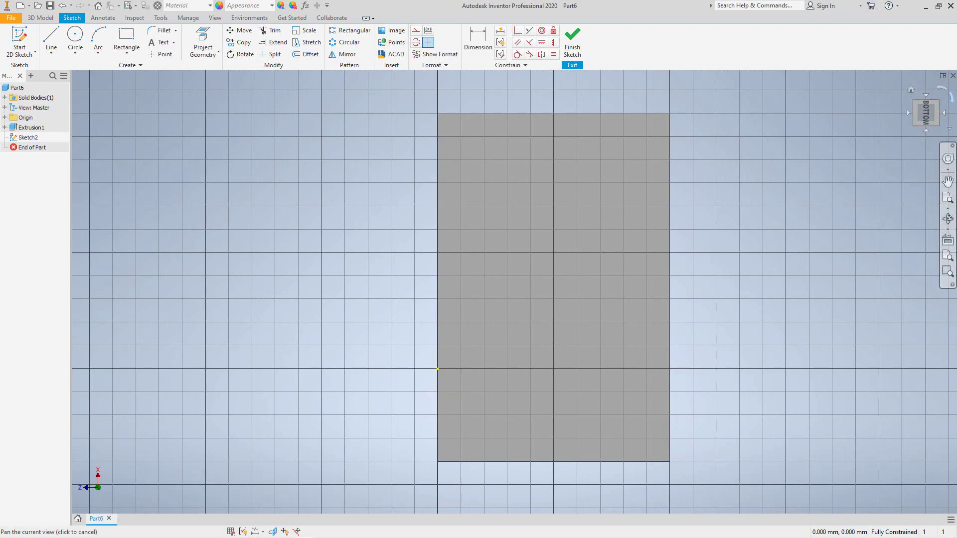
left_click(943, 91)
key("Escape")
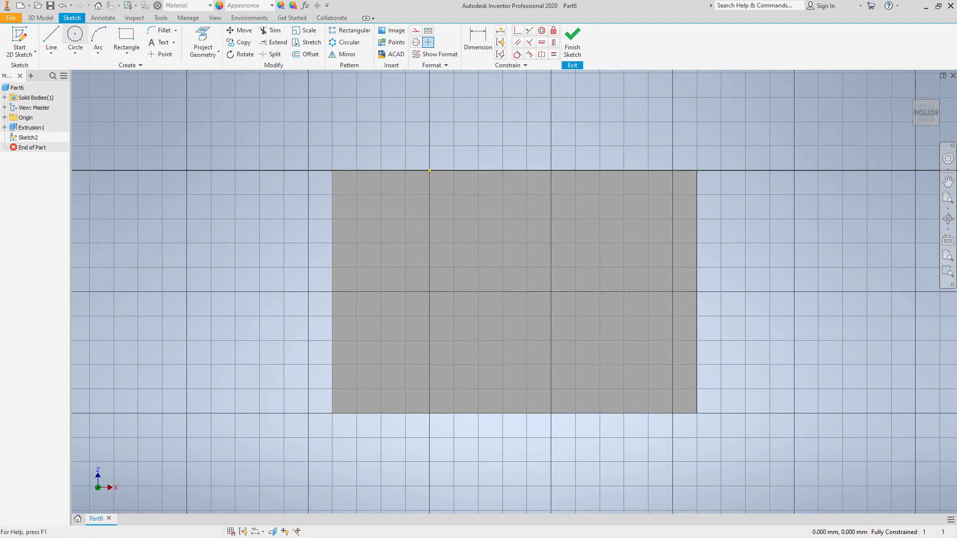
left_click(75, 40)
left_click(75, 53)
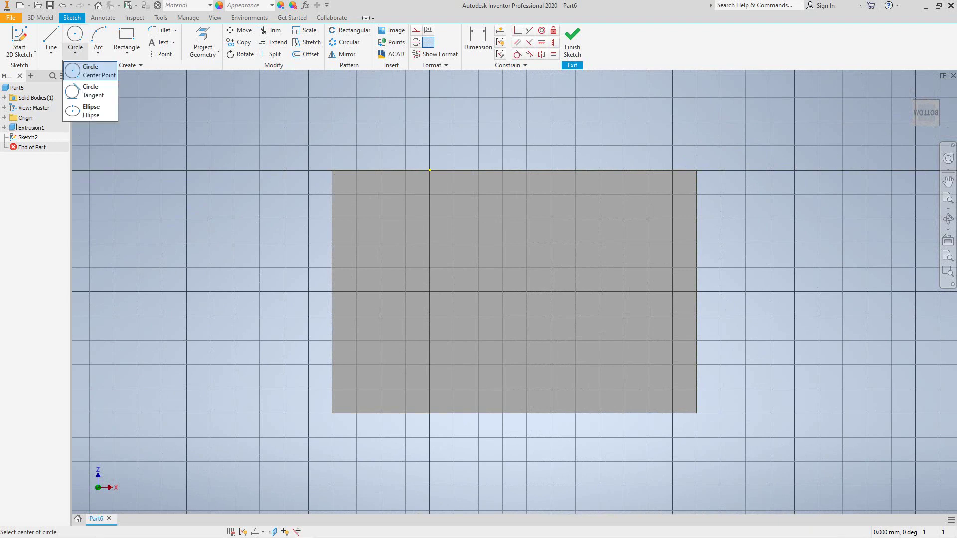
left_click(89, 70)
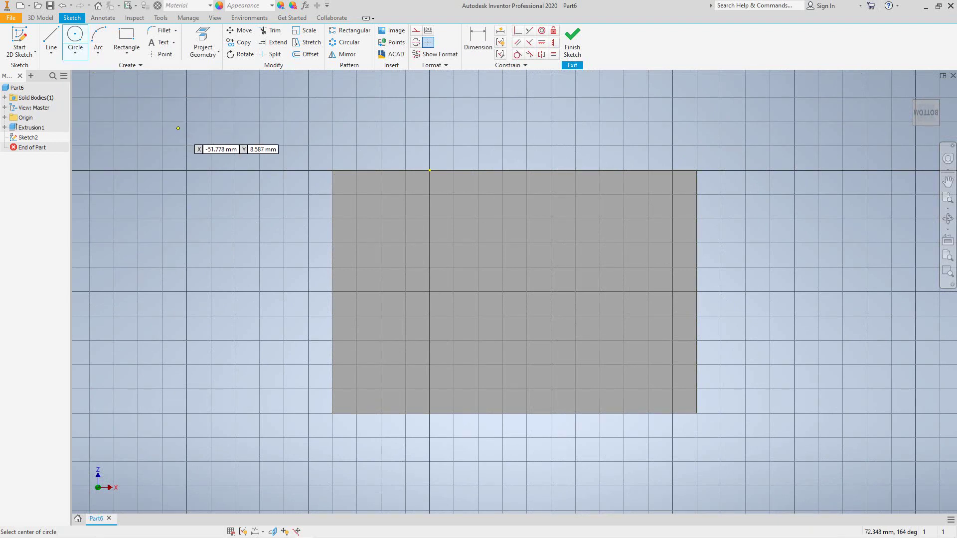
right_click(180, 129)
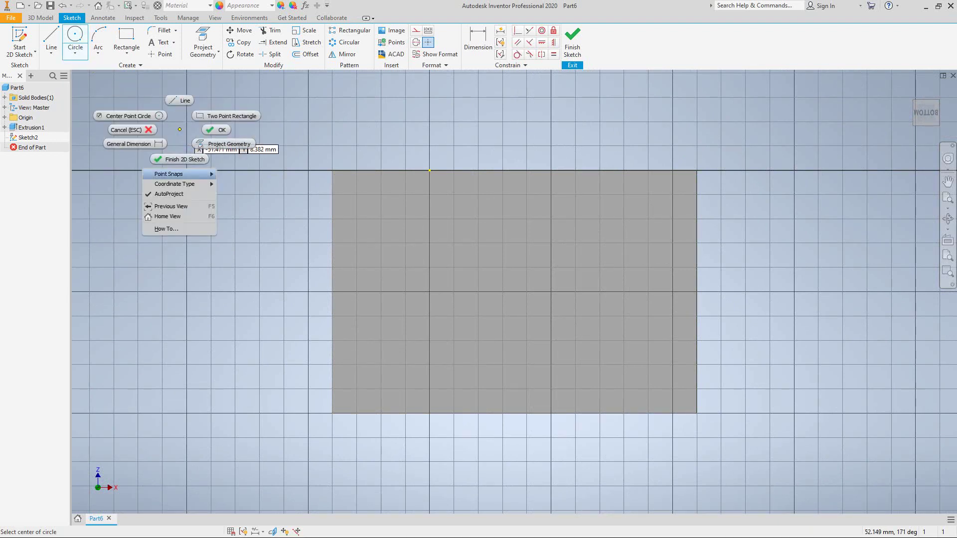
mouse_move(199, 174)
left_click(239, 184)
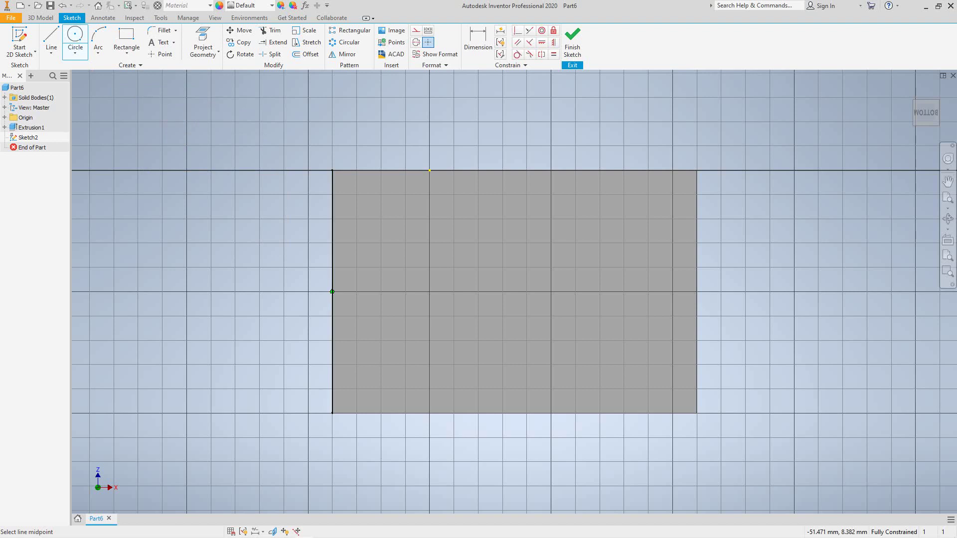
key("Escape")
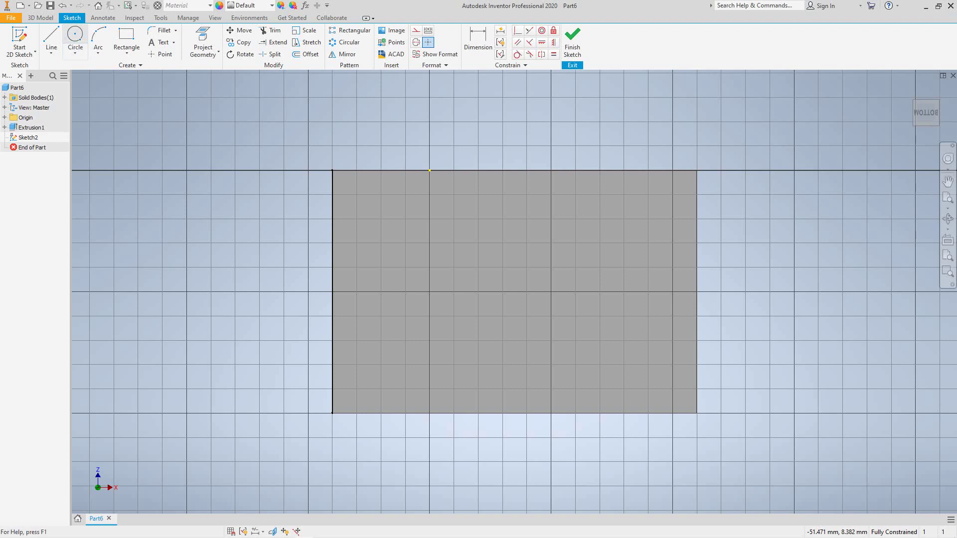
Step: Sketch a circle centred on the midpoint of the bottom face's short edge, passing through that edge's corners, and finish the sketch
key("c")
left_click(332, 292)
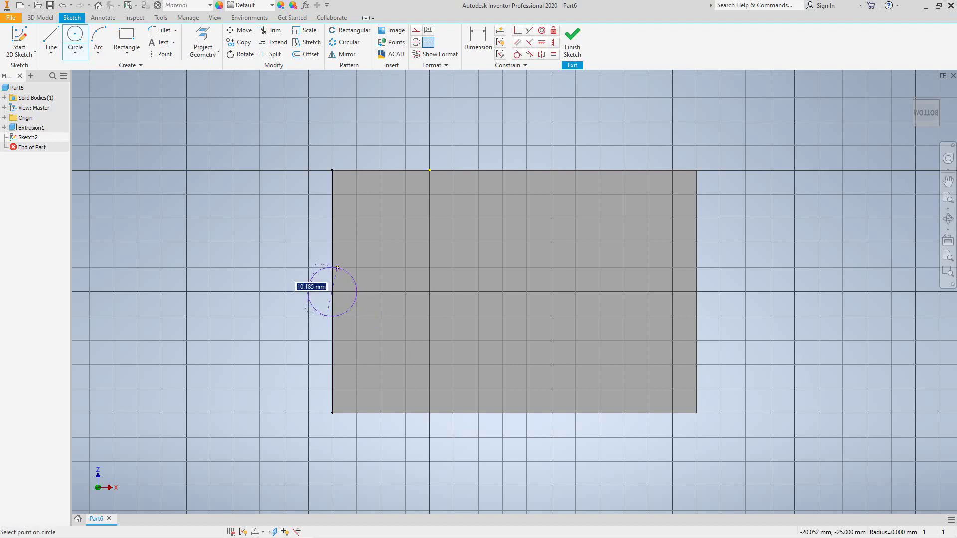
left_click(349, 190)
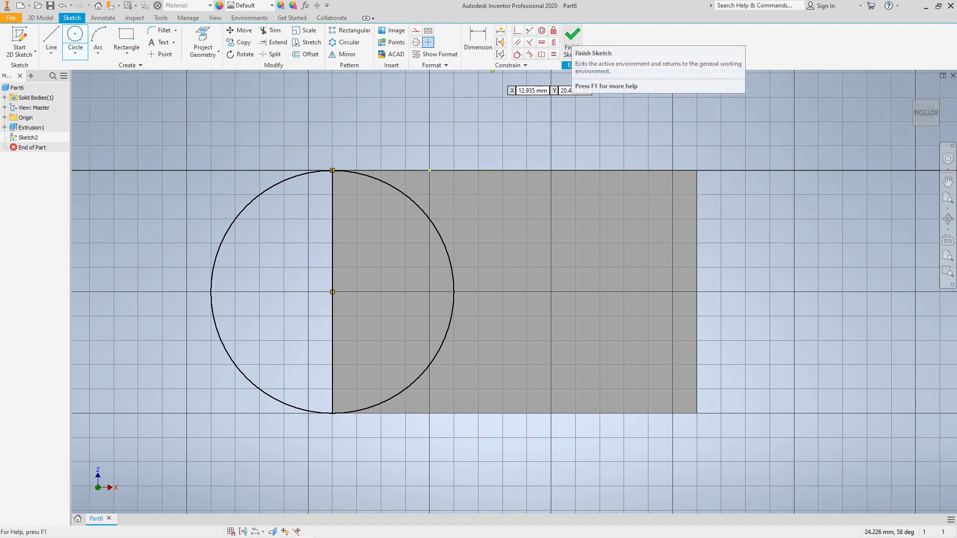
left_click(572, 35)
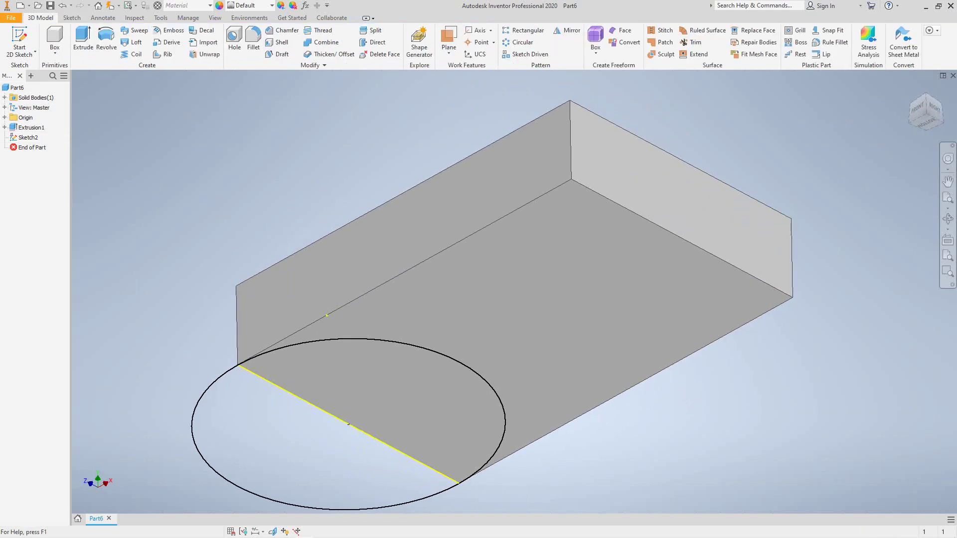
Step: Set up an extrusion of the full circle, using both of its profile regions, with the direction flipped upward through the block
left_click(348, 424)
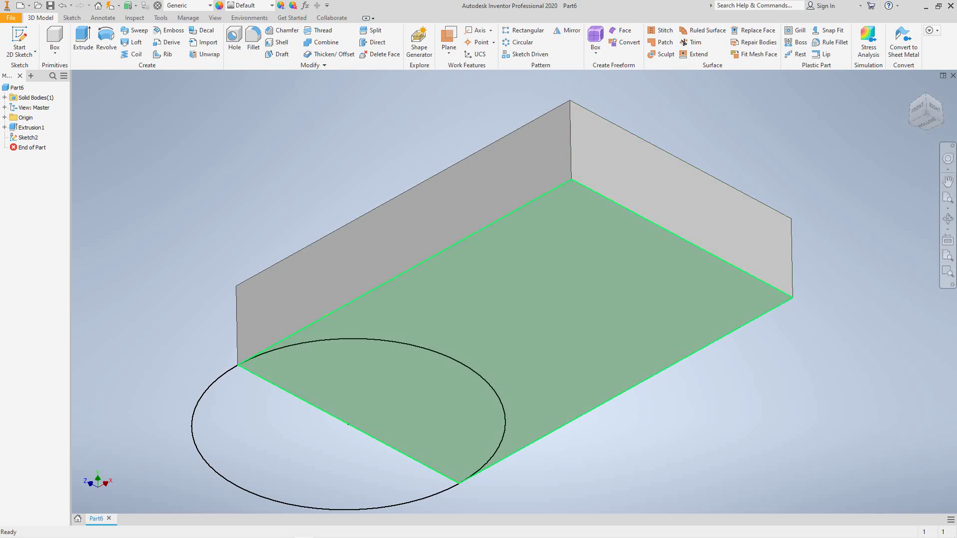
key("Escape")
key("F2")
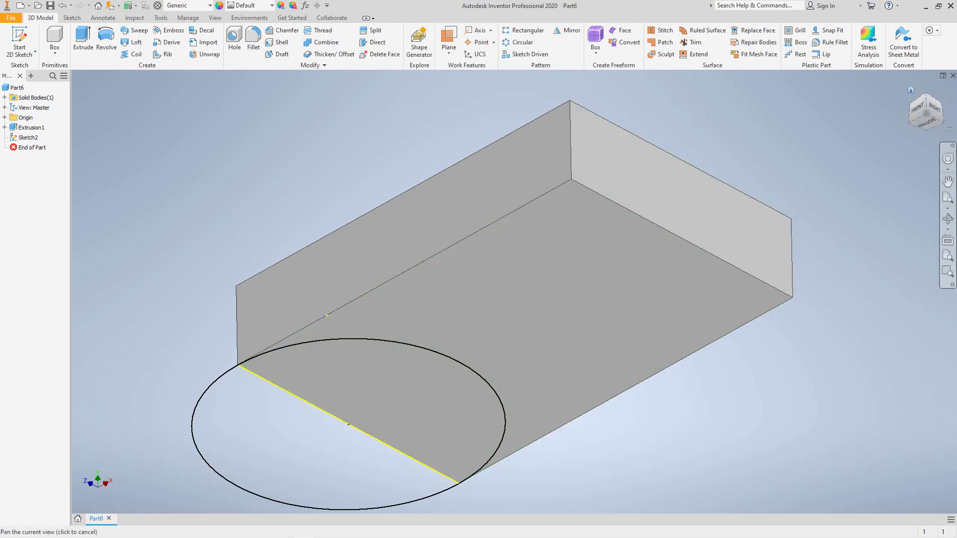
key("F6")
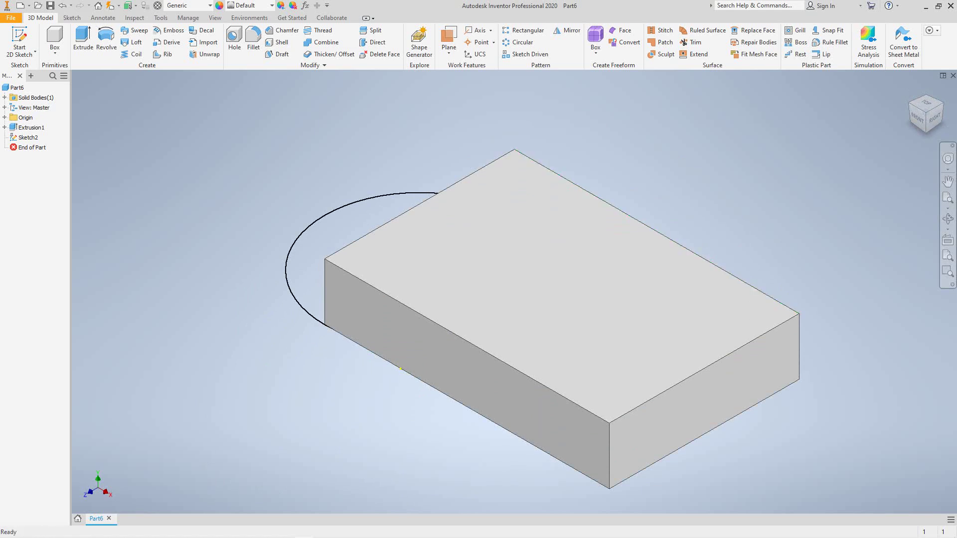
left_click(83, 42)
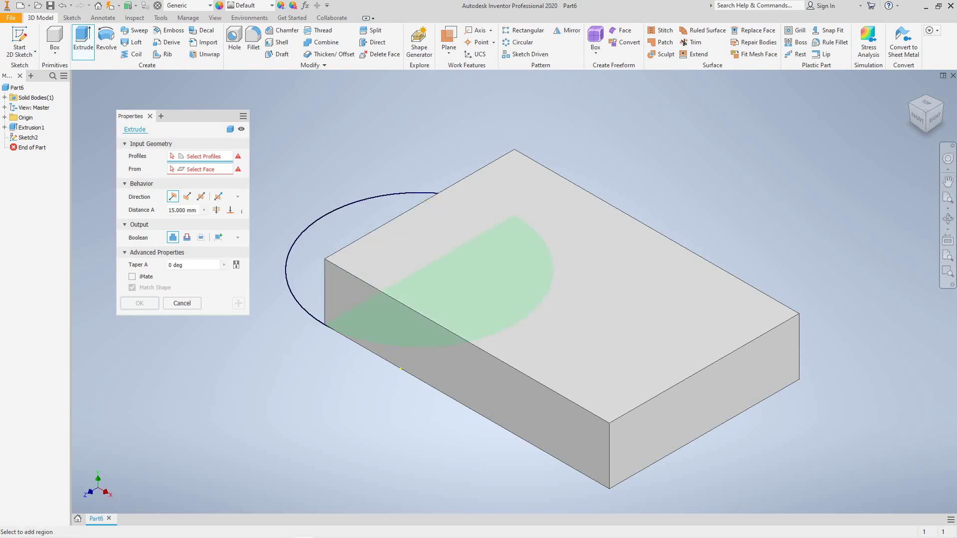
left_click(309, 279)
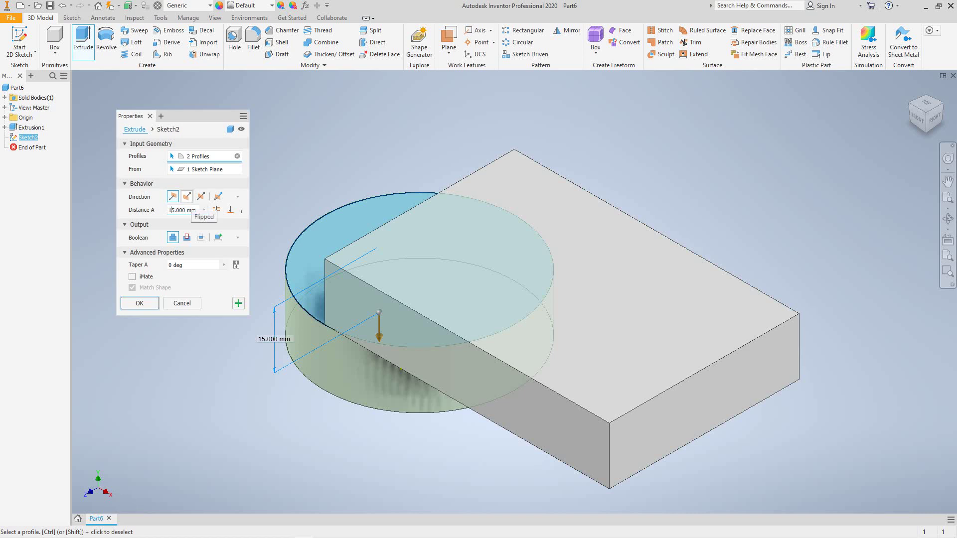
left_click(187, 196)
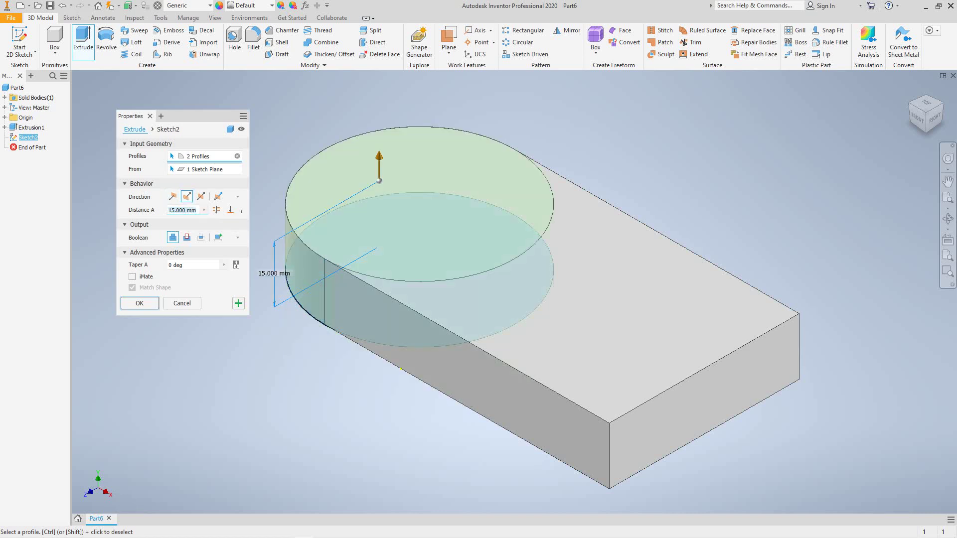
Step: Set the cylinder's extrusion distance to 40 mm, complete the joined extrusion and show the whole part in the home view
left_click(170, 209)
key("BackSpace")
type("4")
key("Delete")
type("0")
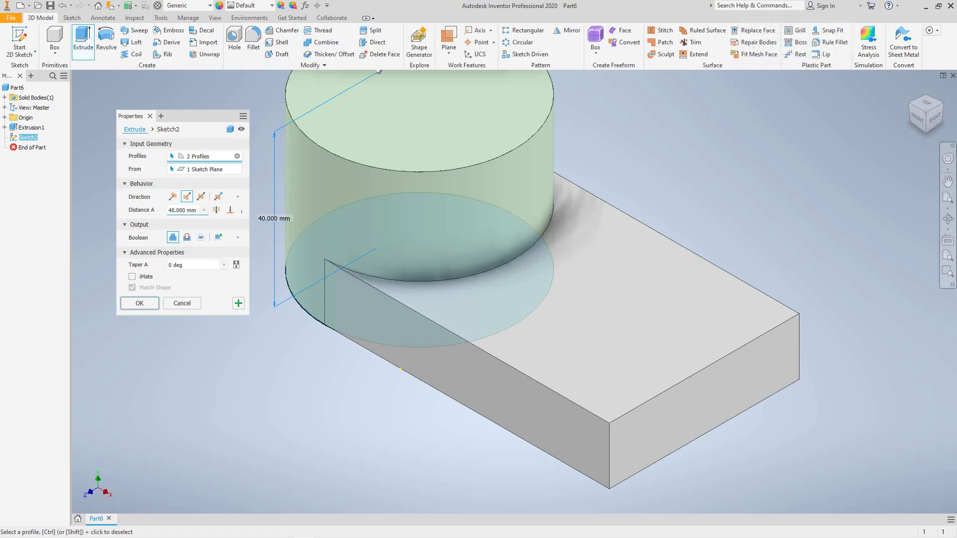
key("Return")
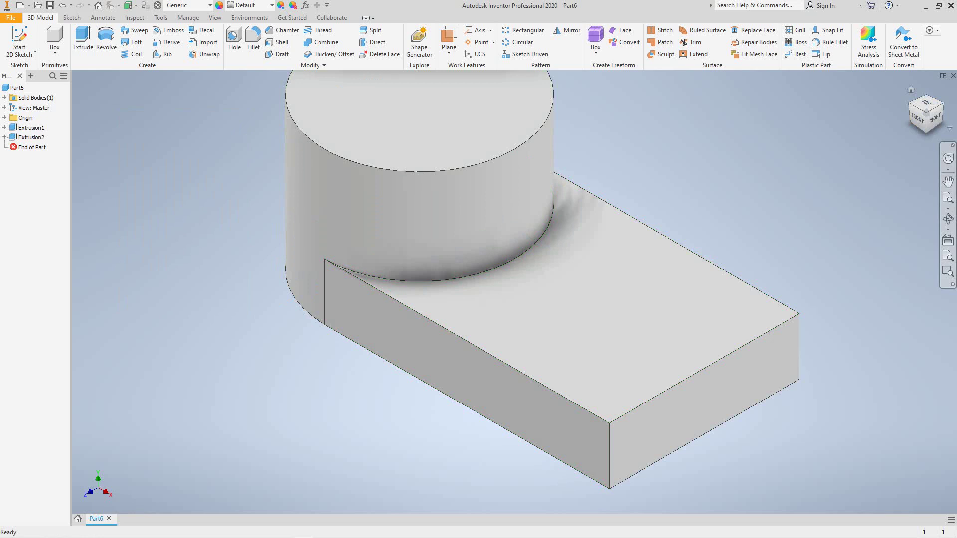
key("F6")
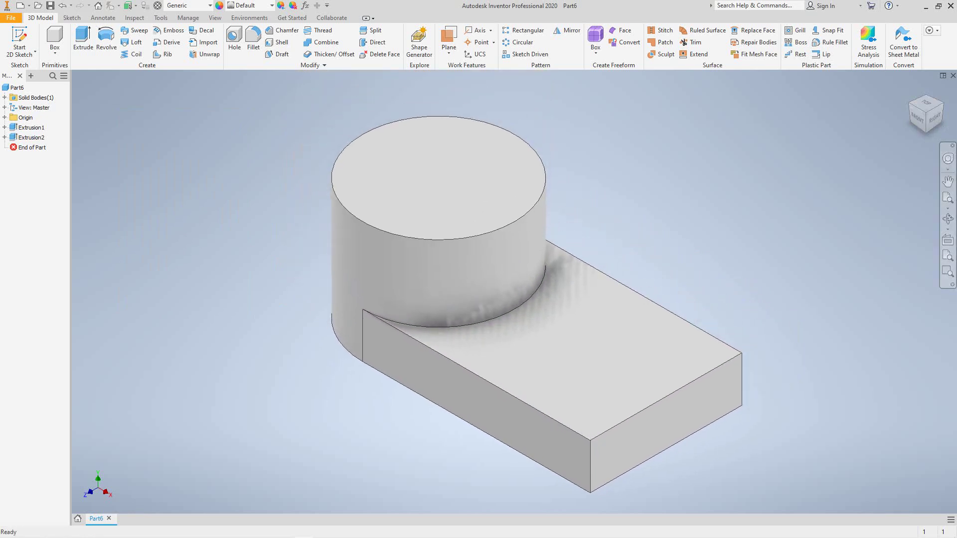
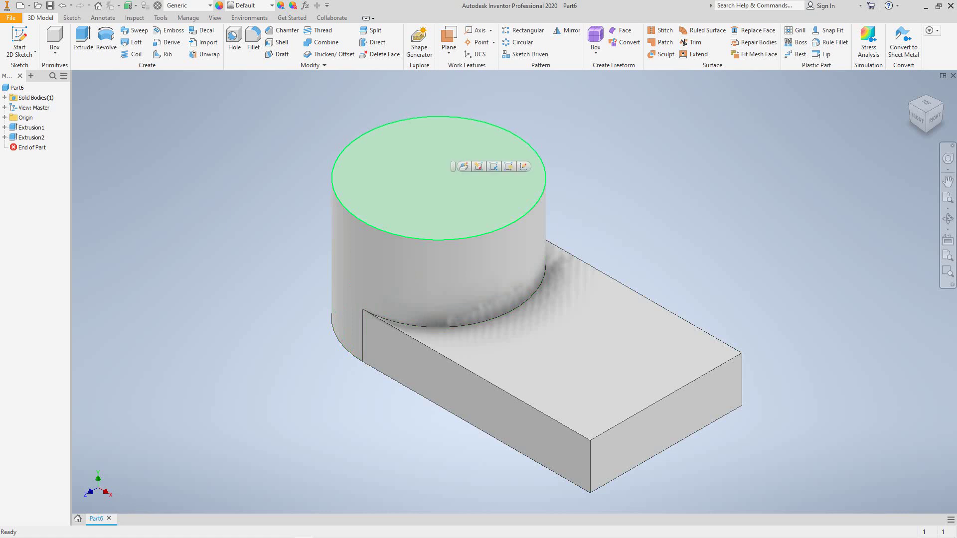
Step: Start a sketch on the cylinder's top face and draw a concentric center-point circle about 33 mm in diameter
left_click(448, 165)
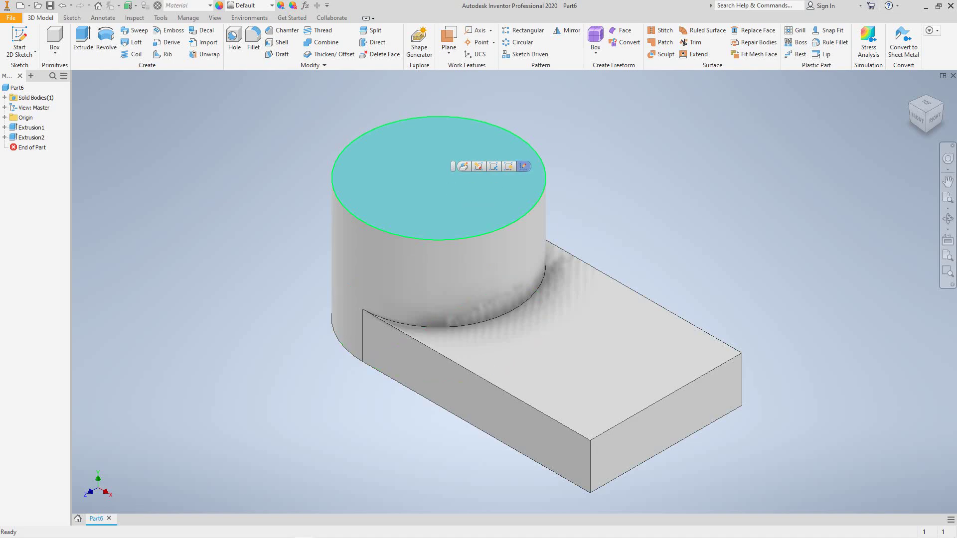
key("s")
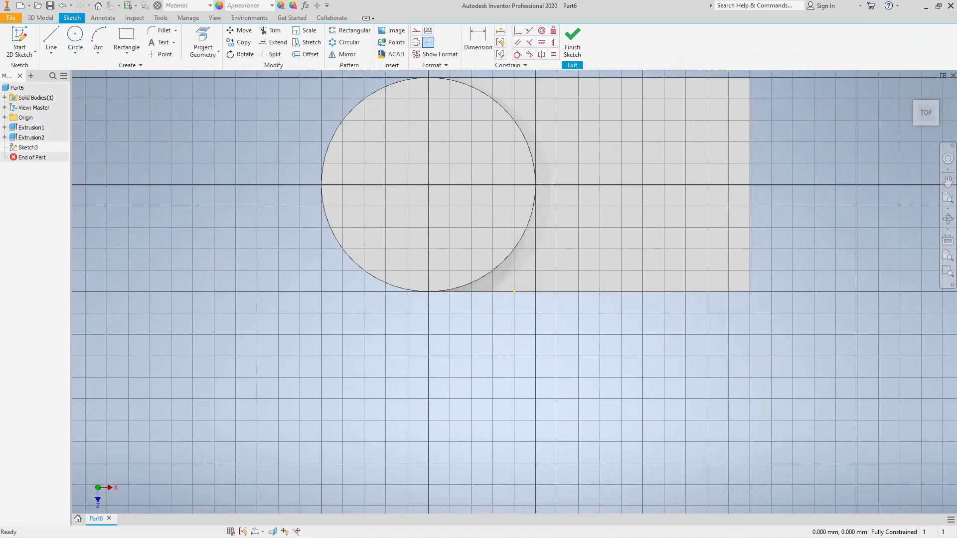
left_click(75, 53)
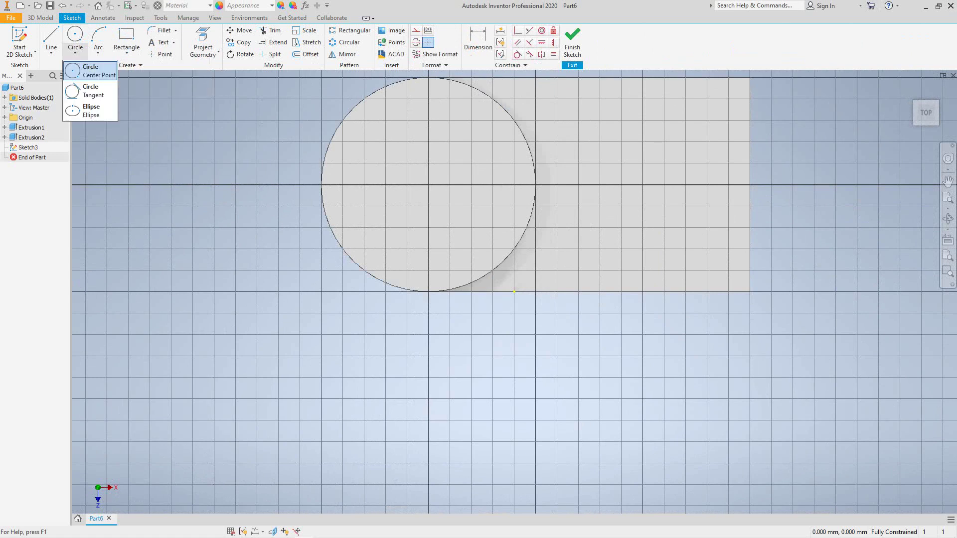
left_click(93, 71)
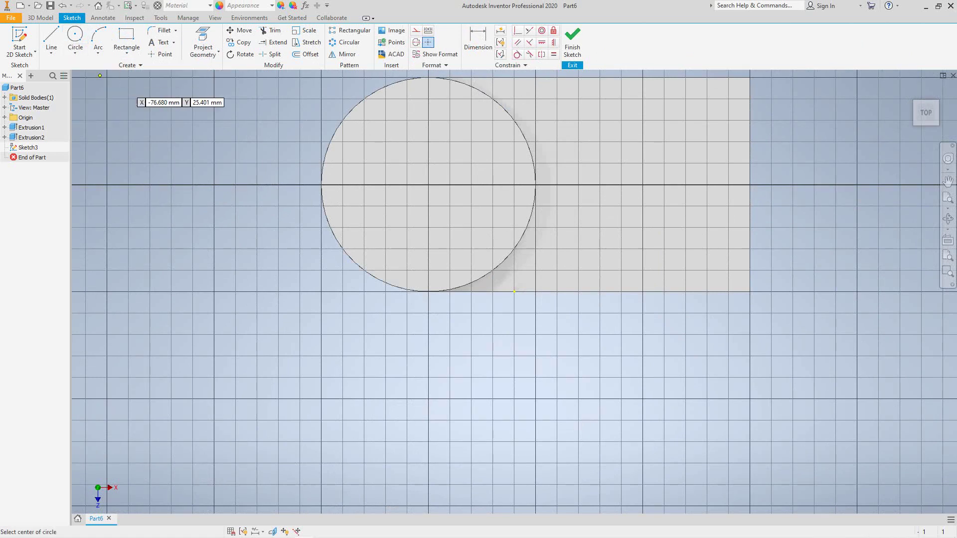
left_click(428, 184)
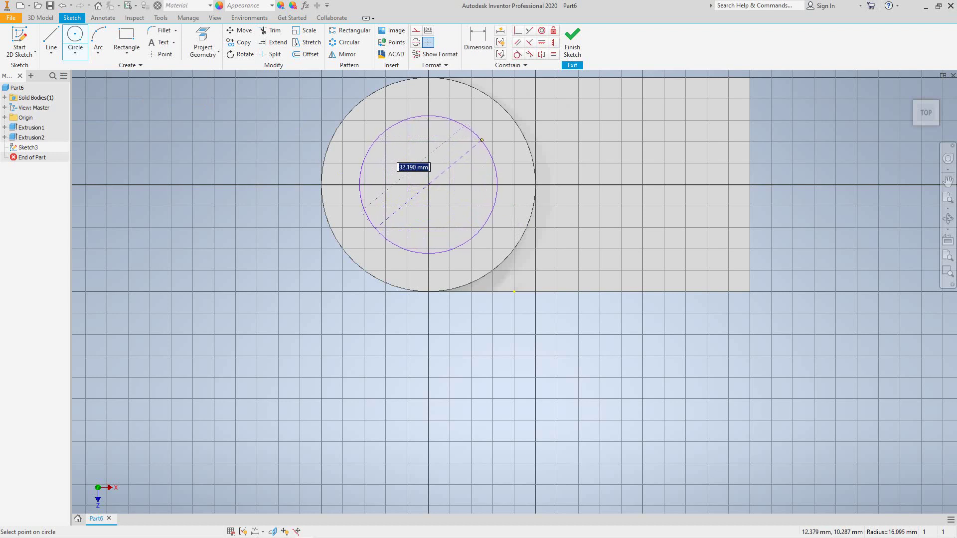
left_click(483, 139)
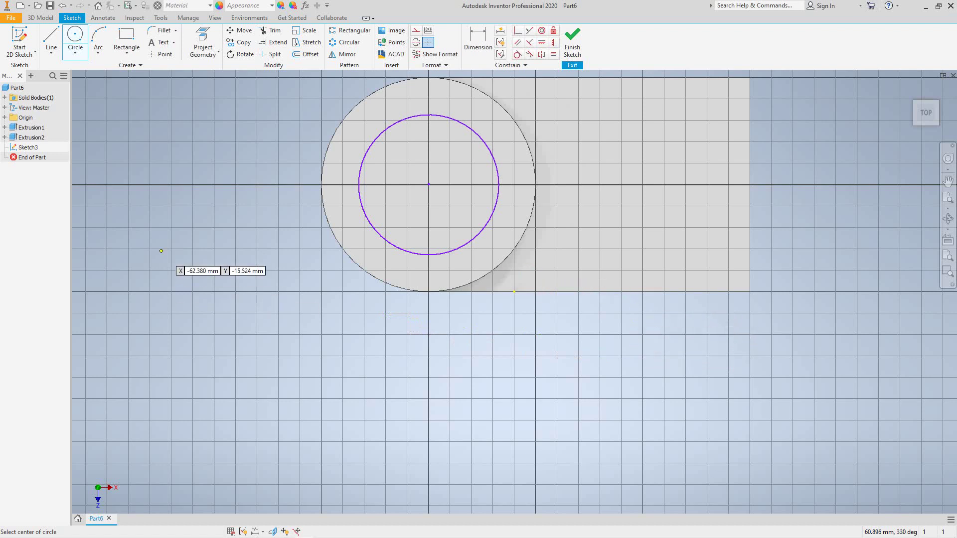
right_click(155, 254)
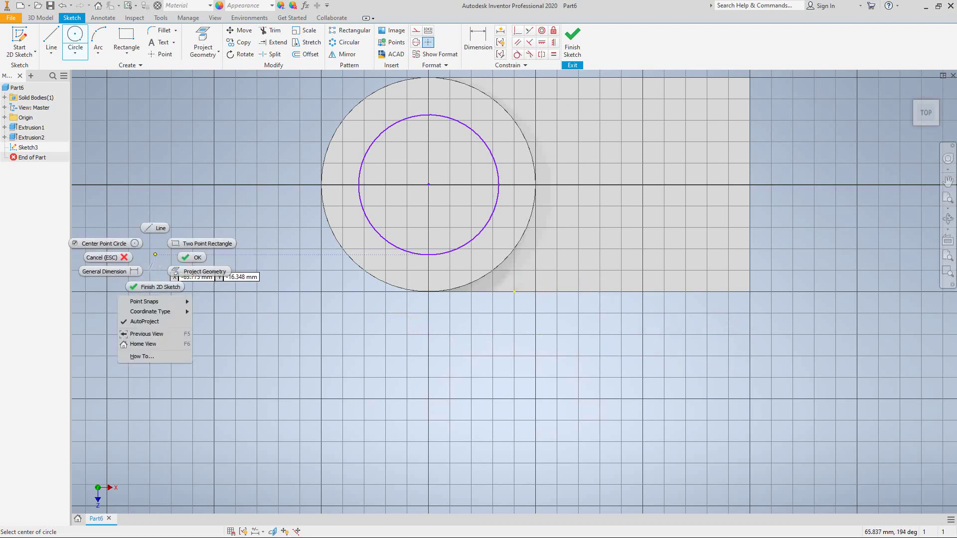
left_click(193, 257)
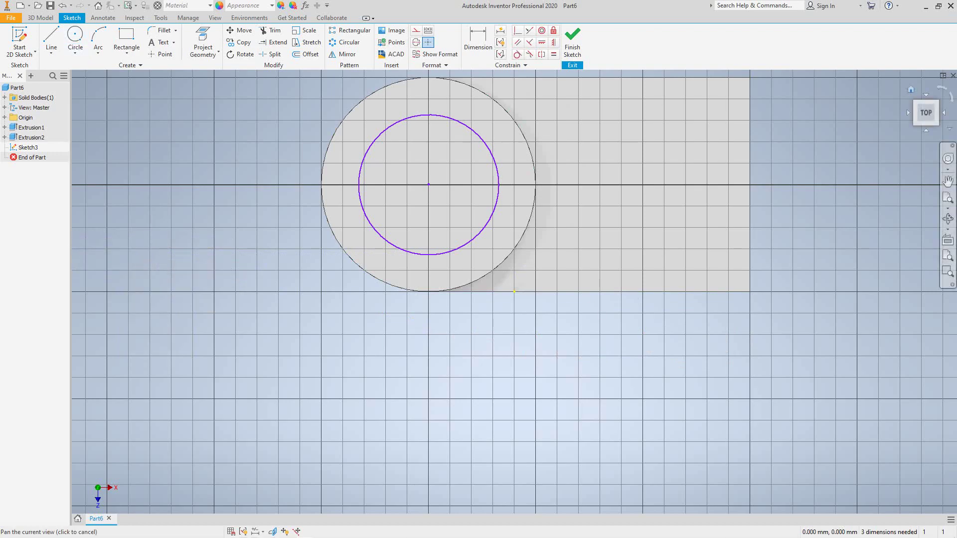
Step: Dimension the inner circle's diameter as 30 mm and finish the sketch
left_click_drag(926, 113, 916, 125)
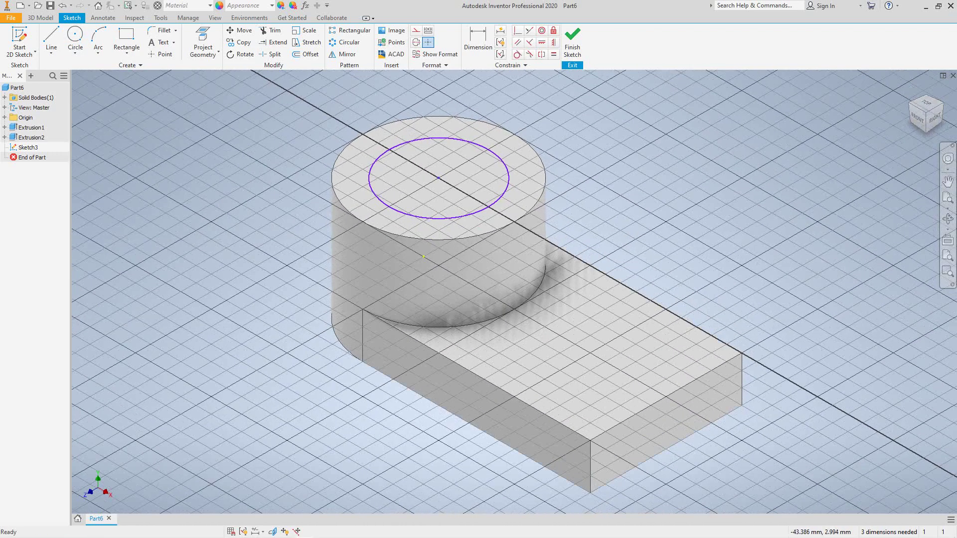
key("d")
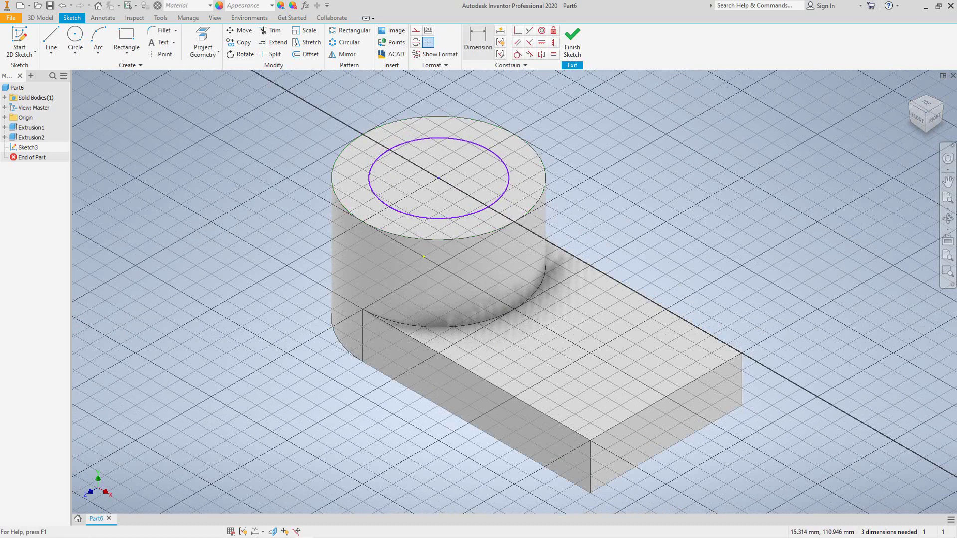
left_click(370, 188)
left_click(237, 225)
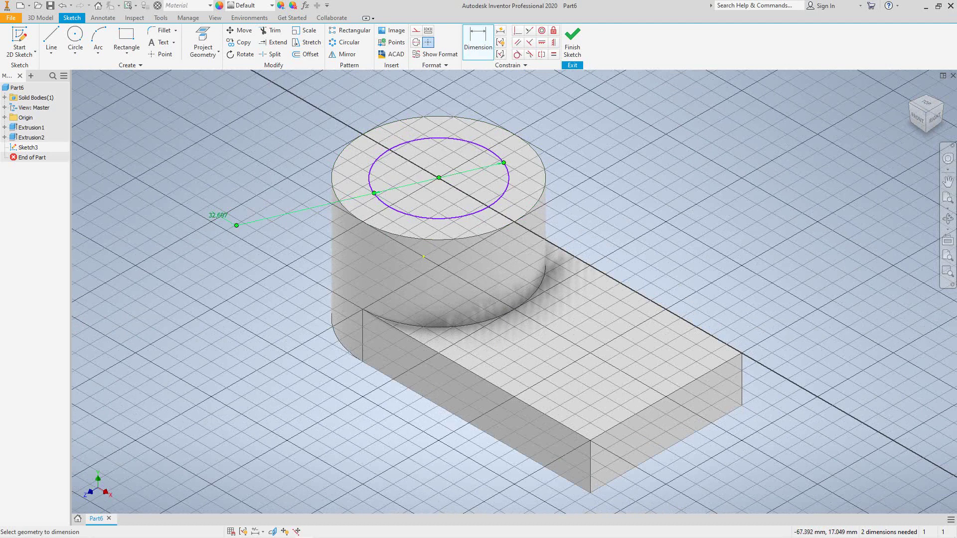
type("30")
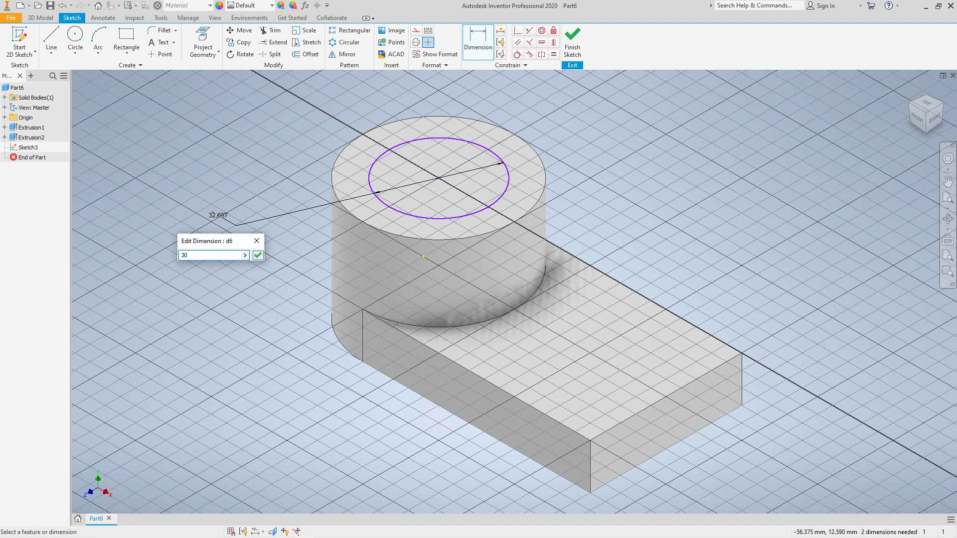
left_click(258, 255)
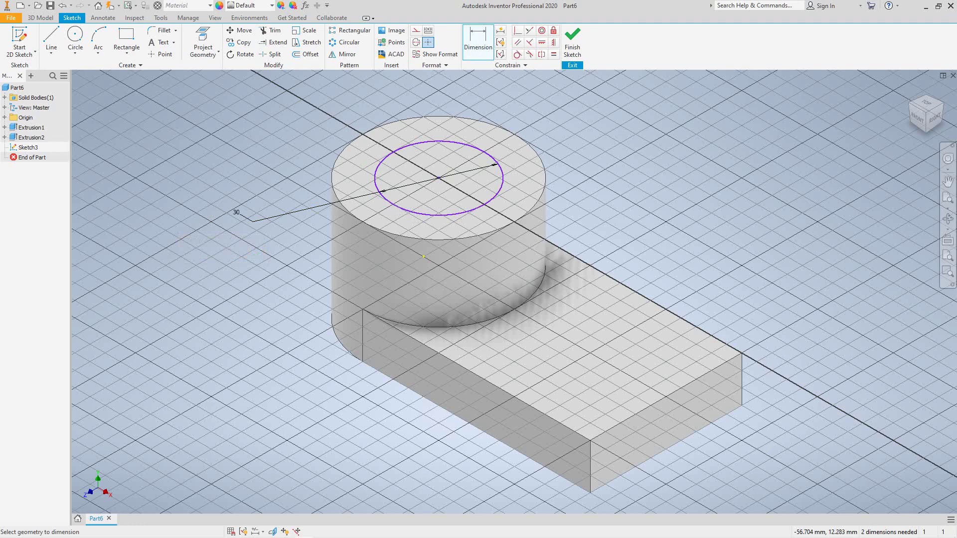
right_click(255, 255)
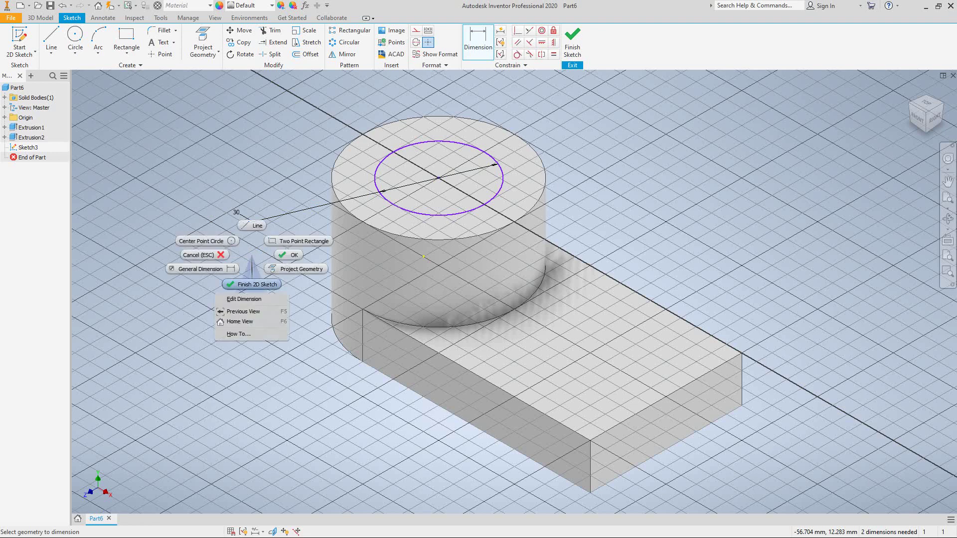
left_click(256, 284)
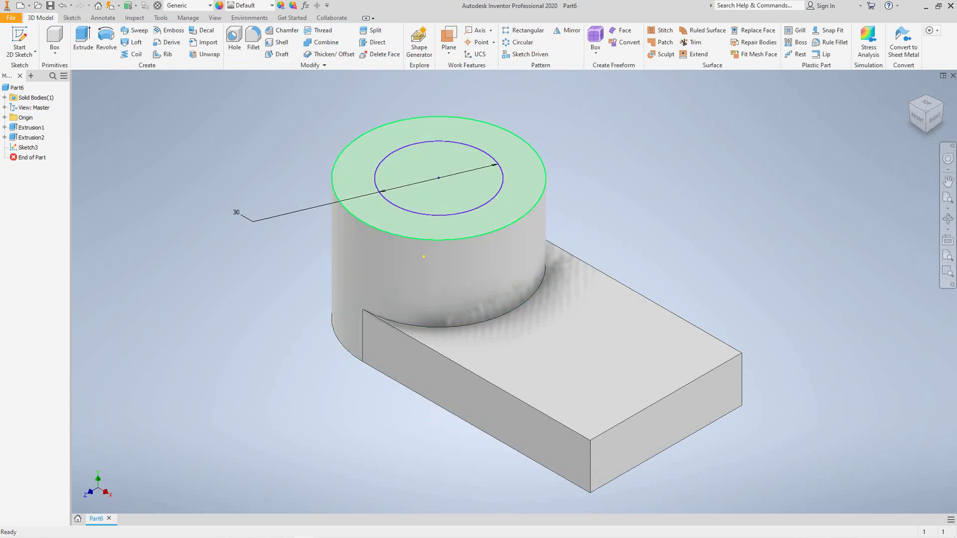
Step: Extrude the inner circle as a cut 40 mm downward through the cylinder
key("e")
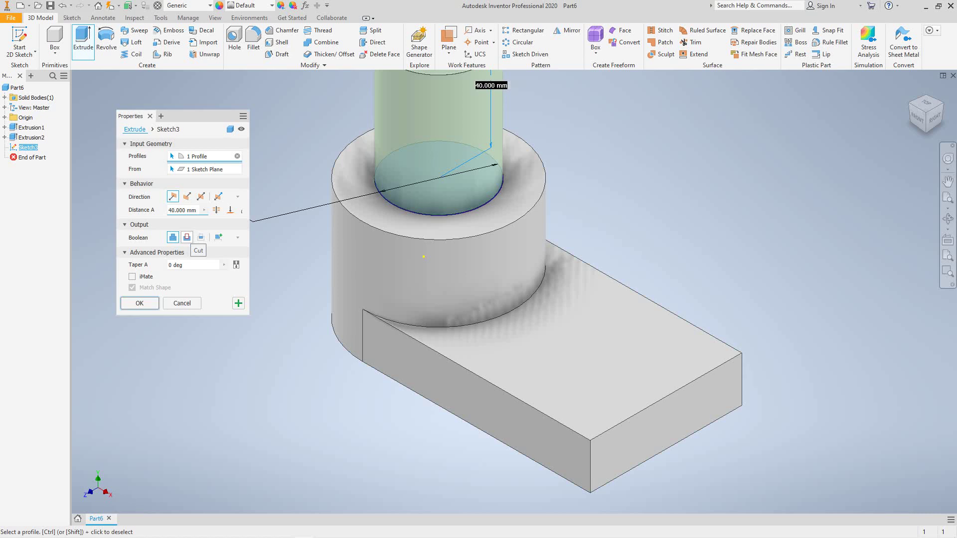
left_click(187, 238)
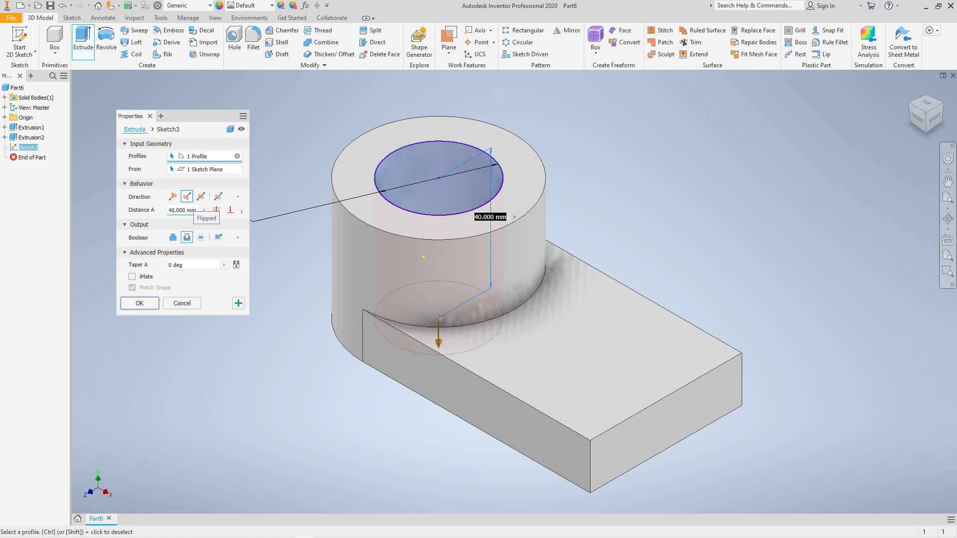
key("Return")
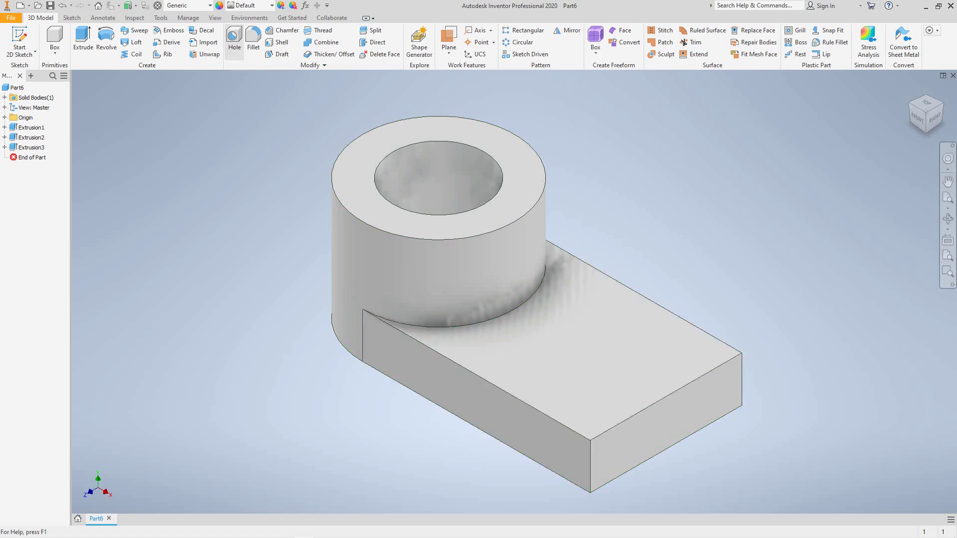
left_click(234, 41)
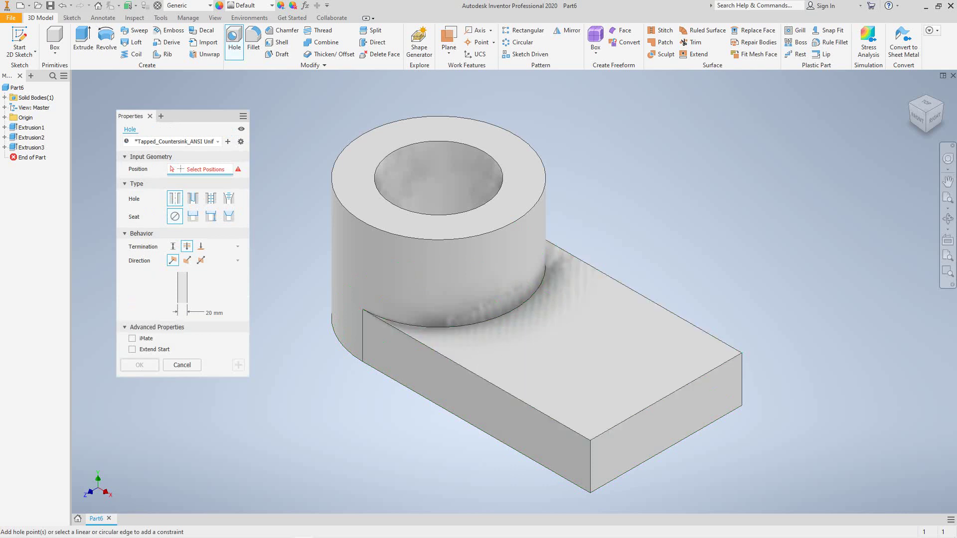
left_click(598, 352)
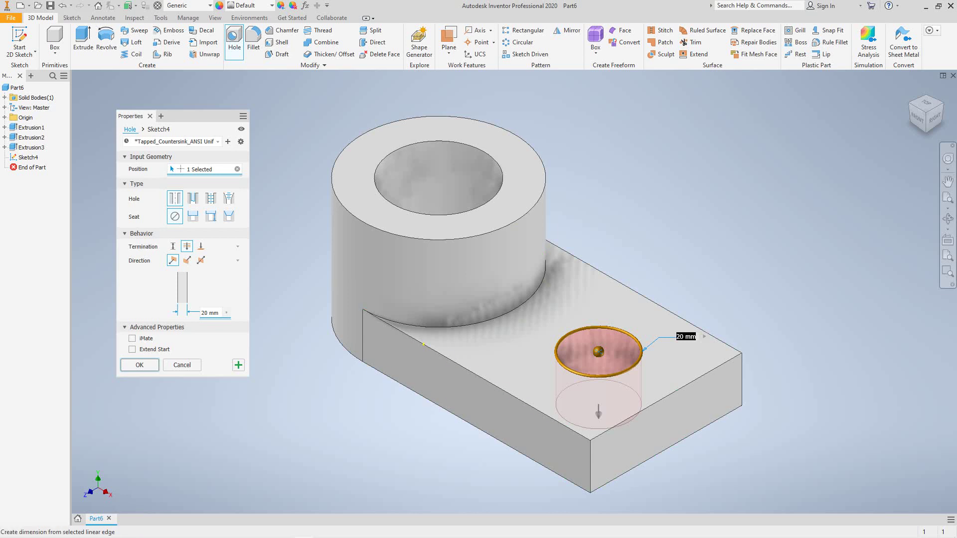
left_click(668, 392)
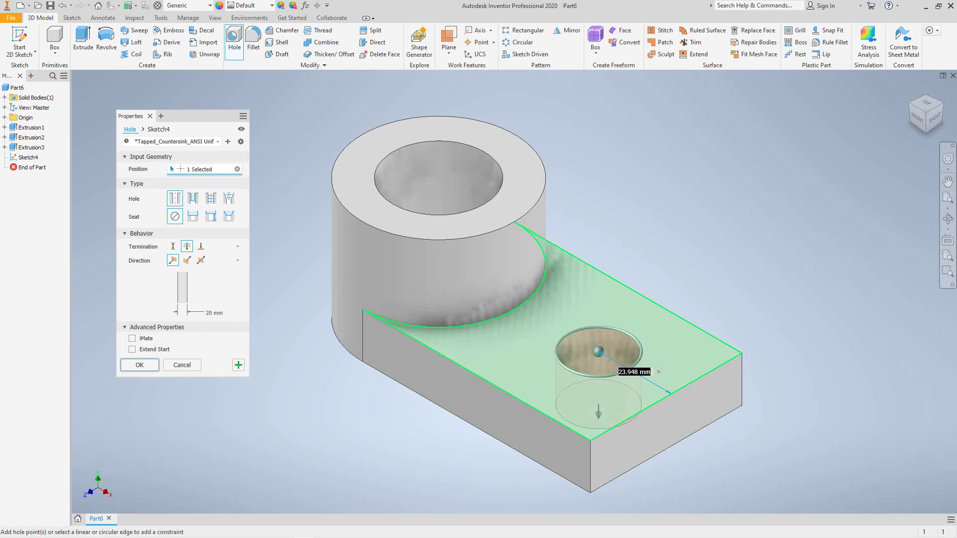
type("30")
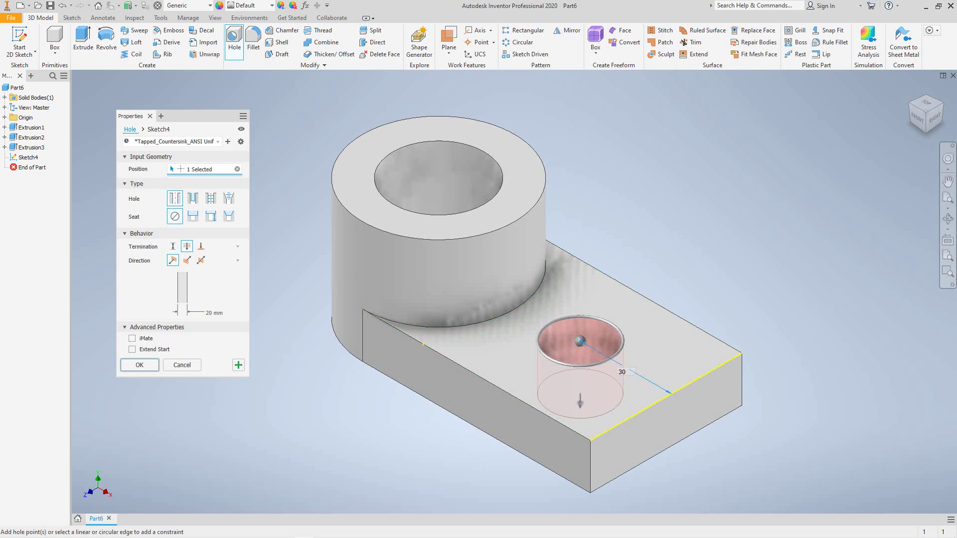
left_click(501, 387)
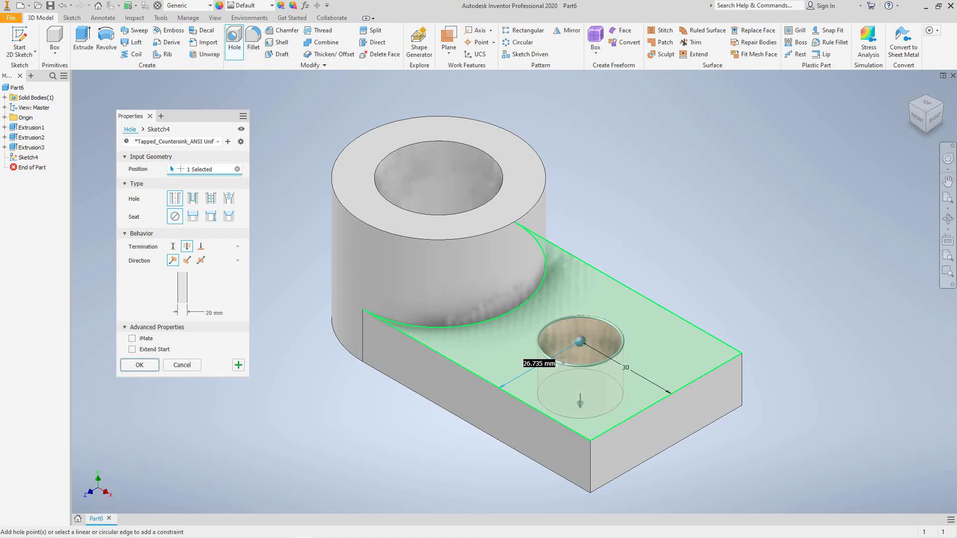
left_click(532, 364)
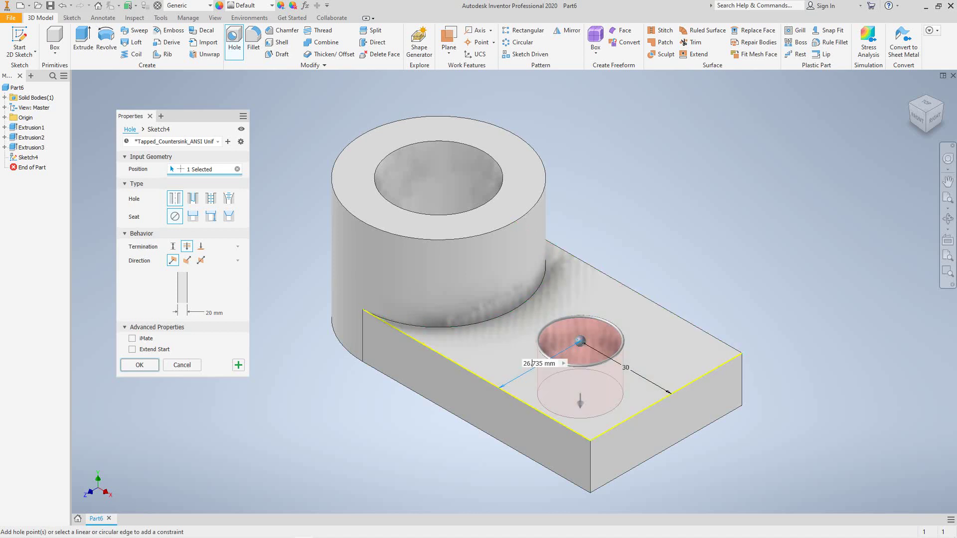
left_click(564, 363)
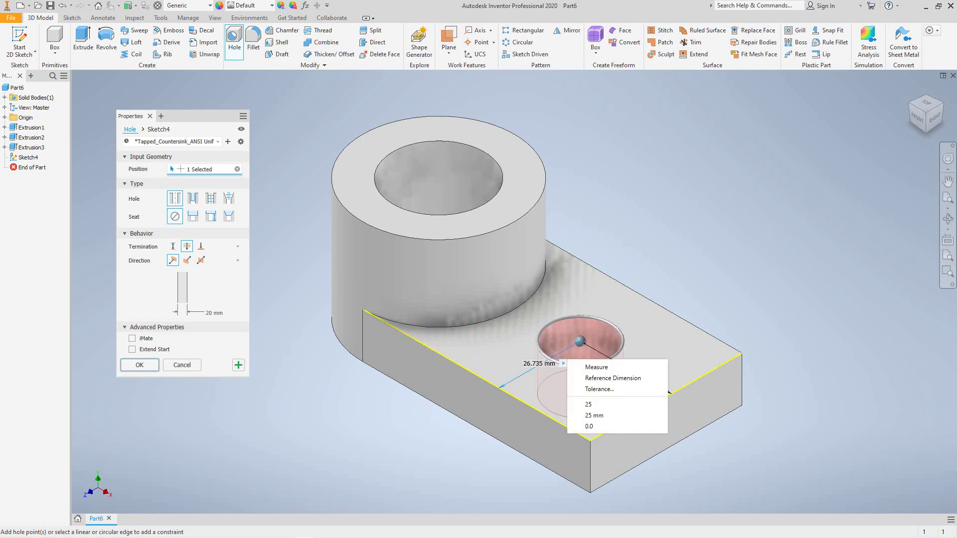
key("Return")
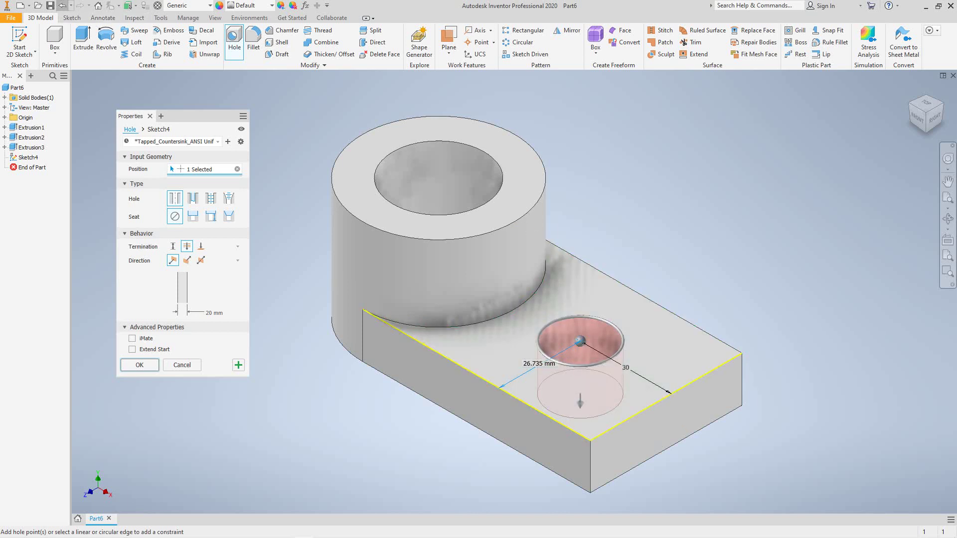
left_click(62, 5)
left_click(62, 5)
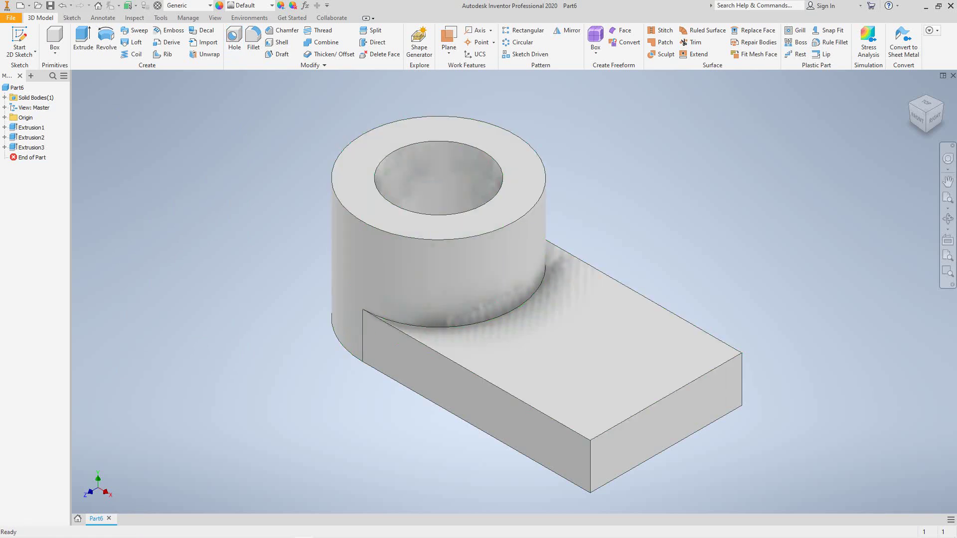
Step: Create a simple 20 mm through hole on the block's top face, 30 mm from the end edge and 25 mm from the long front edge
left_click(234, 40)
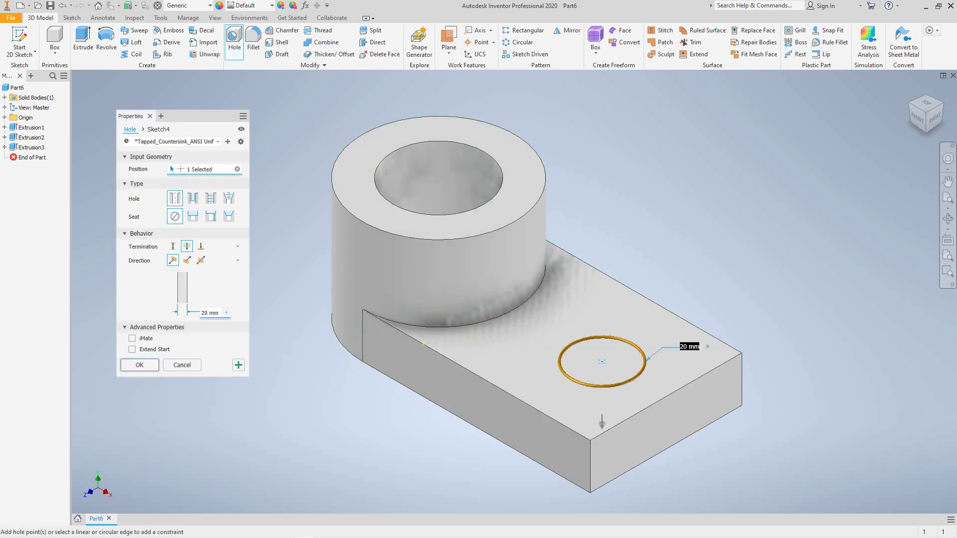
left_click(602, 361)
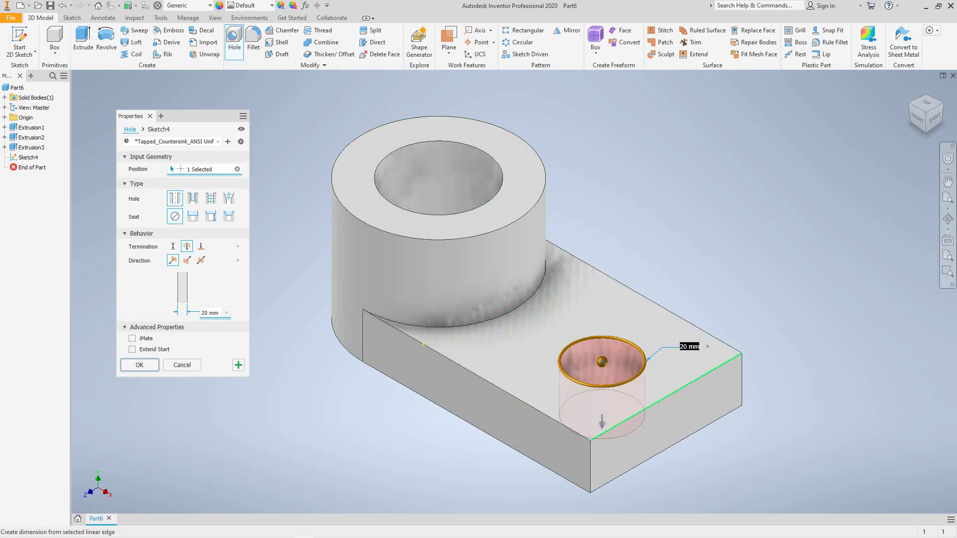
left_click(663, 396)
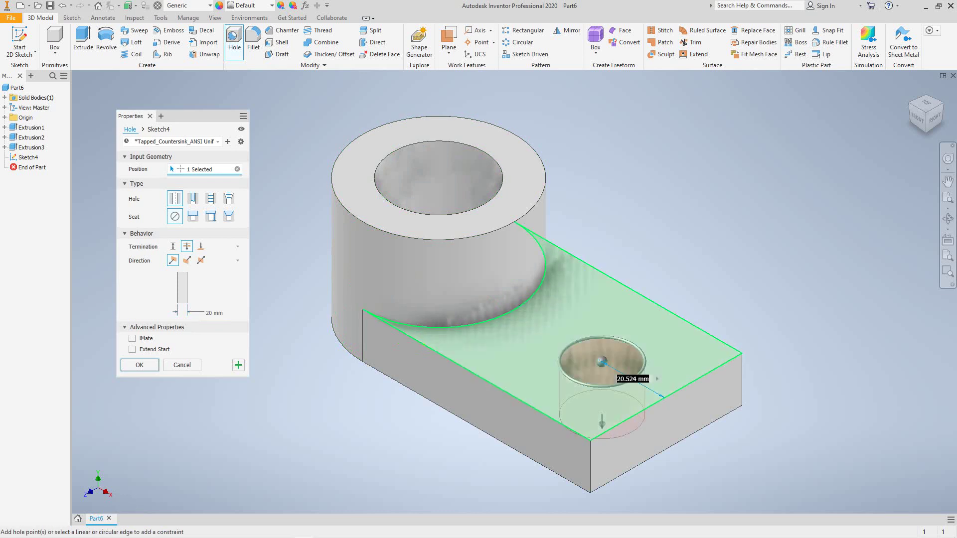
type("30")
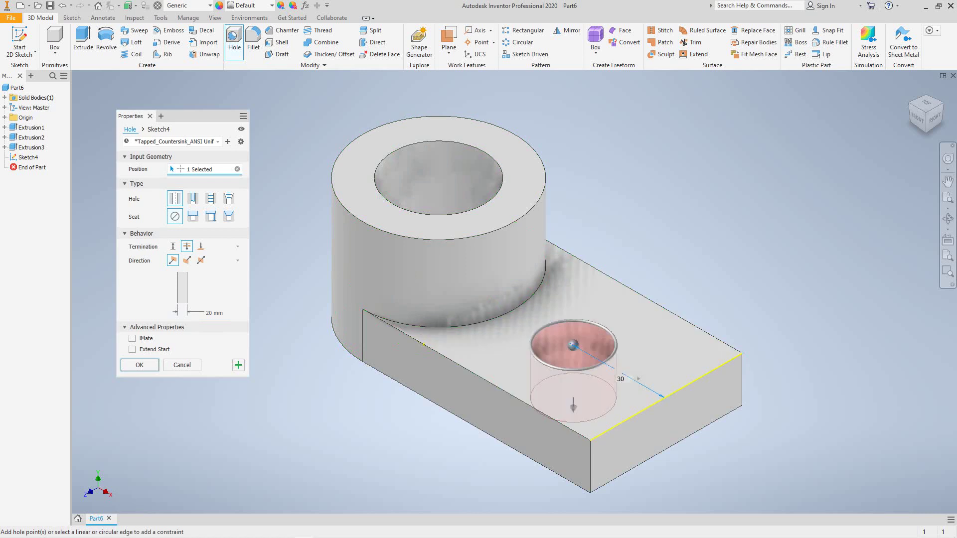
left_click(500, 387)
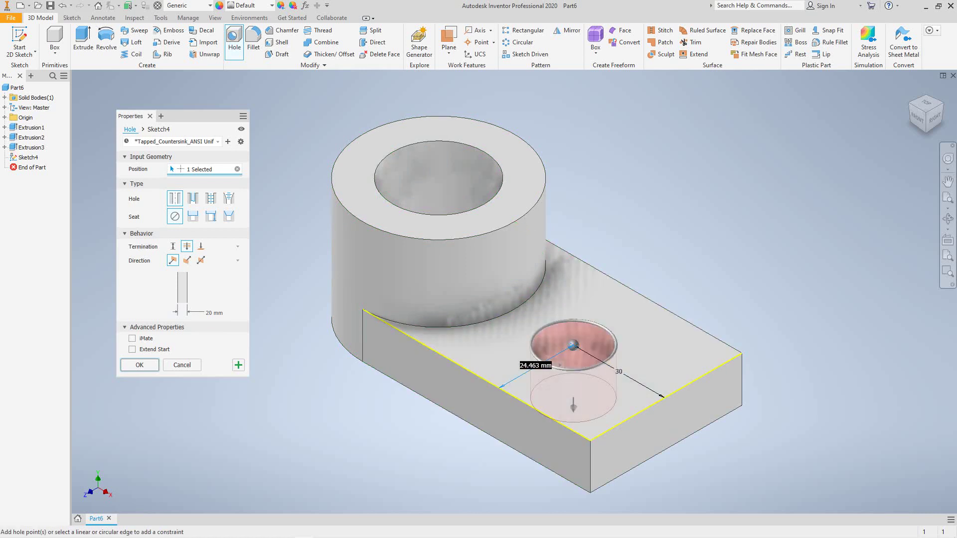
type("25")
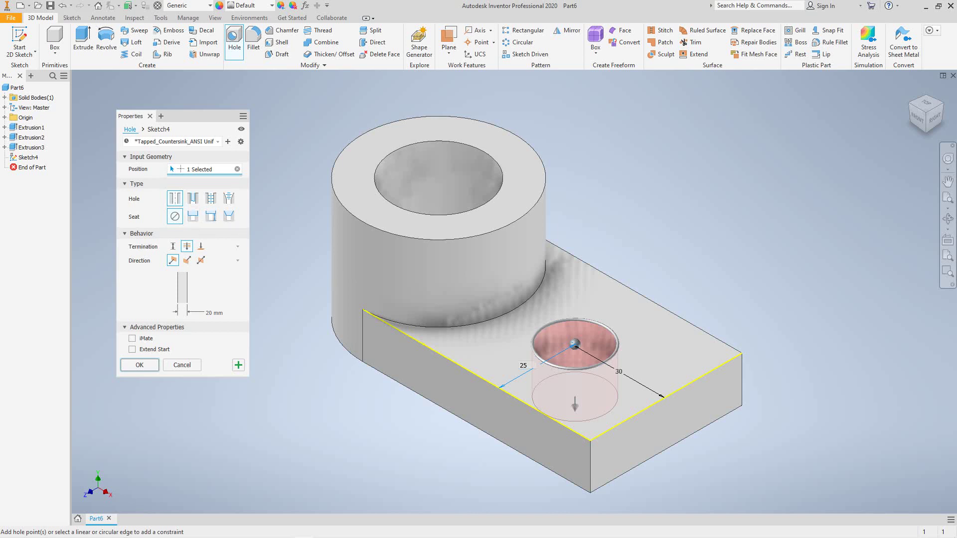
key("Return")
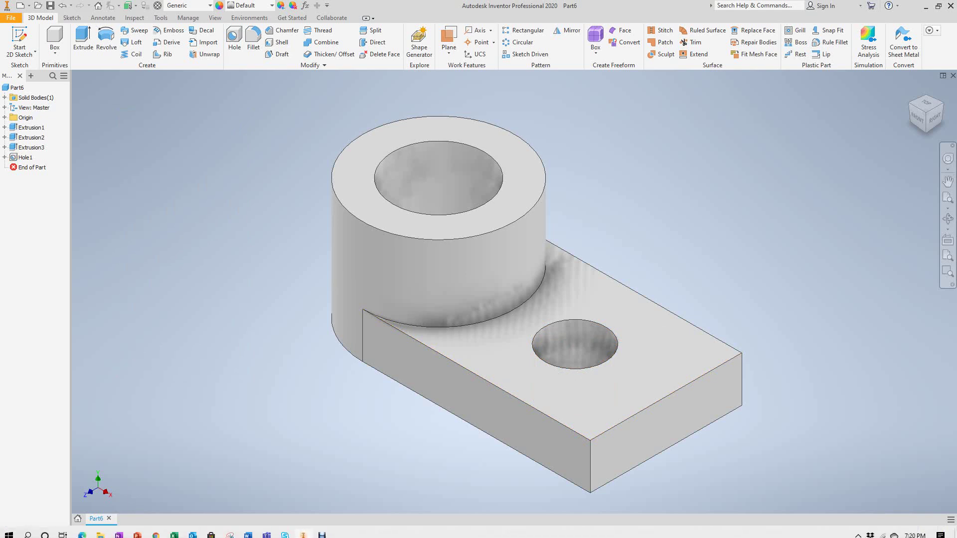
Step: Start a sketch on the block's end face and draw a two-point rectangle about 25 mm wide spanning the face's full height
left_click(670, 423)
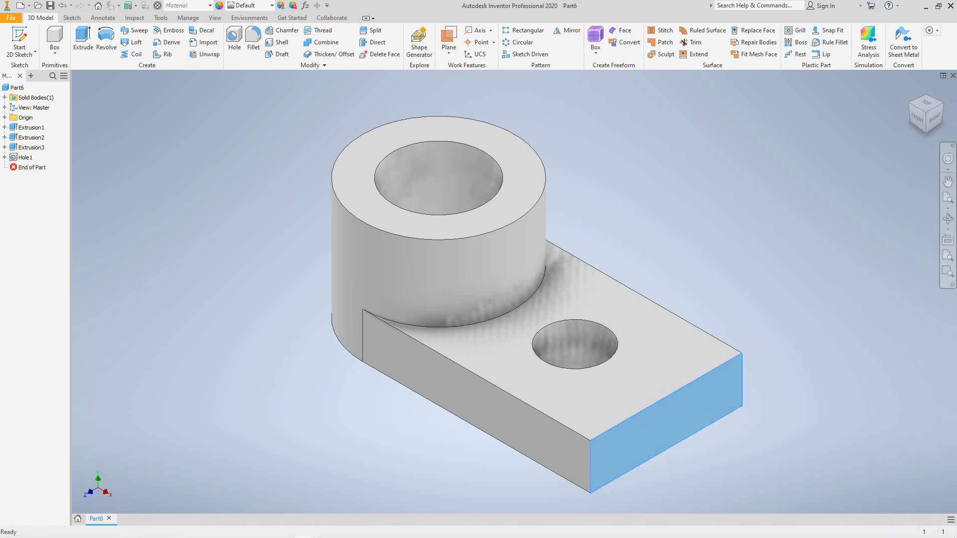
left_click(684, 419)
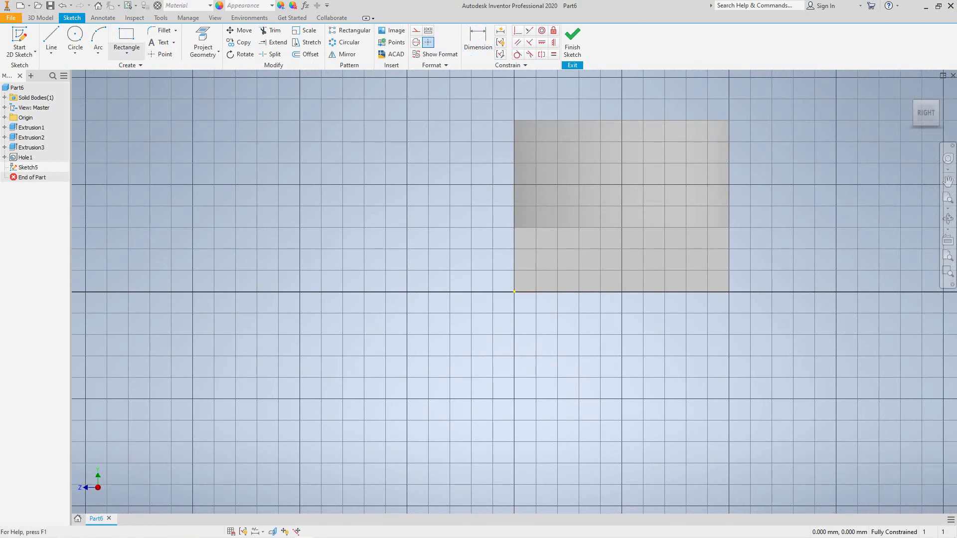
left_click(127, 50)
left_click(139, 72)
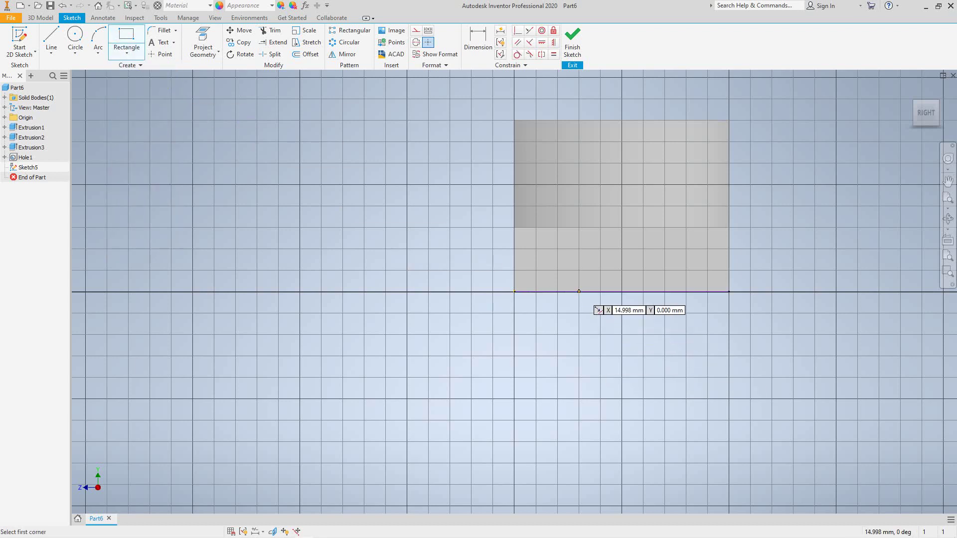
left_click(579, 292)
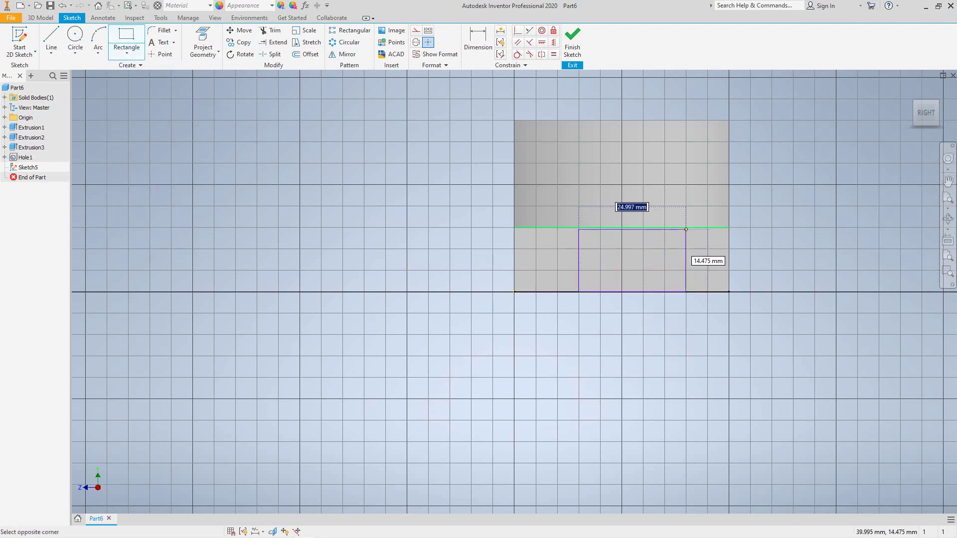
left_click(684, 227)
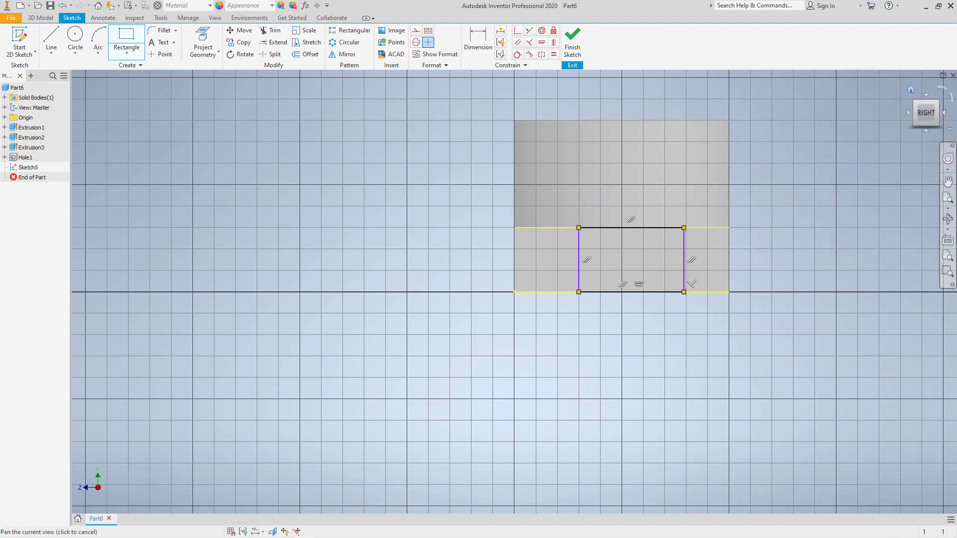
Step: Dimension the rectangle's near side 15 mm from the end face's front vertical edge
left_click(910, 90)
scroll(614, 273, "up", 2)
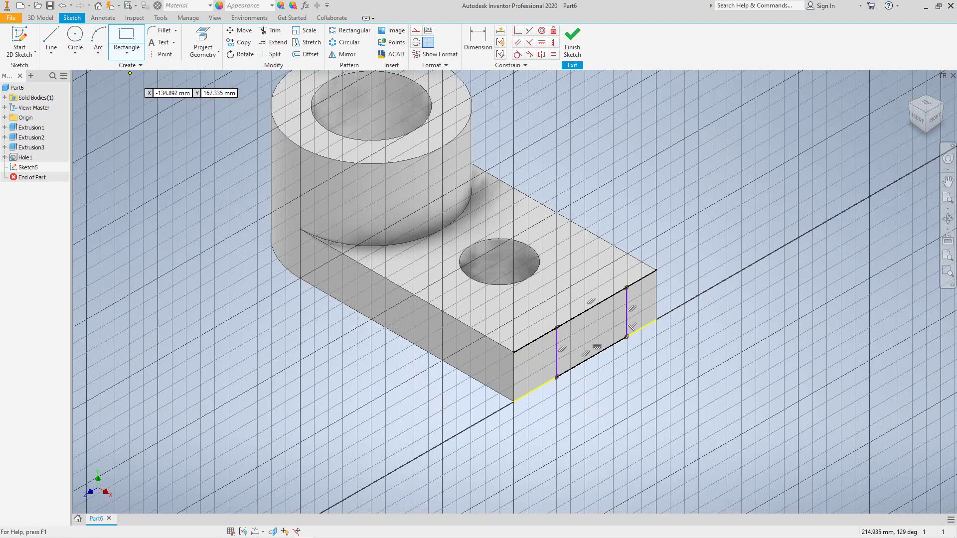
key("d")
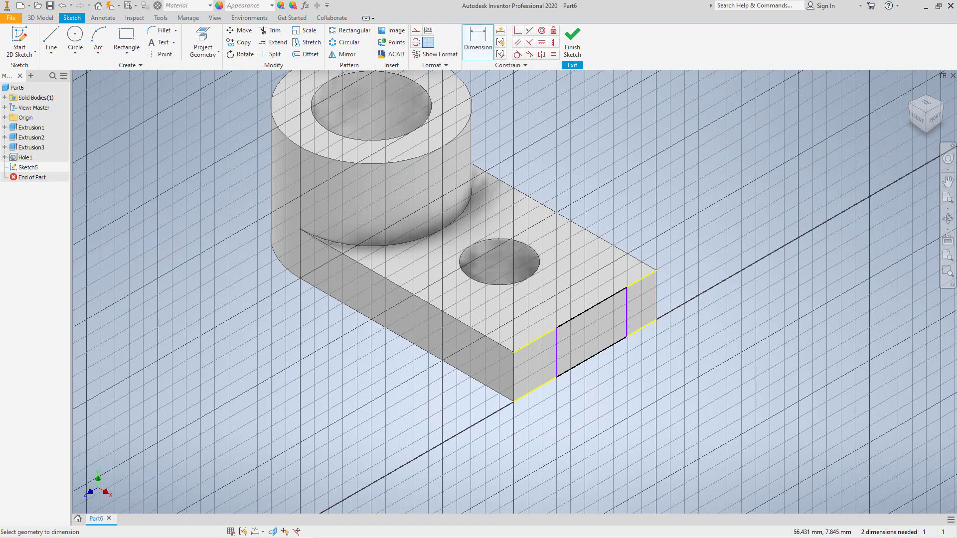
left_click(513, 374)
left_click(556, 354)
left_click(536, 369)
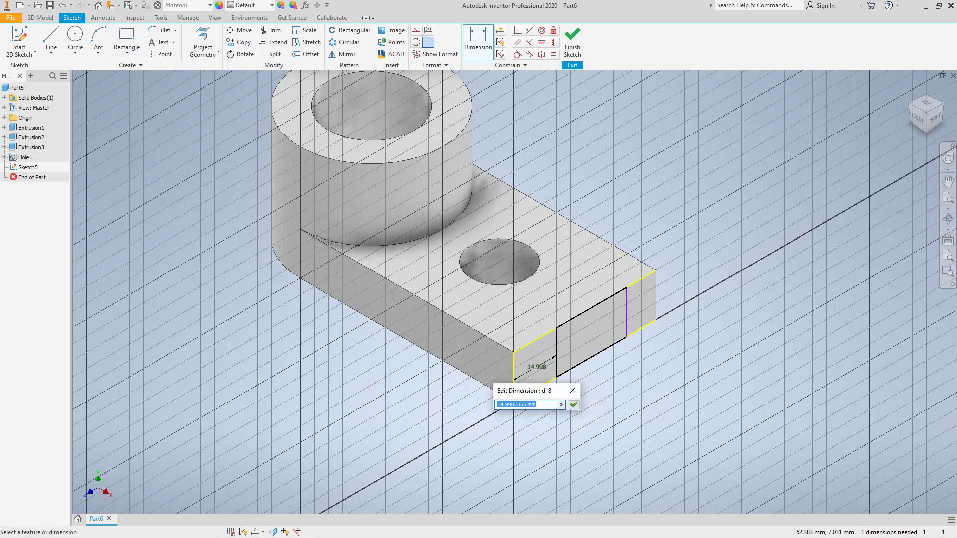
type("15")
left_click(573, 405)
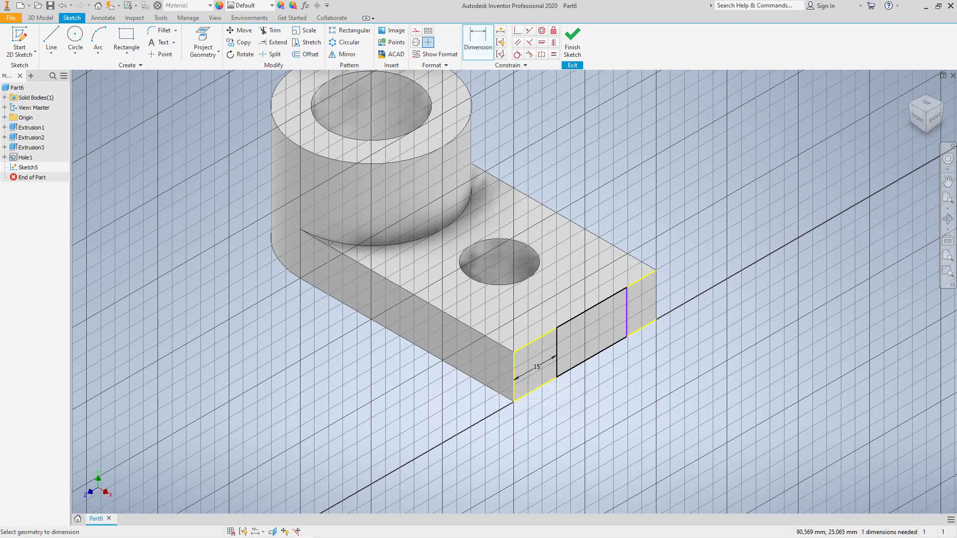
Step: Dimension the rectangle's width as 20 mm and finish the sketch
left_click(557, 351)
left_click(626, 316)
left_click(593, 329)
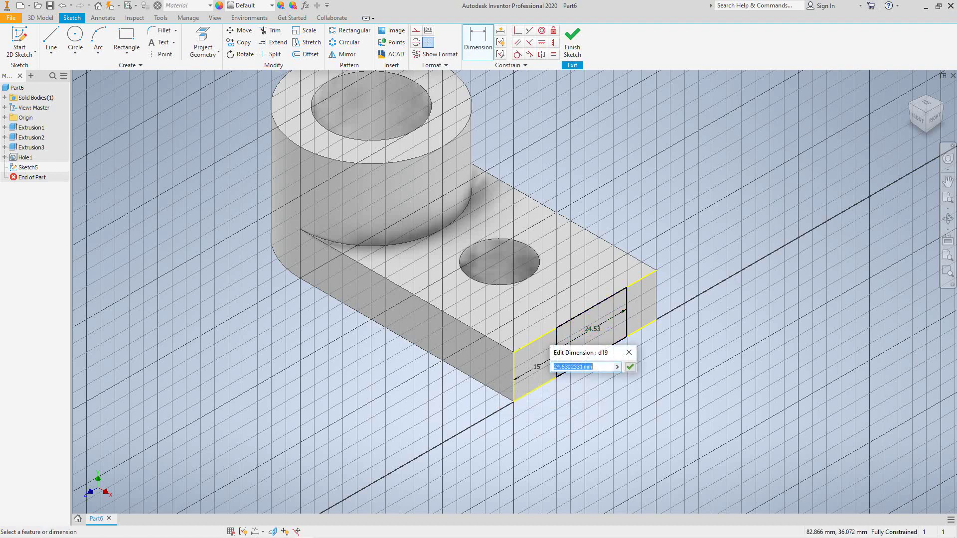
type("20")
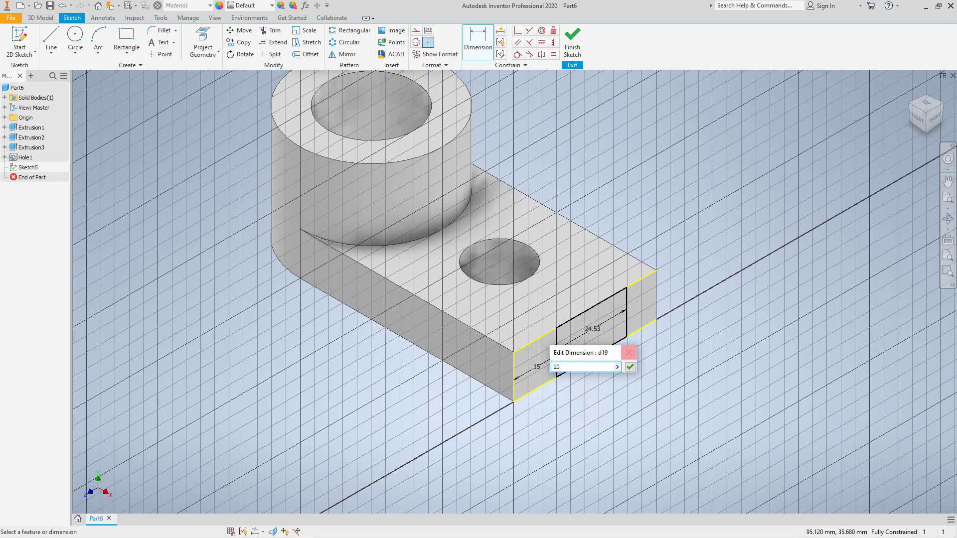
left_click(630, 366)
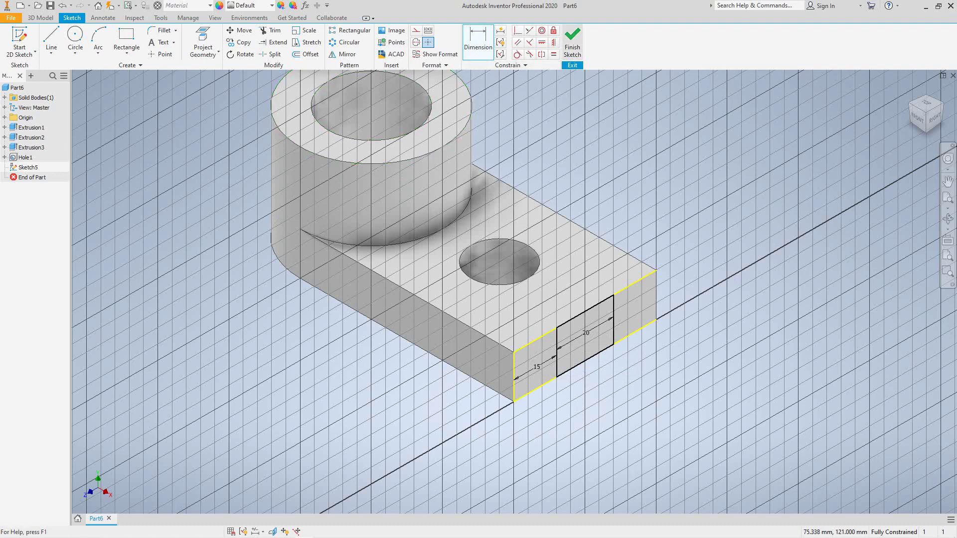
left_click(572, 40)
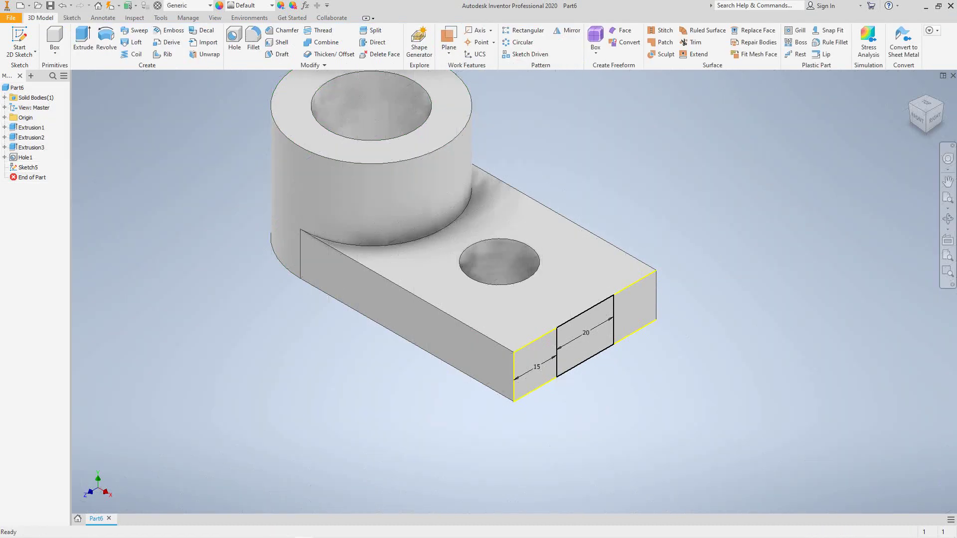
Step: Extrude the rectangle as a cut in the flipped direction with To Next termination, opening a slot into the hole
left_click(82, 40)
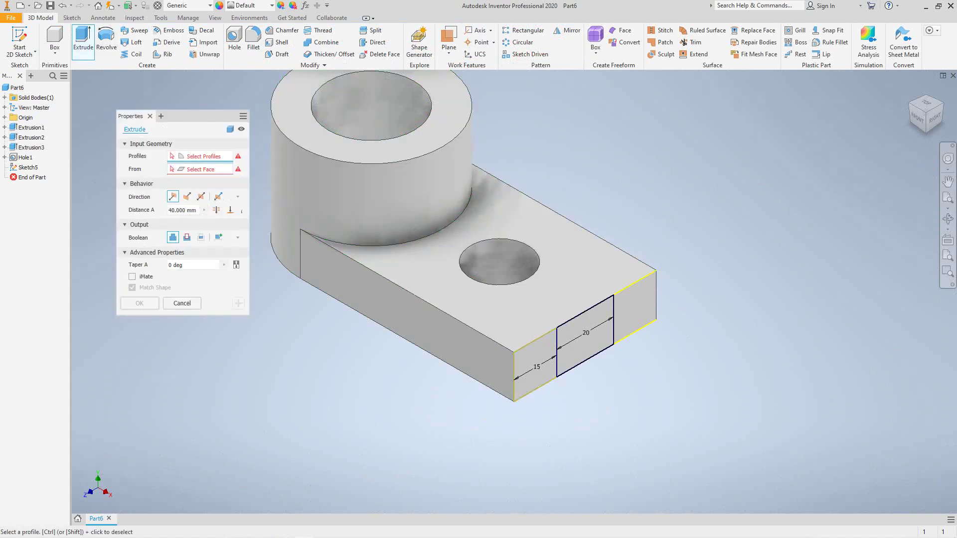
left_click(585, 339)
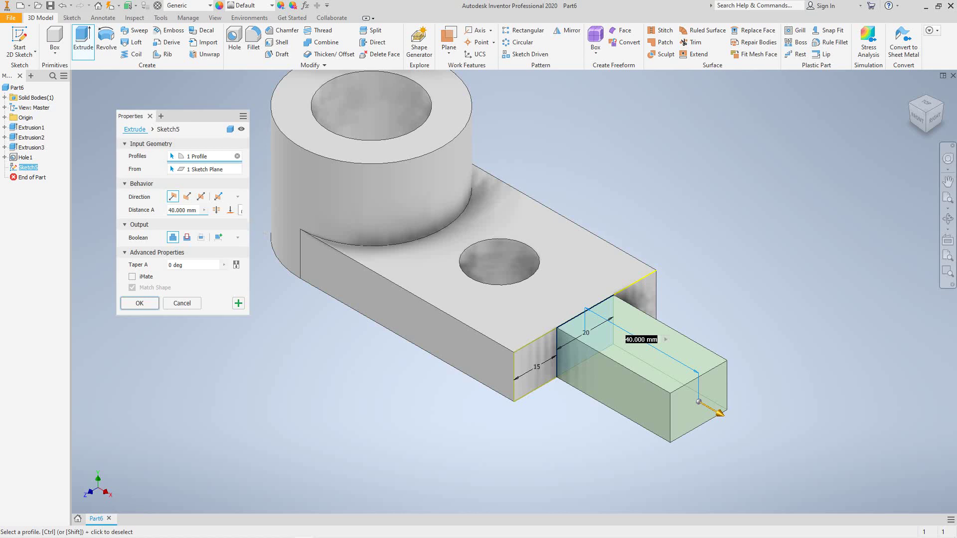
left_click(187, 196)
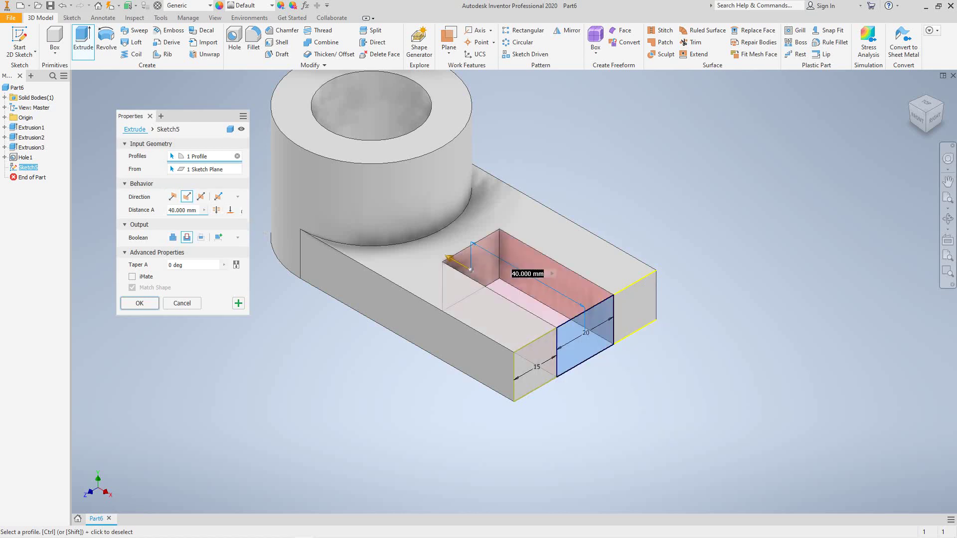
left_click(241, 210)
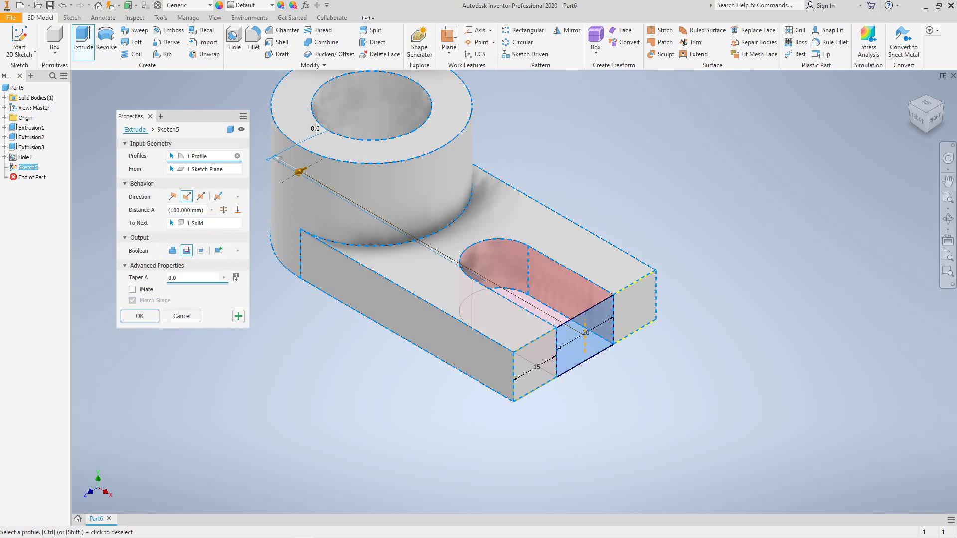
key("Return")
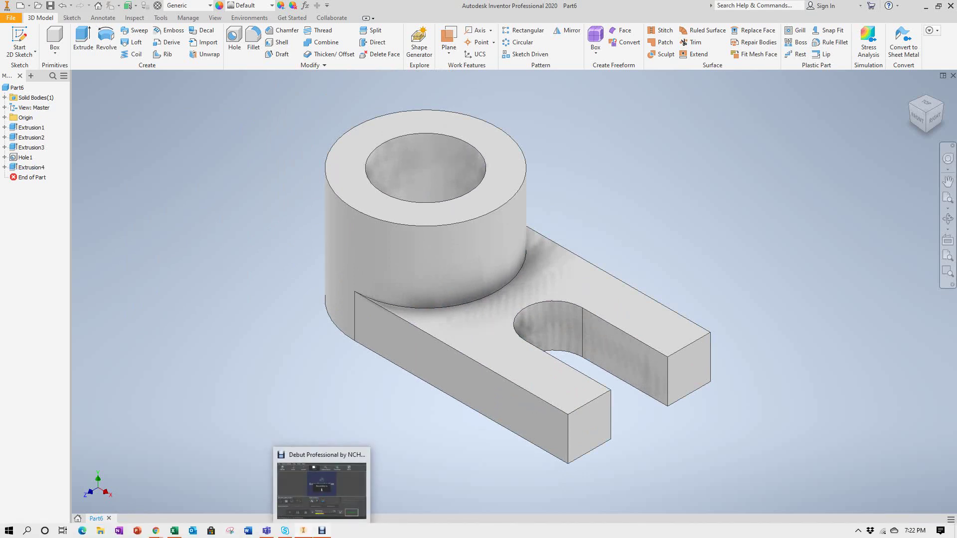
left_click(323, 481)
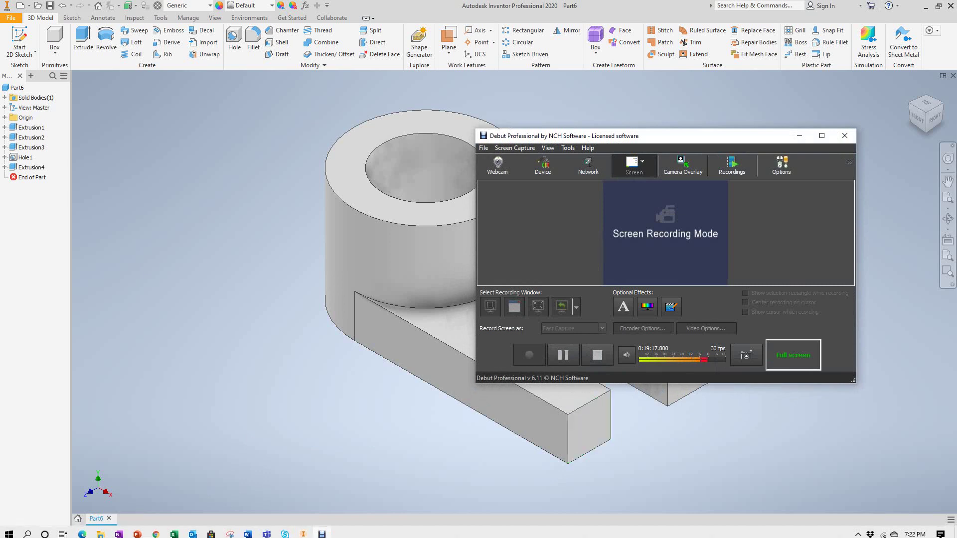